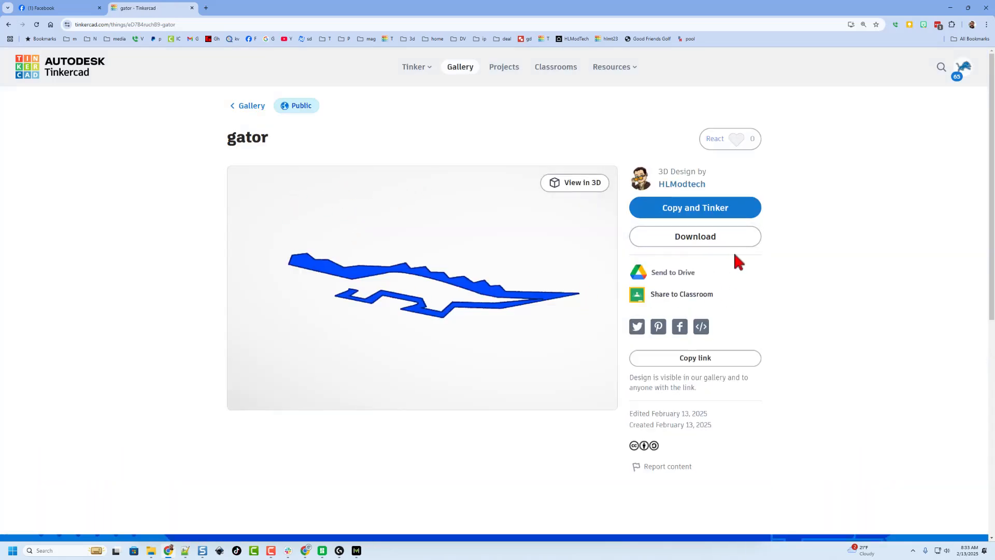
React to the gator design with a star and copy it into the editor for tinkering
{"action": "left_click", "coordinate": [736, 146]}
{"action": "left_click", "coordinate": [693, 191]}
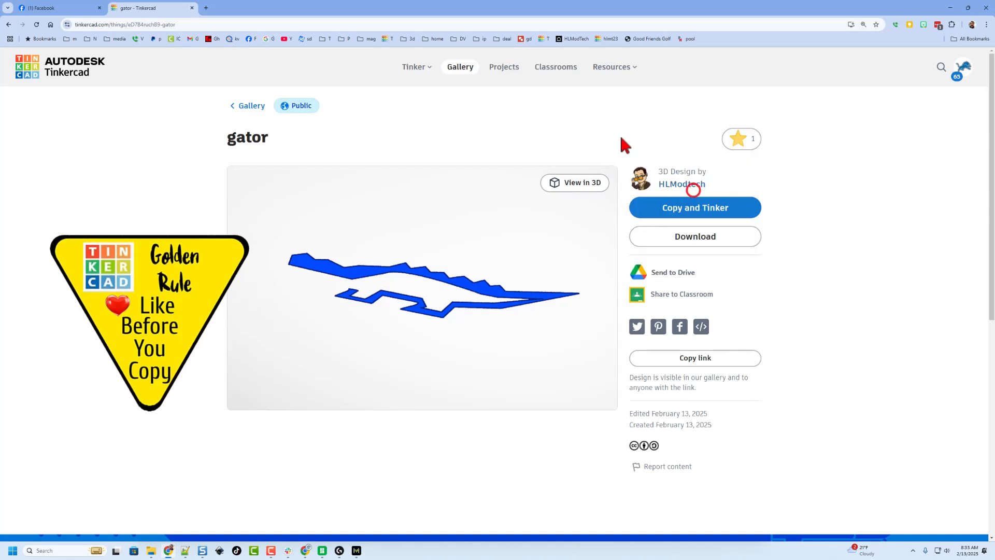
{"action": "left_click", "coordinate": [703, 212]}
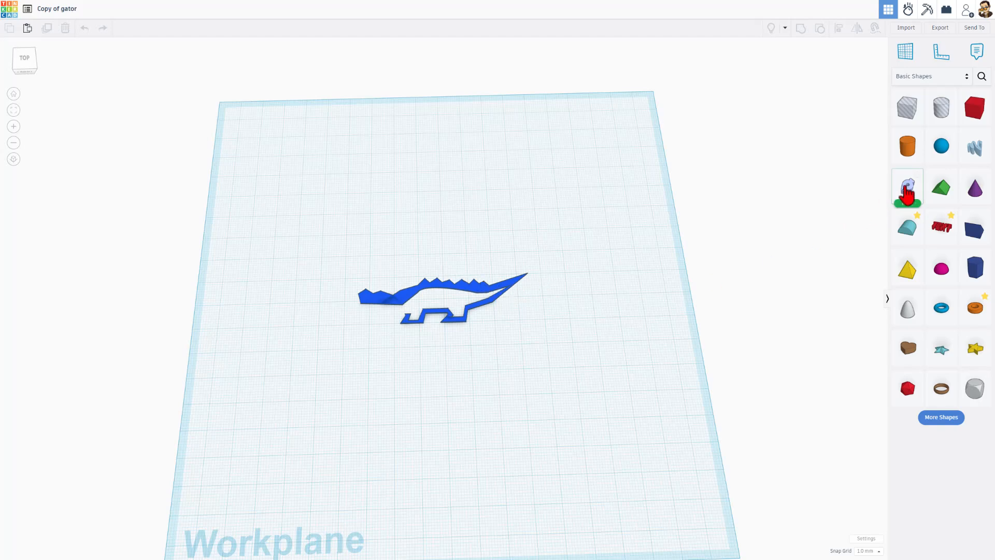
Place a sketch shape over the gator's tail, finish its sketch without drawing anything, and deselect it
{"action": "mouse_move", "coordinate": [907, 188]}
{"action": "left_mouse_down"}
{"action": "mouse_move", "coordinate": [830, 195]}
{"action": "mouse_move", "coordinate": [484, 288]}
{"action": "mouse_move", "coordinate": [489, 304]}
{"action": "mouse_move", "coordinate": [510, 304]}
{"action": "mouse_move", "coordinate": [512, 324]}
{"action": "left_mouse_up"}
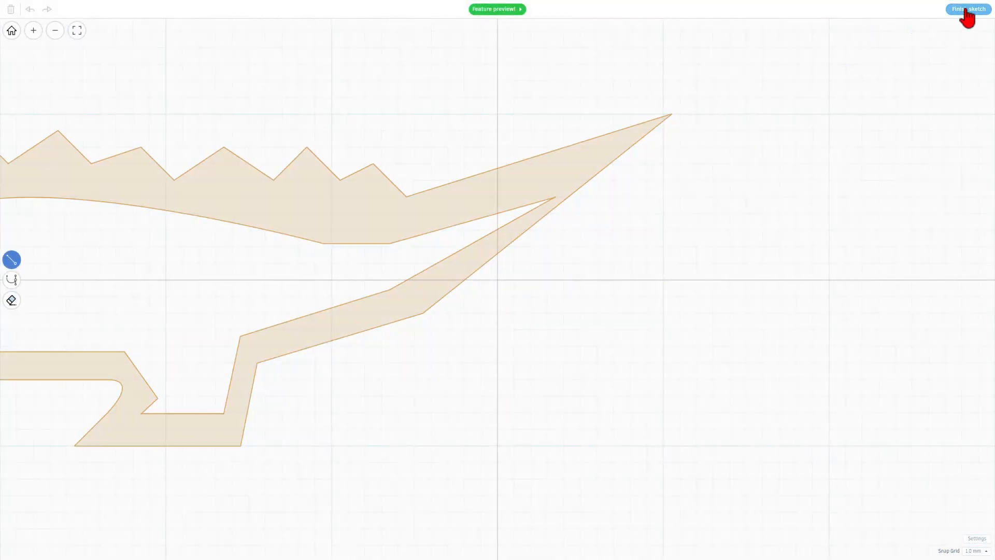
{"action": "left_click", "coordinate": [966, 10]}
{"action": "left_click", "coordinate": [542, 205]}
Select the sketch shape and the gator together and align them at the tail-tip end
{"action": "left_click_drag", "start_coordinate": [574, 223], "coordinate": [406, 350]}
{"action": "key", "text": "l"}
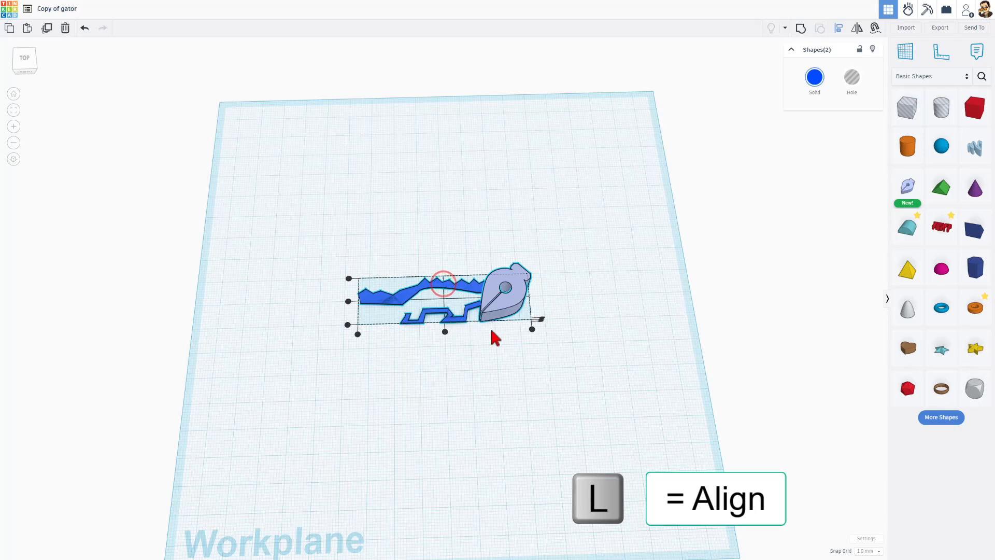
{"action": "left_click", "coordinate": [531, 329]}
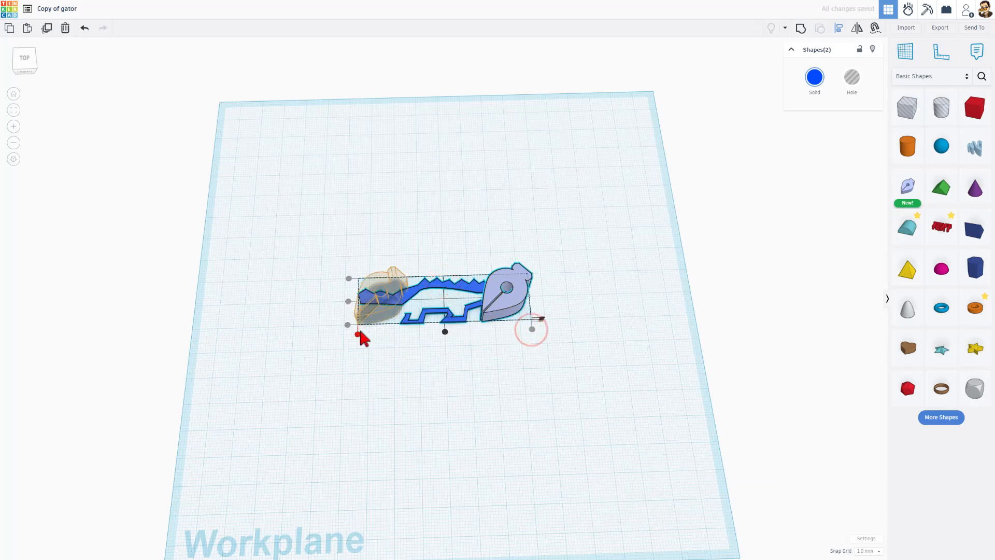
{"action": "left_click", "coordinate": [473, 349]}
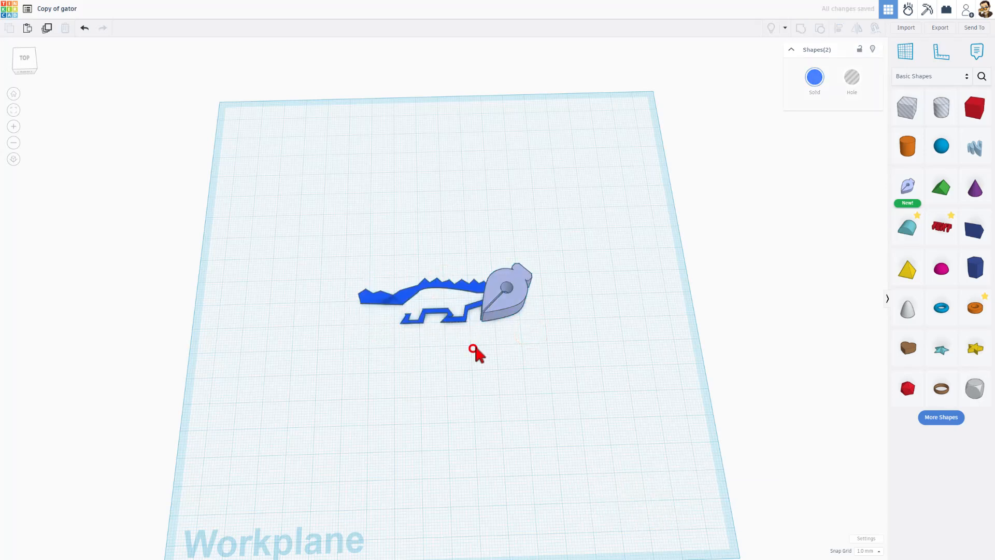
Reopen the placeholder sketch shape for editing over the gator outline
{"action": "scroll", "coordinate": [516, 302], "scroll_direction": "up", "scroll_amount": 2}
{"action": "double_click", "coordinate": [522, 285]}
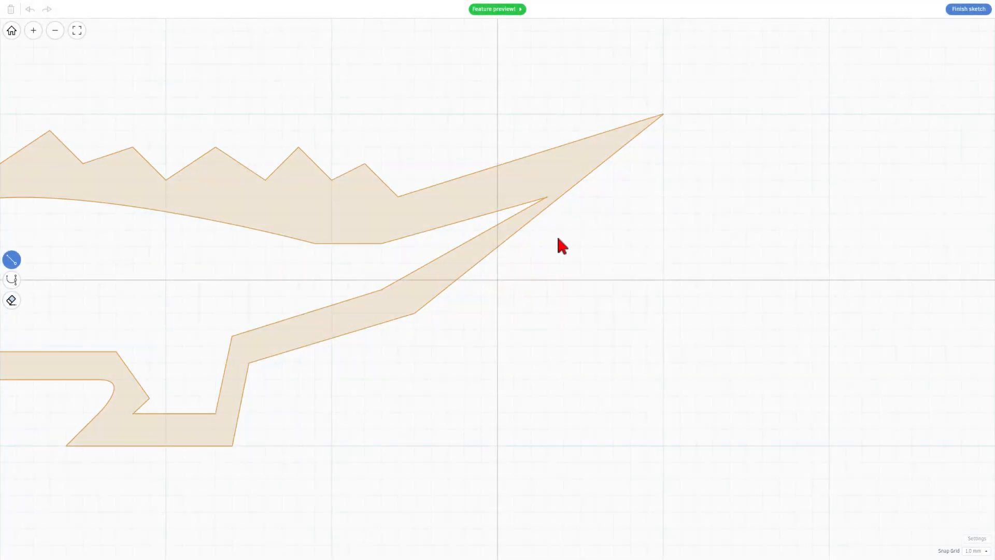
{"action": "scroll", "coordinate": [558, 237], "scroll_direction": "down", "scroll_amount": 3}
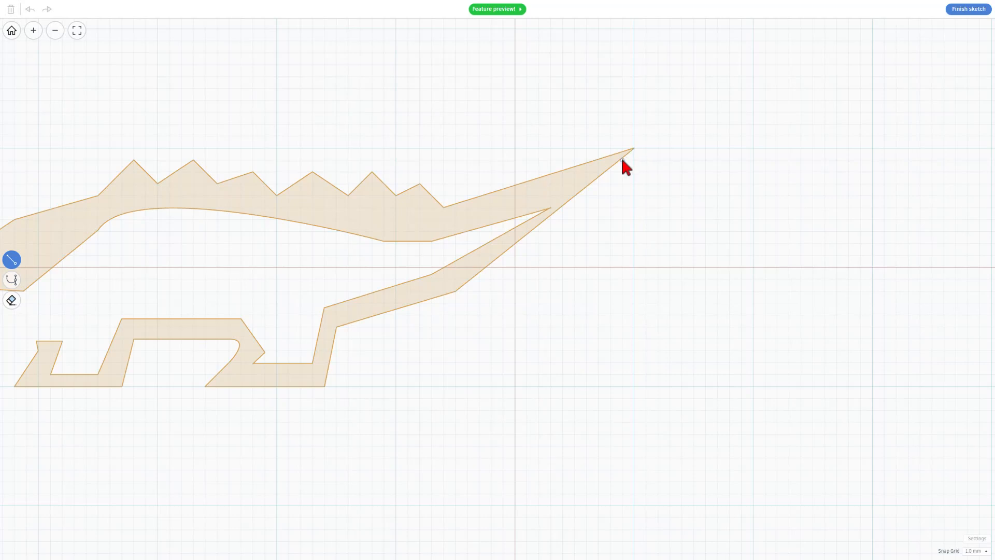
{"action": "scroll", "coordinate": [625, 150], "scroll_direction": "down", "scroll_amount": 4}
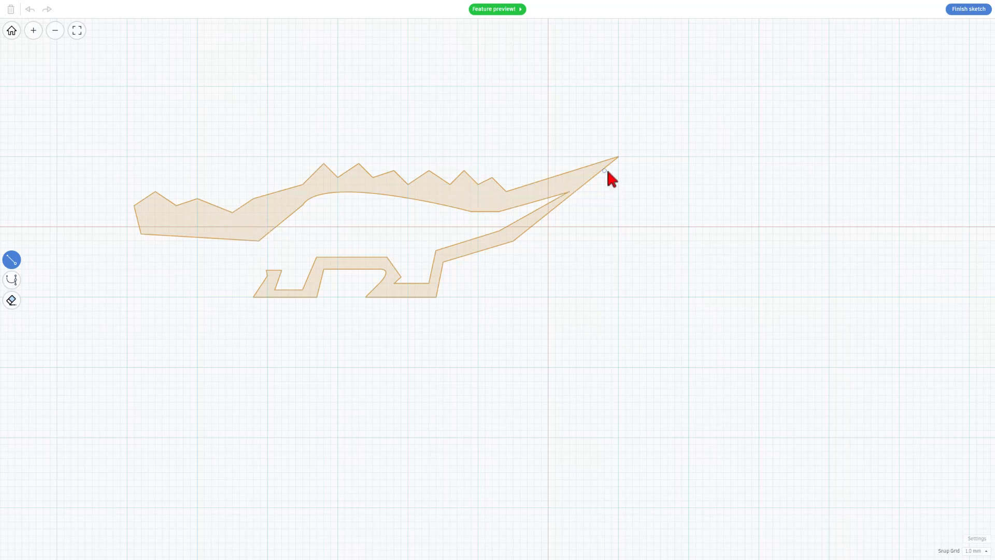
Trace straight lines from the tail tip along the tail's underside, down the rear leg and along the sole to the toe
{"action": "left_click", "coordinate": [618, 157]}
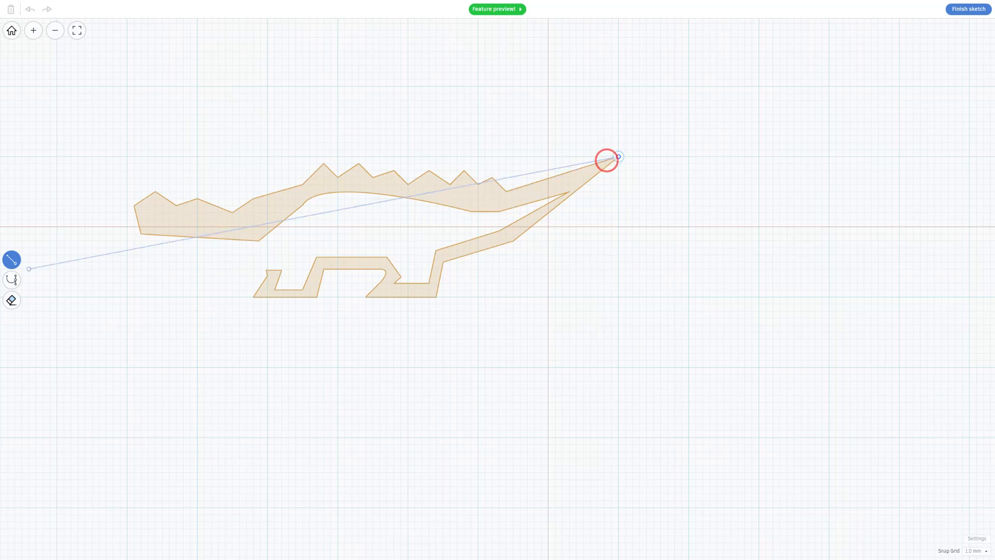
{"action": "key", "text": "1"}
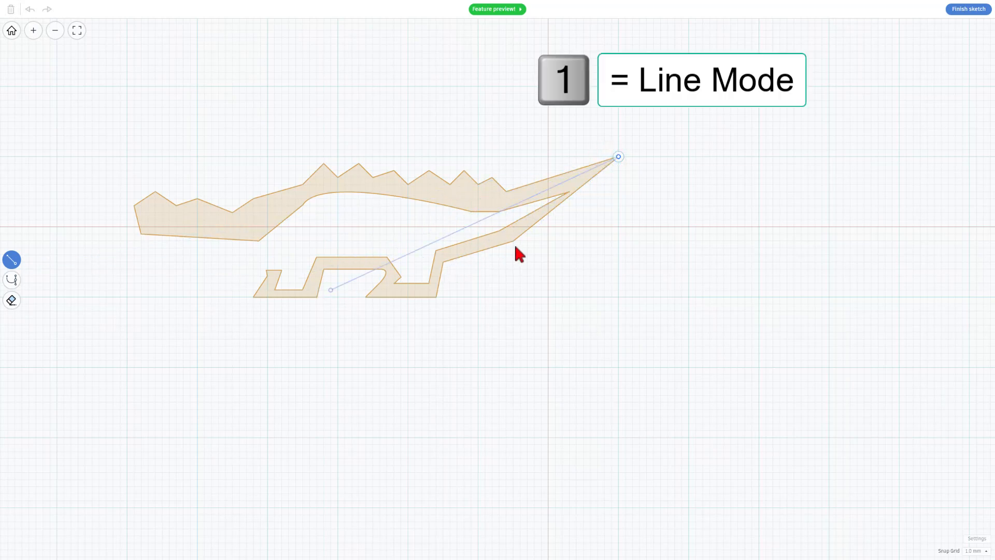
{"action": "scroll", "coordinate": [514, 243], "scroll_direction": "up", "scroll_amount": 1}
{"action": "left_click", "coordinate": [512, 240]}
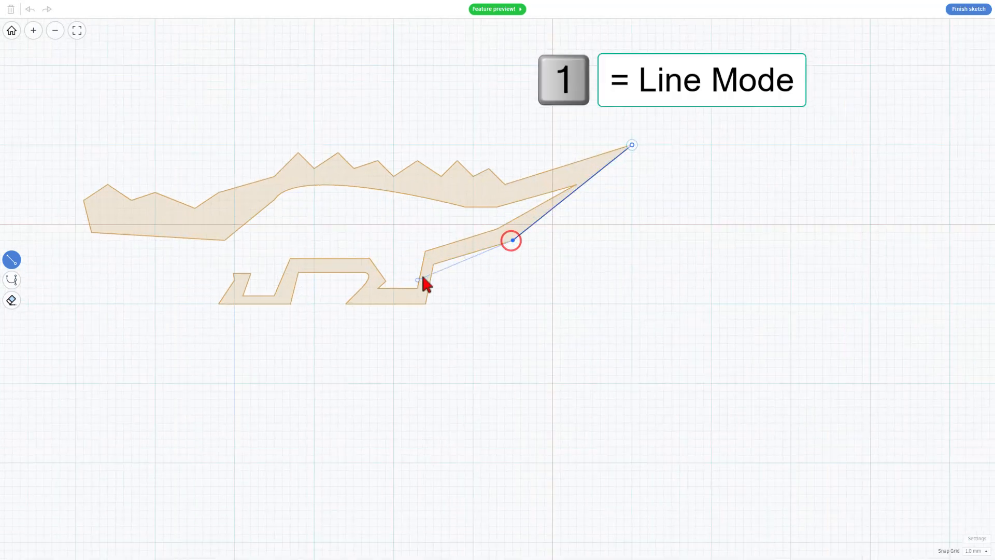
{"action": "left_click", "coordinate": [435, 265]}
{"action": "left_click", "coordinate": [425, 303]}
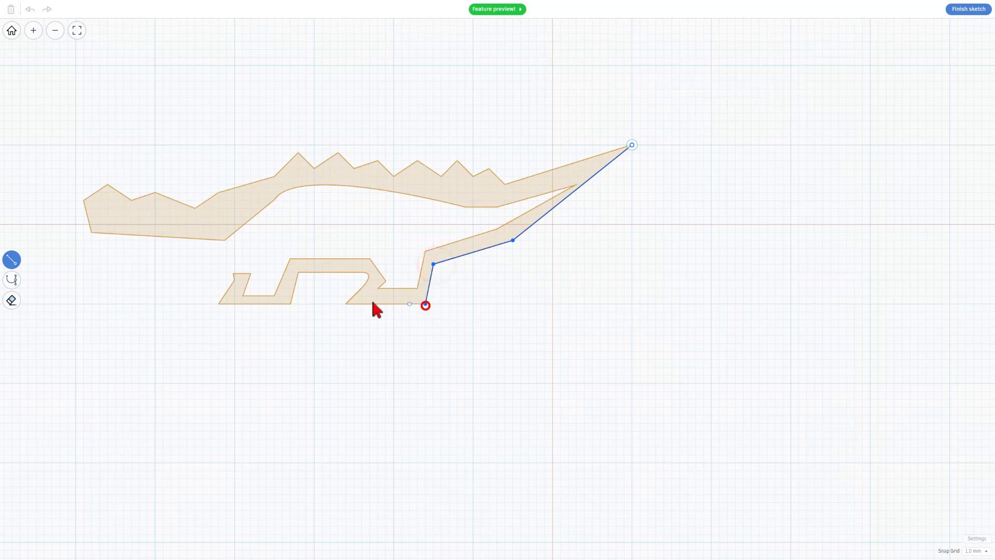
{"action": "left_click", "coordinate": [345, 303]}
Draw a Bezier curve from the rear toe up to the belly, shaped to follow the front of the rear leg
{"action": "key", "text": "2"}
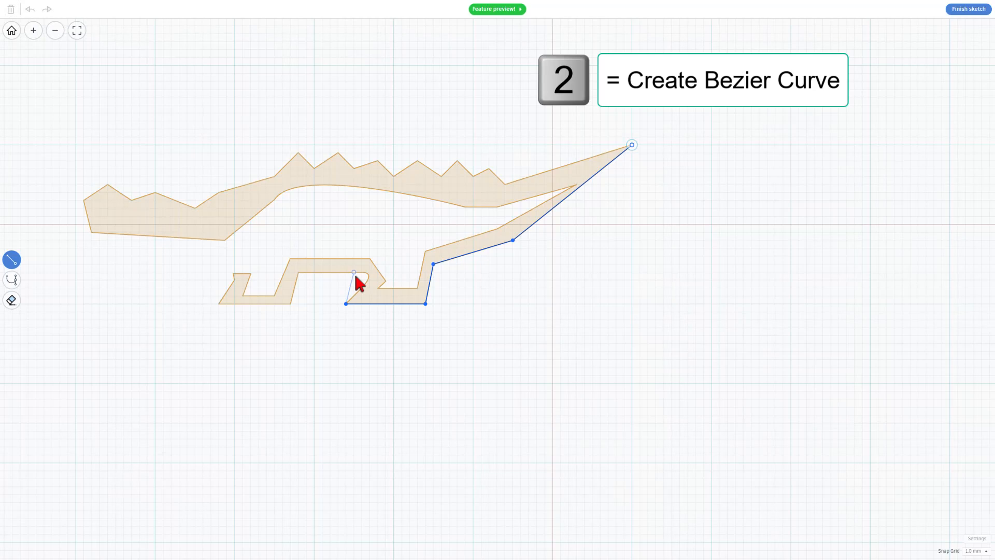
{"action": "key", "text": "2"}
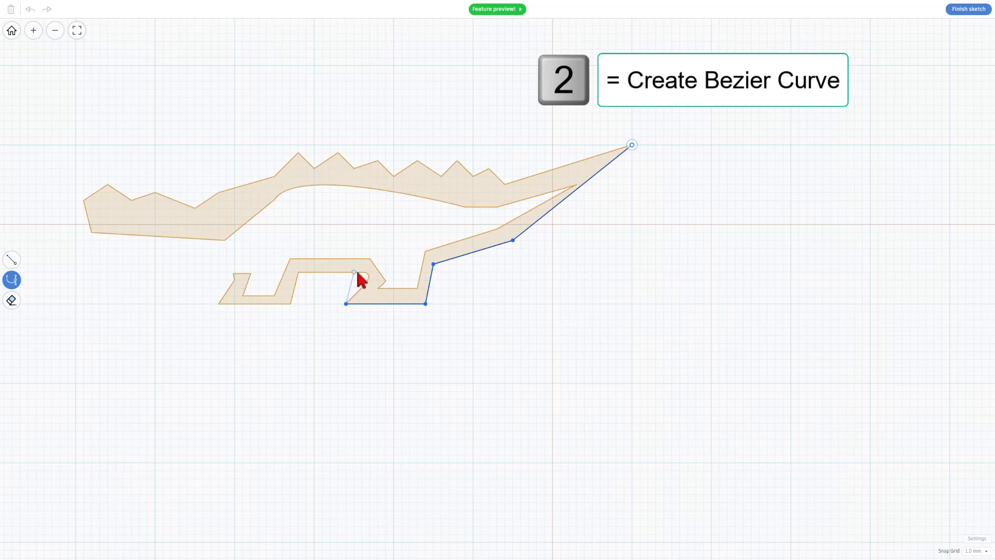
{"action": "left_click", "coordinate": [356, 271]}
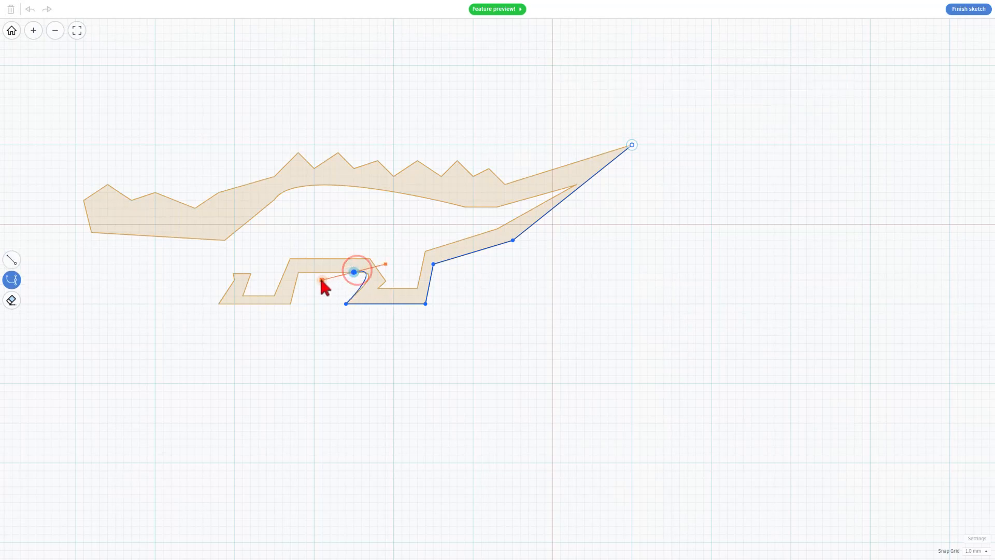
{"action": "left_click_drag", "start_coordinate": [321, 278], "coordinate": [316, 273]}
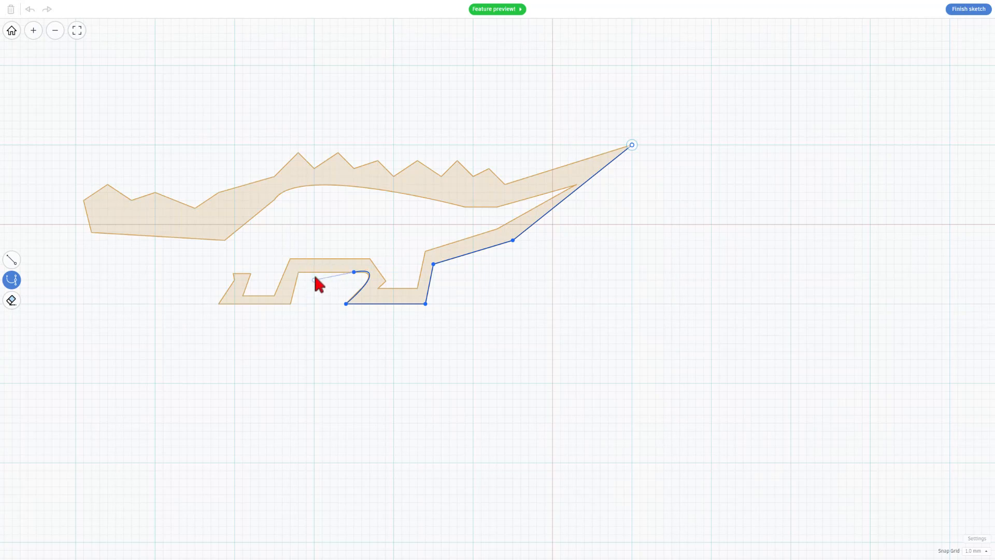
Trace straight lines along the belly, down the front leg, along its sole and up to the foot's raised tip
{"action": "key", "text": "1"}
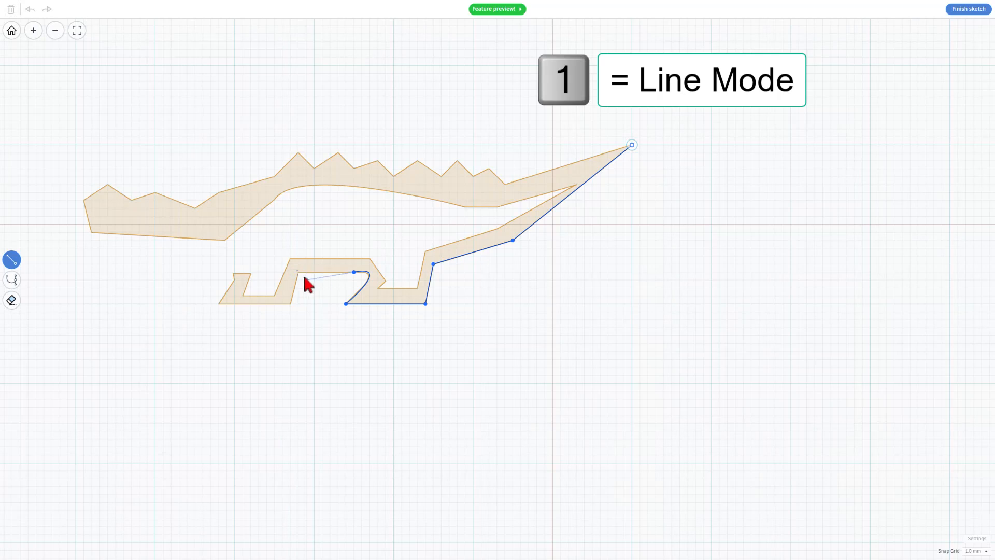
{"action": "left_click", "coordinate": [299, 271]}
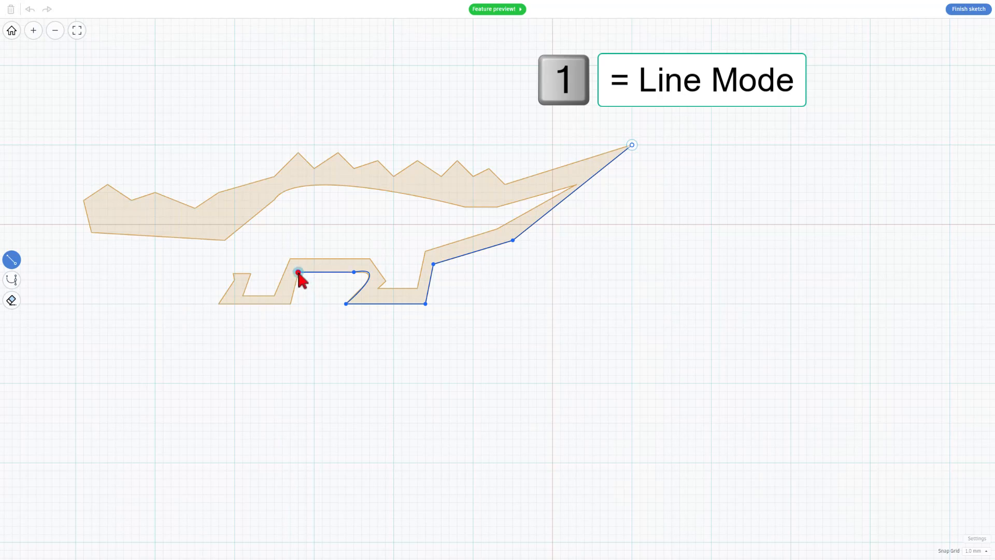
{"action": "left_click", "coordinate": [290, 304]}
{"action": "left_click", "coordinate": [220, 303]}
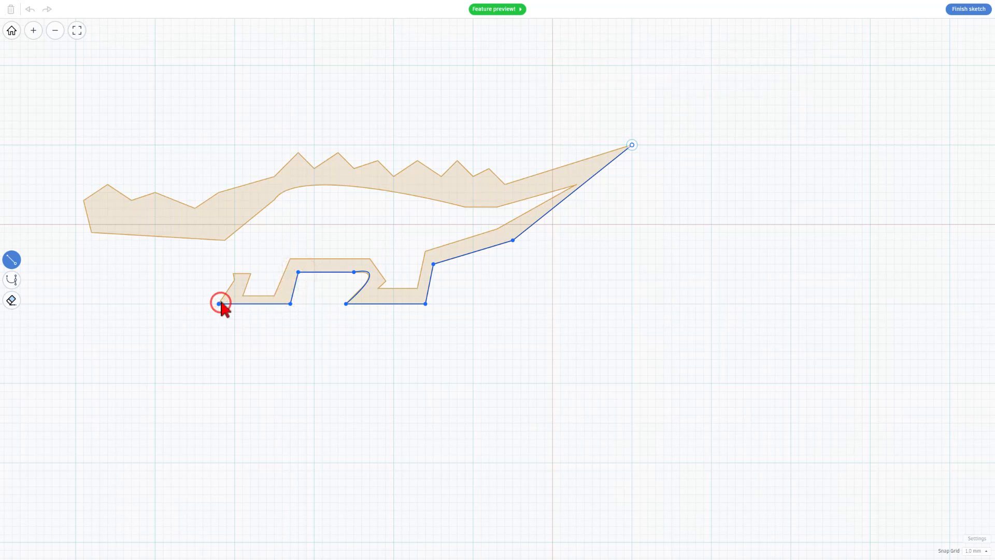
{"action": "left_click", "coordinate": [234, 272]}
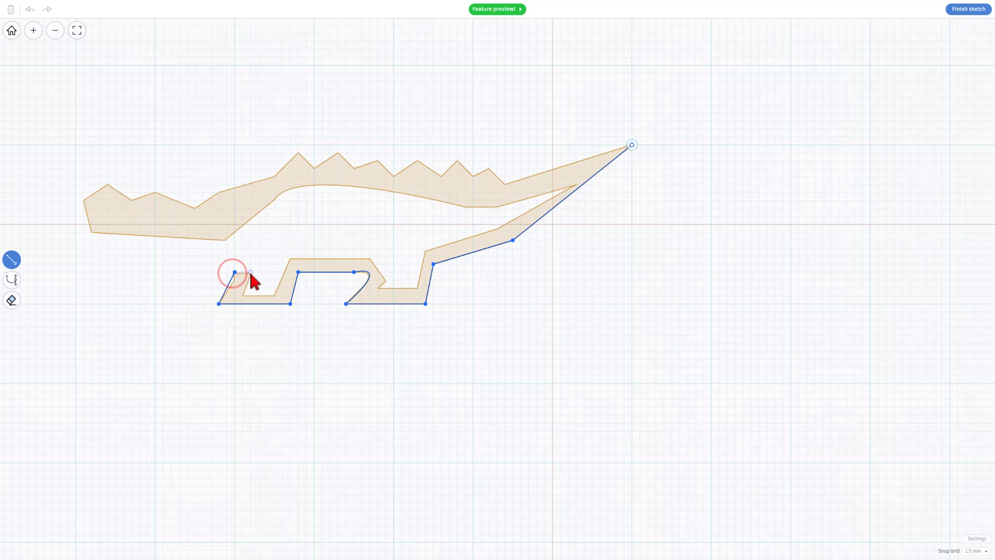
Reduce the sketch's snap grid to 0.1 mm for finer point placement
{"action": "scroll", "coordinate": [248, 279], "scroll_direction": "up", "scroll_amount": 3}
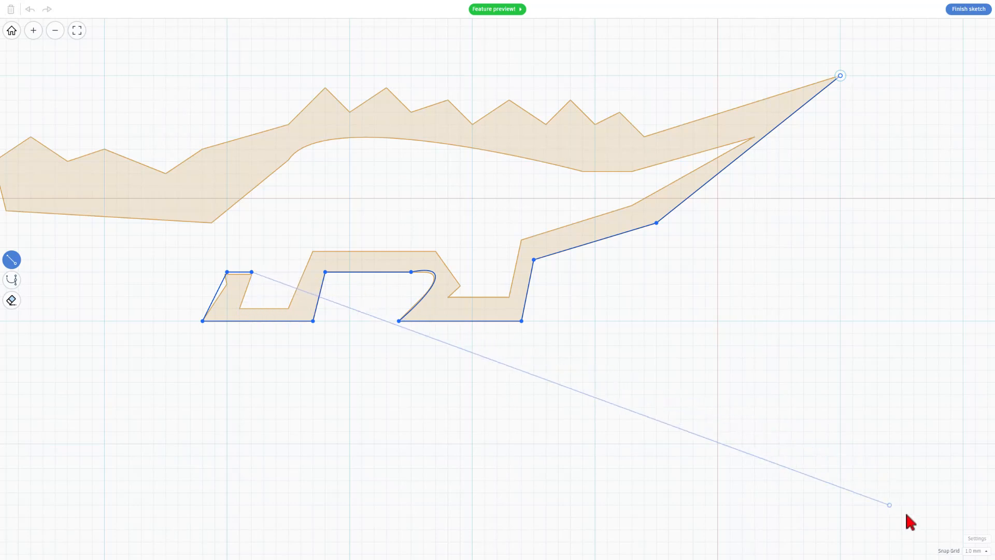
{"action": "left_click", "coordinate": [967, 551]}
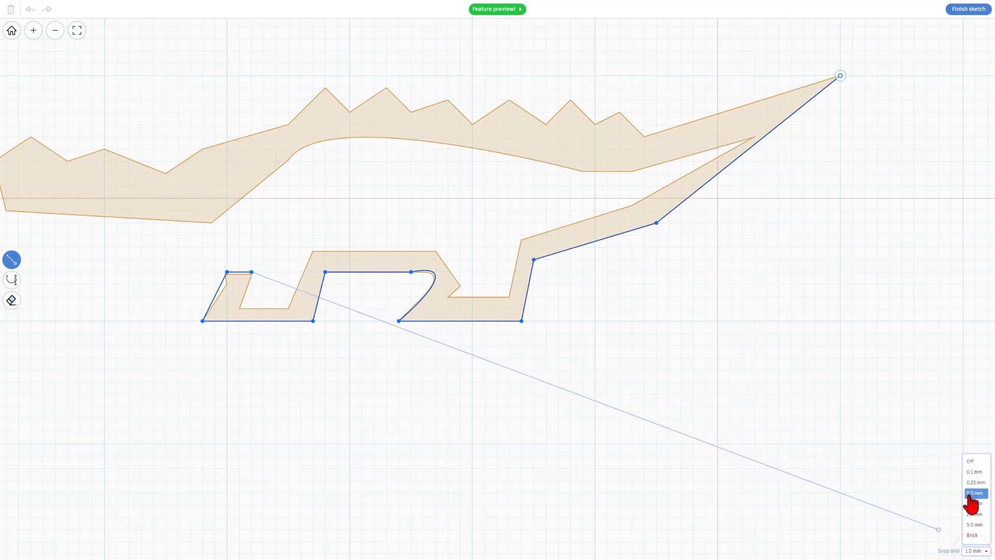
{"action": "left_click", "coordinate": [968, 493]}
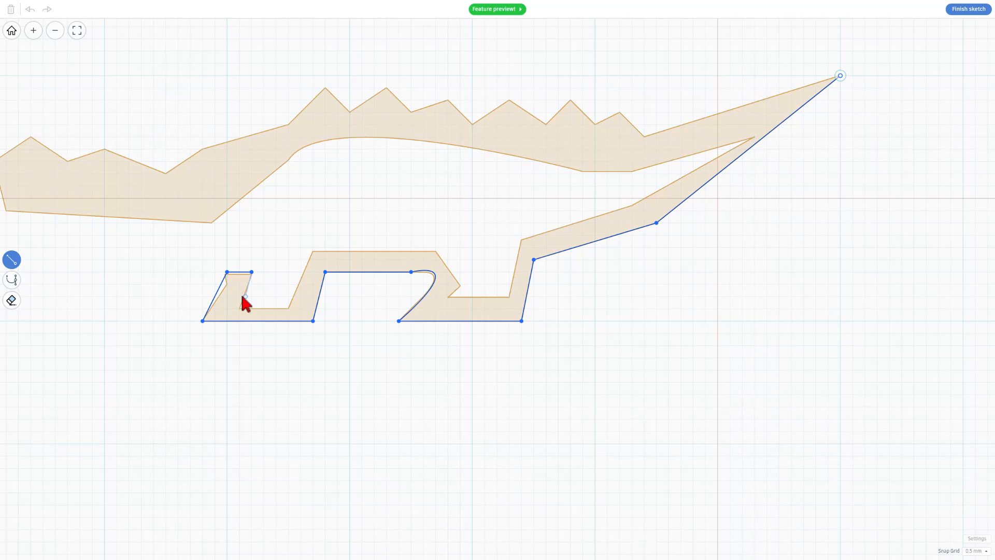
{"action": "scroll", "coordinate": [241, 300], "scroll_direction": "up", "scroll_amount": 2}
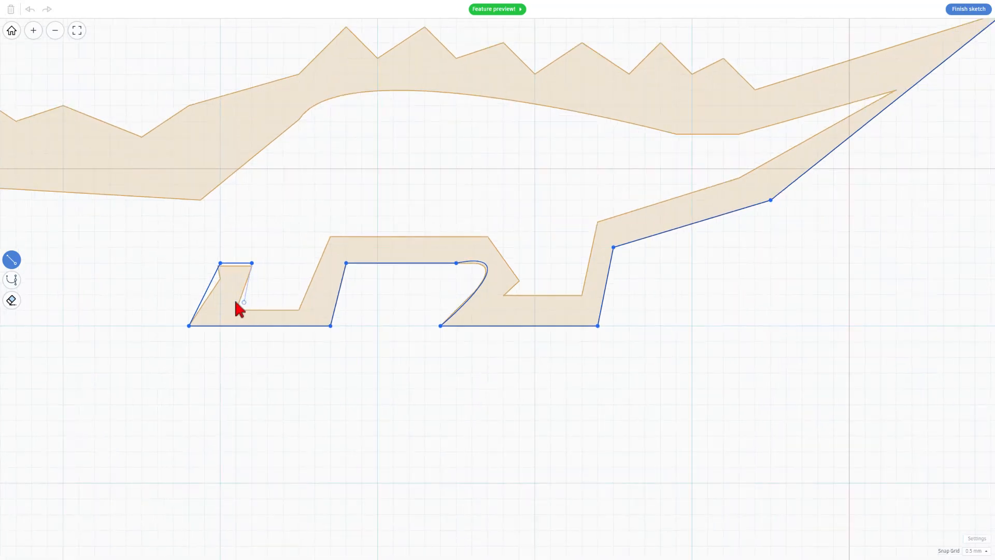
{"action": "scroll", "coordinate": [240, 306], "scroll_direction": "up", "scroll_amount": 2}
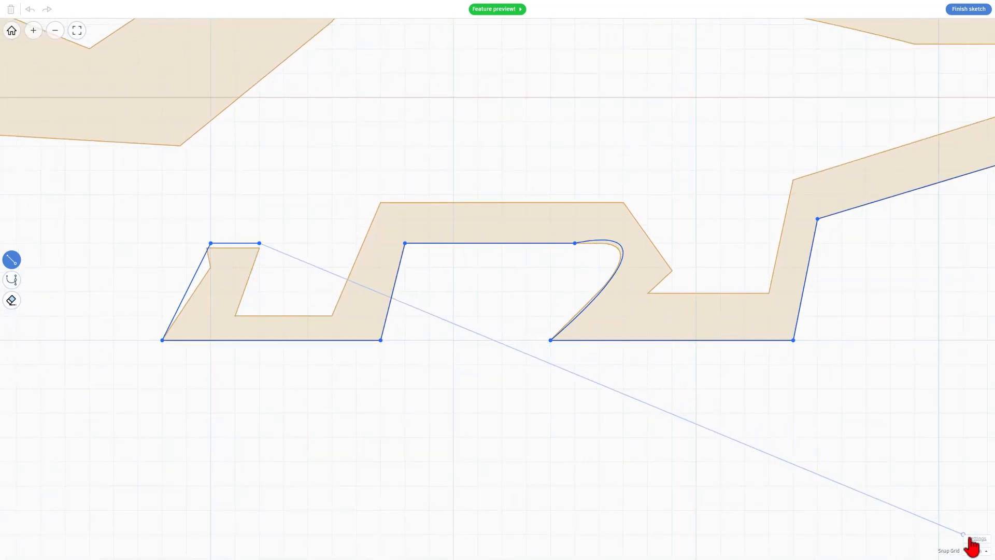
{"action": "left_click", "coordinate": [974, 550]}
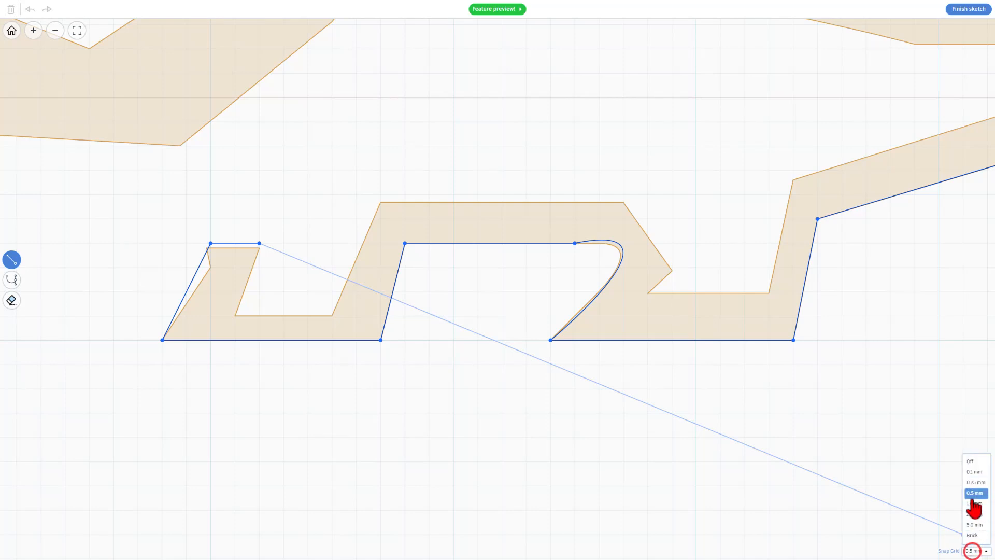
{"action": "left_click", "coordinate": [974, 472]}
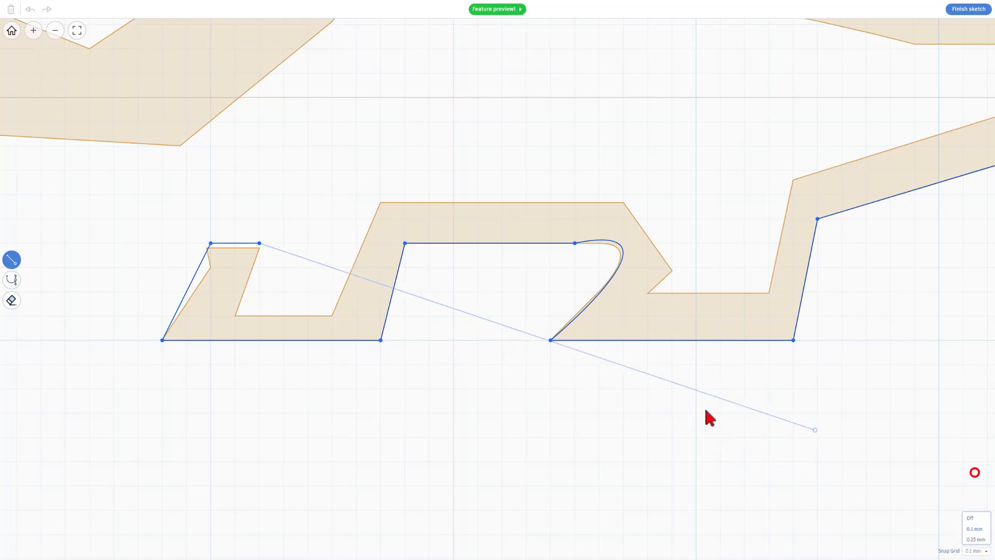
Trace the front foot's inner notch with straight lines and continue up the leg to the upper body corner
{"action": "left_click", "coordinate": [241, 296]}
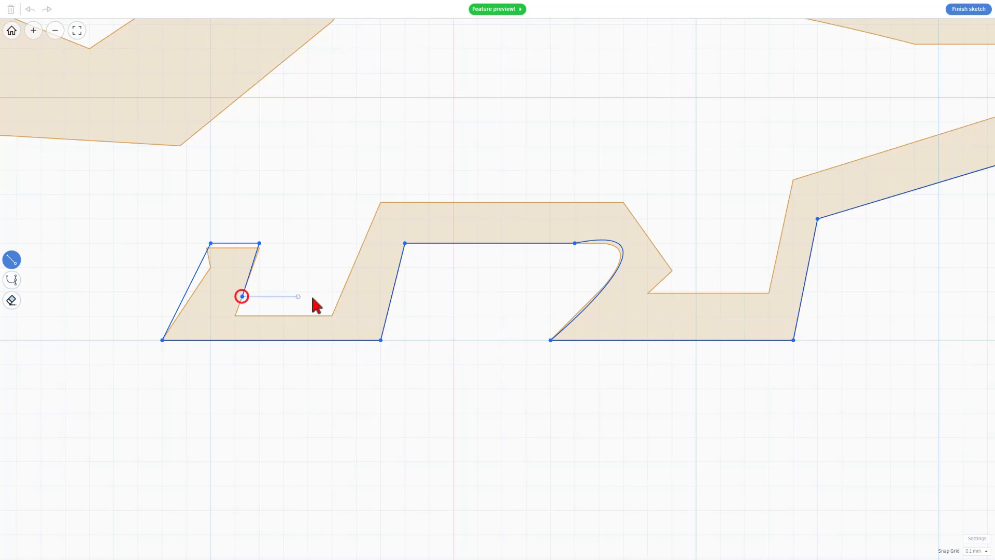
{"action": "left_click", "coordinate": [339, 299]}
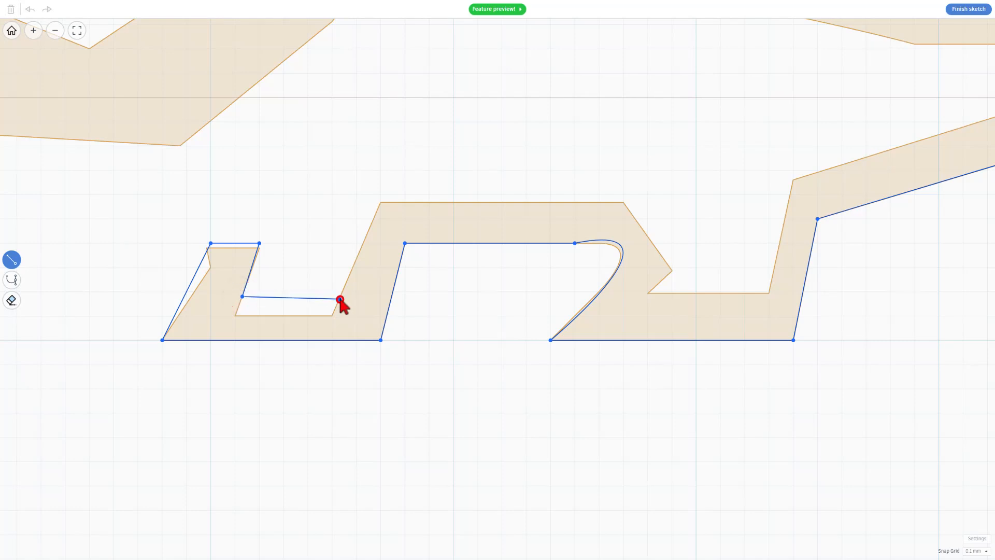
{"action": "left_click", "coordinate": [380, 202]}
Trace the upper edge between the legs and round it down to the rear knee with a Bezier curve
{"action": "key", "text": "2"}
{"action": "left_click", "coordinate": [601, 202]}
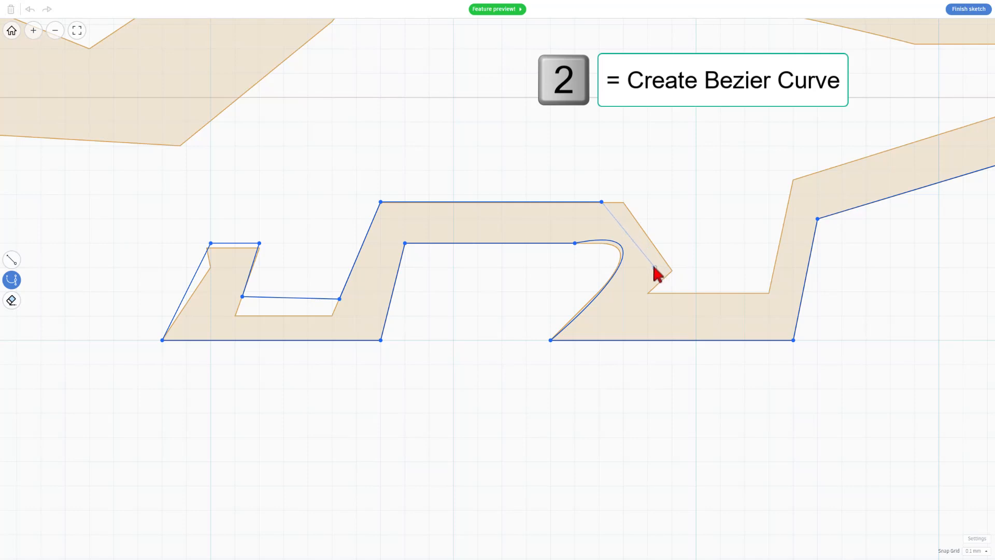
{"action": "left_click_drag", "start_coordinate": [666, 276], "coordinate": [636, 349]}
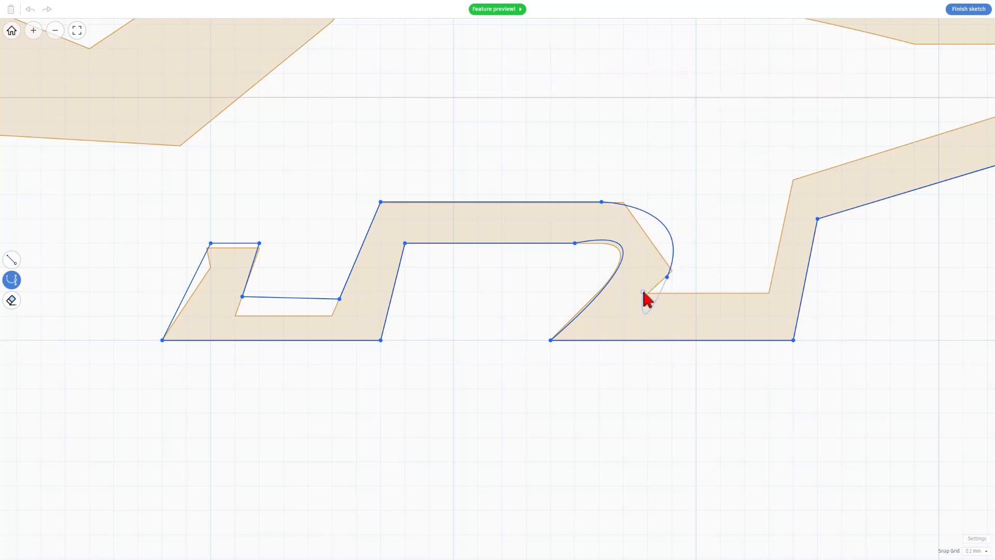
Trace straight lines from the rear knee into the notch, along the foot's upper edge and up the leg toward the tail
{"action": "key", "text": "1"}
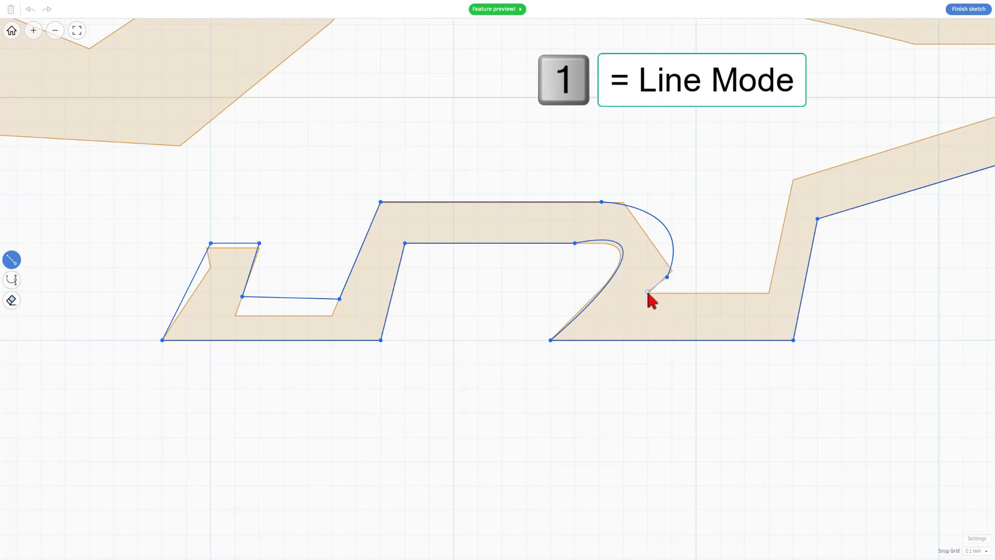
{"action": "left_click", "coordinate": [647, 294]}
{"action": "left_click", "coordinate": [758, 292]}
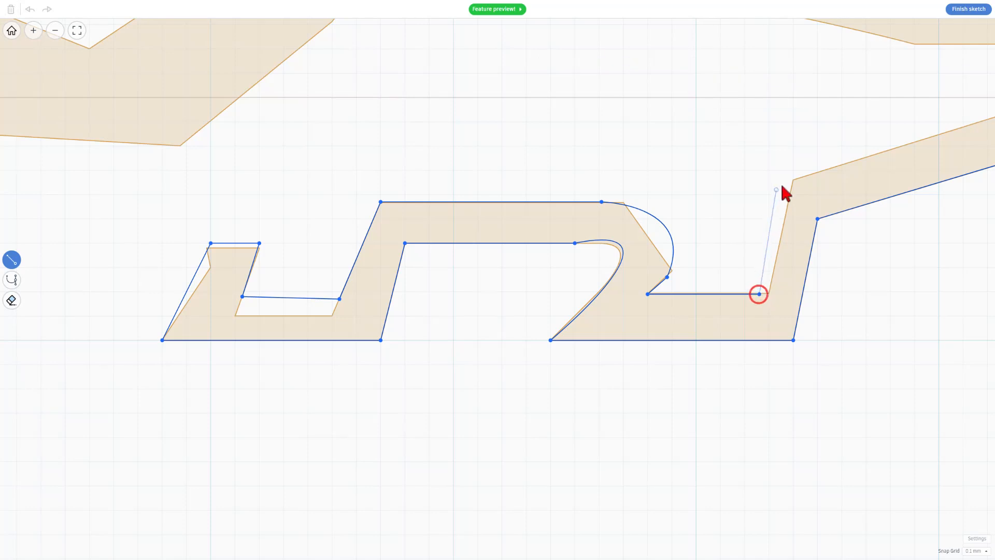
{"action": "left_click", "coordinate": [781, 183]}
{"action": "scroll", "coordinate": [785, 247], "scroll_direction": "down", "scroll_amount": 5}
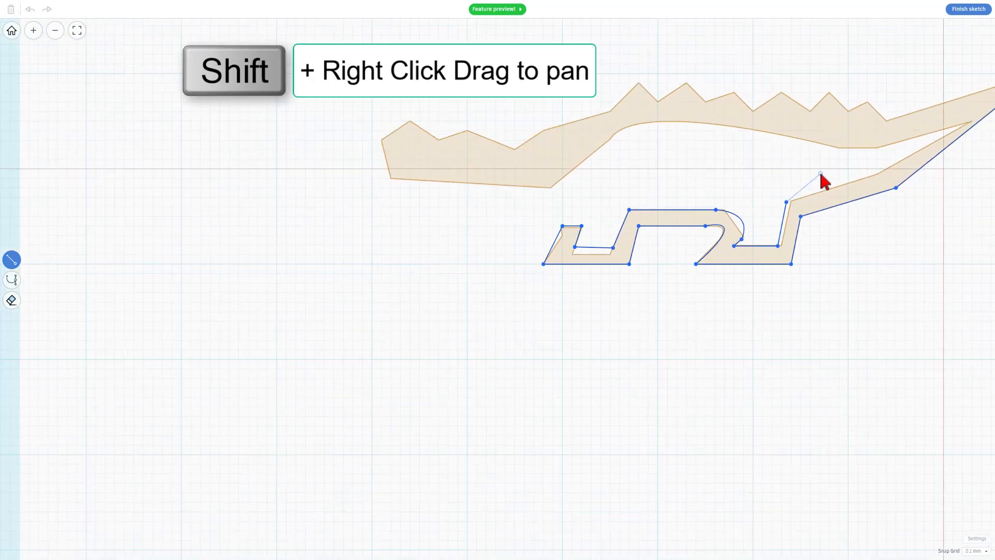
Trace straight lines along the tail's inner edge into the tail notch and back out to the body's underside
{"action": "right_click_drag", "start_coordinate": [842, 171], "coordinate": [545, 263], "text": "shift"}
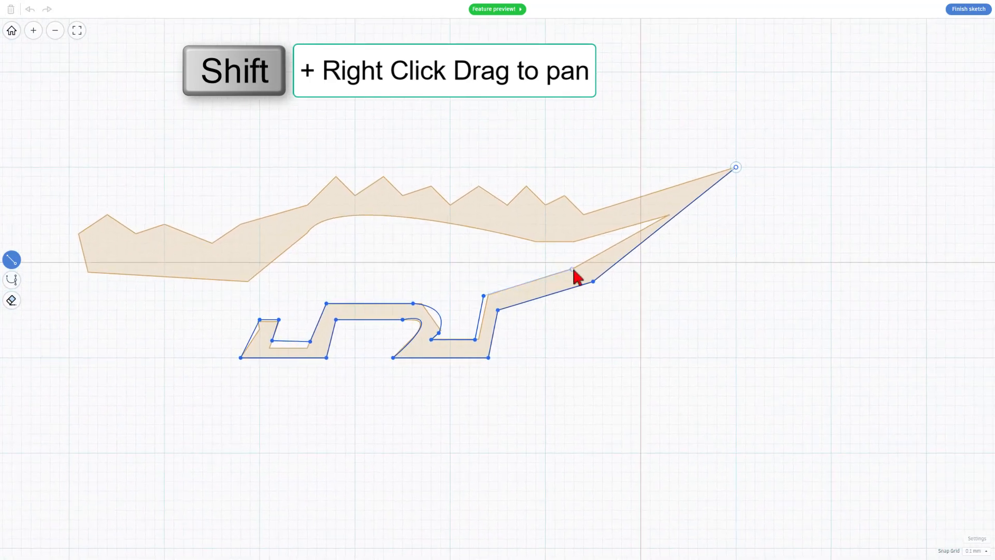
{"action": "left_click", "coordinate": [575, 266]}
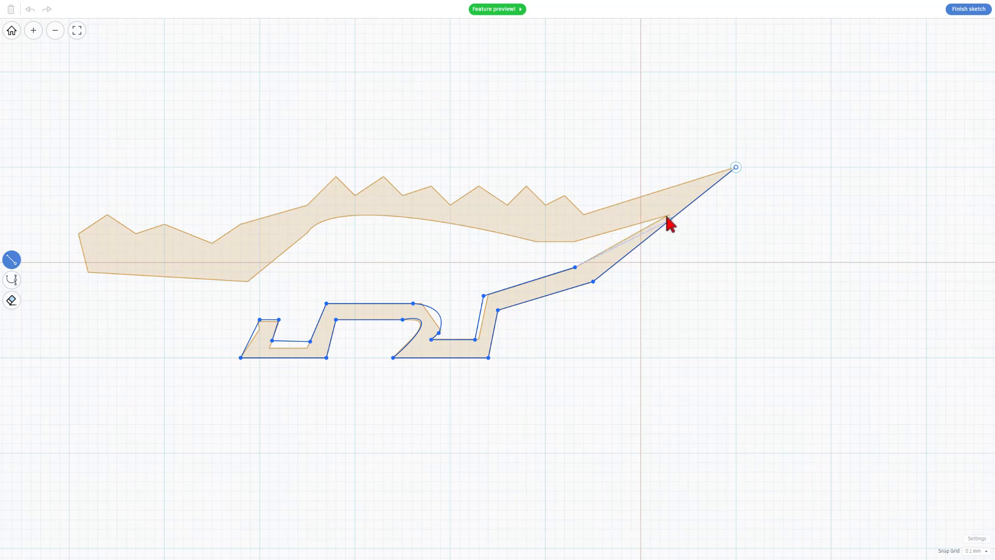
{"action": "left_click", "coordinate": [667, 210]}
{"action": "left_click", "coordinate": [571, 242]}
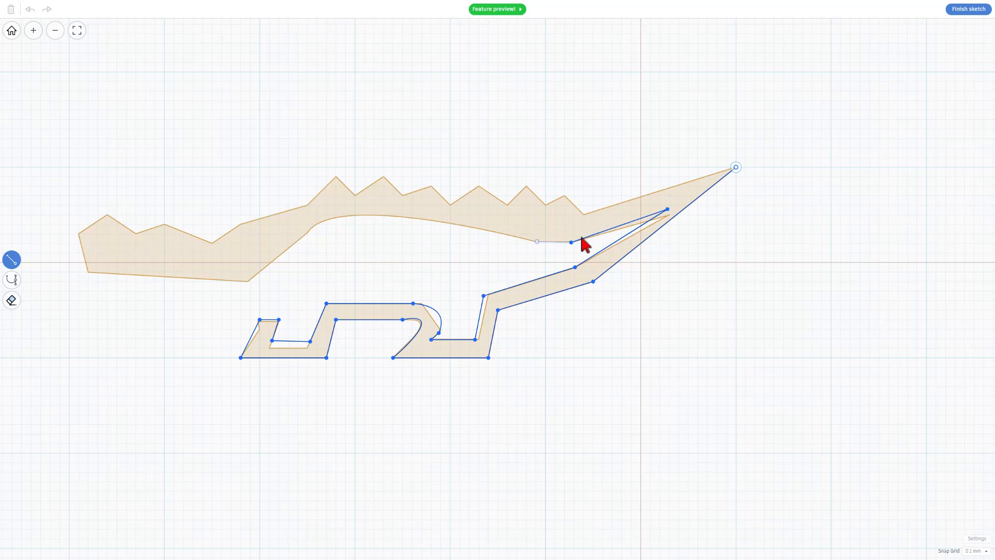
Trace the belly arch with a Bezier curve, then the throat and lower jaw with straight lines
{"action": "key", "text": "2"}
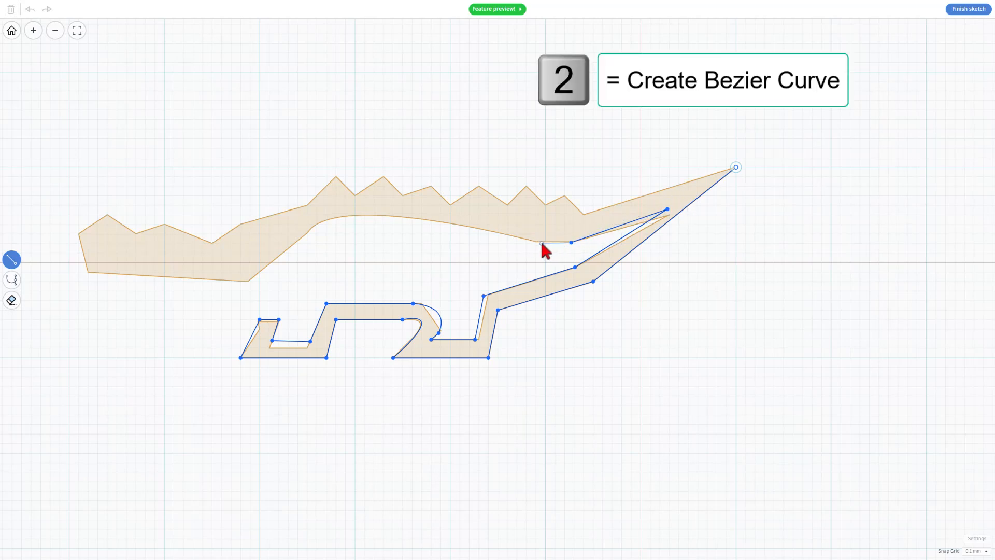
{"action": "left_click", "coordinate": [538, 241]}
{"action": "left_click_drag", "start_coordinate": [305, 236], "coordinate": [268, 272]}
{"action": "key", "text": "1"}
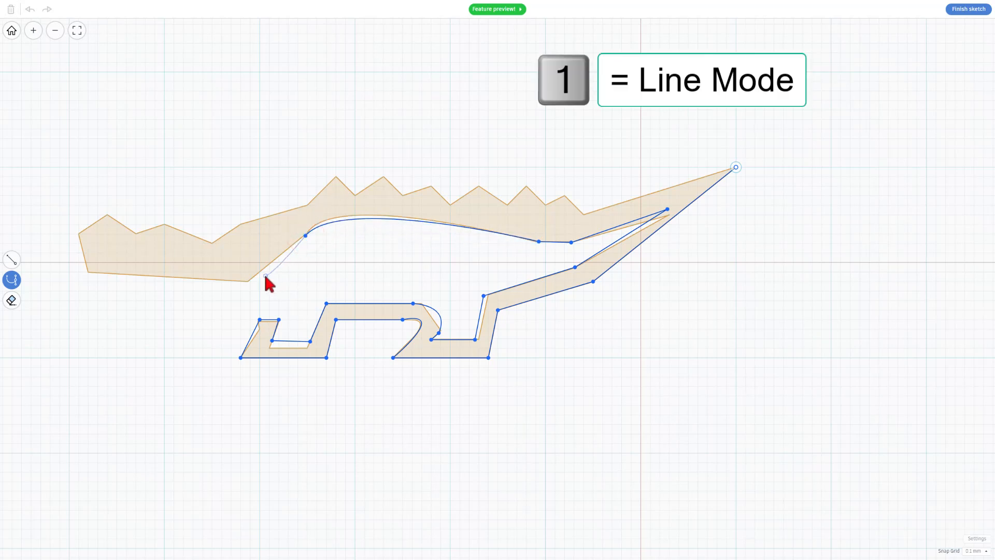
{"action": "left_click", "coordinate": [247, 281]}
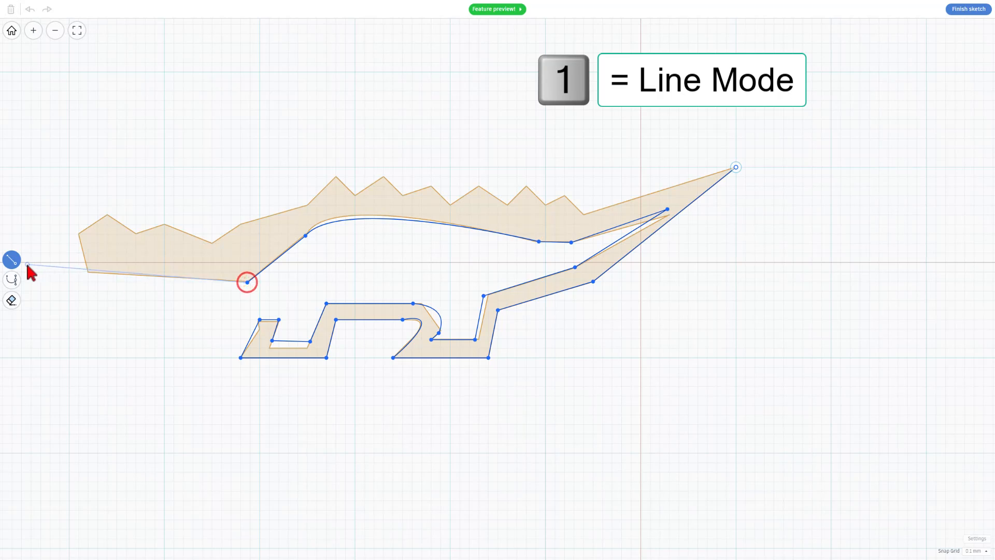
{"action": "left_click", "coordinate": [86, 272]}
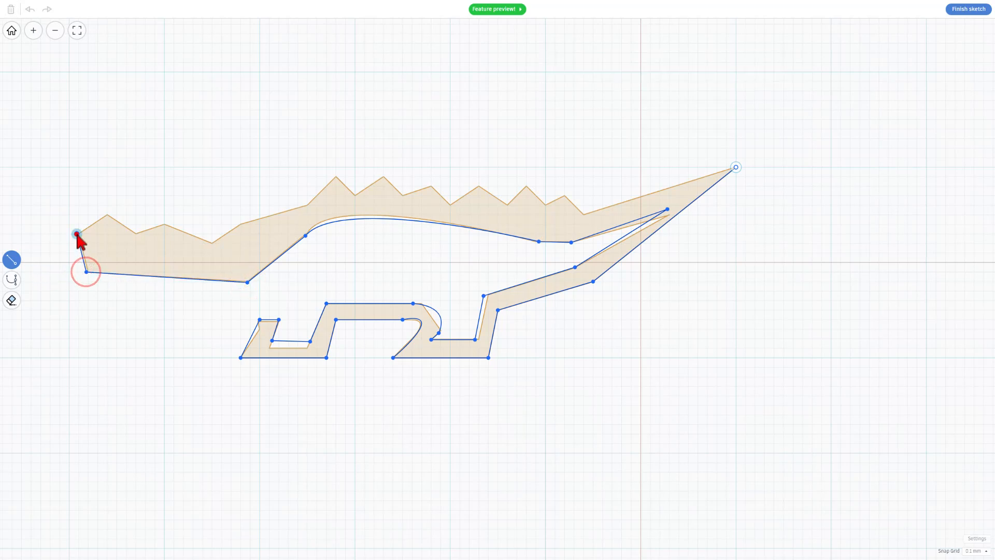
Trace the snout and the bumpy top of the head with straight lines up to the first back spike
{"action": "left_click", "coordinate": [77, 234]}
{"action": "left_click", "coordinate": [106, 215]}
{"action": "left_click", "coordinate": [135, 234]}
{"action": "left_click", "coordinate": [165, 224]}
{"action": "left_click", "coordinate": [211, 243]}
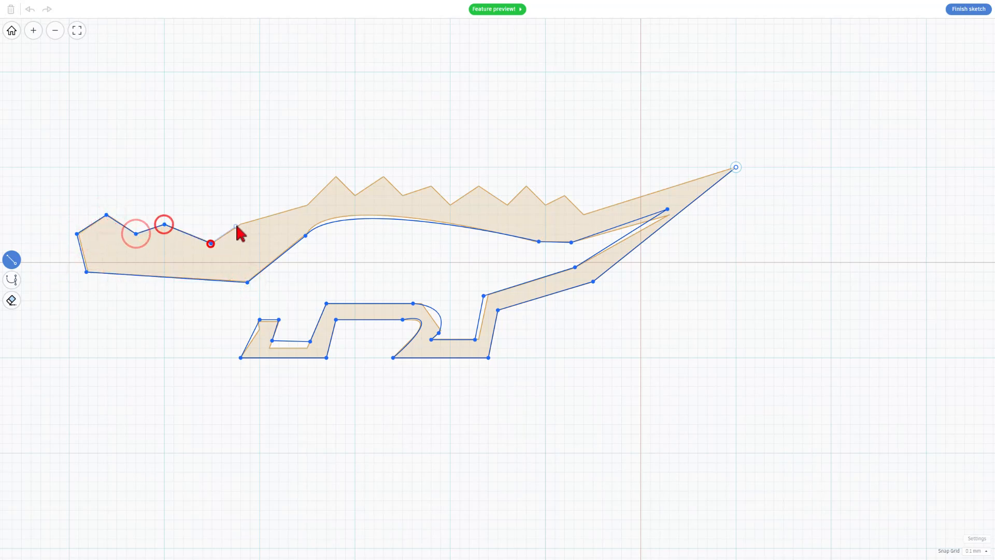
{"action": "left_click", "coordinate": [240, 224]}
{"action": "left_click", "coordinate": [308, 205]}
Trace the row of back spikes with straight lines and close the outline at the tail tip
{"action": "left_click", "coordinate": [336, 177]}
{"action": "left_click", "coordinate": [355, 194]}
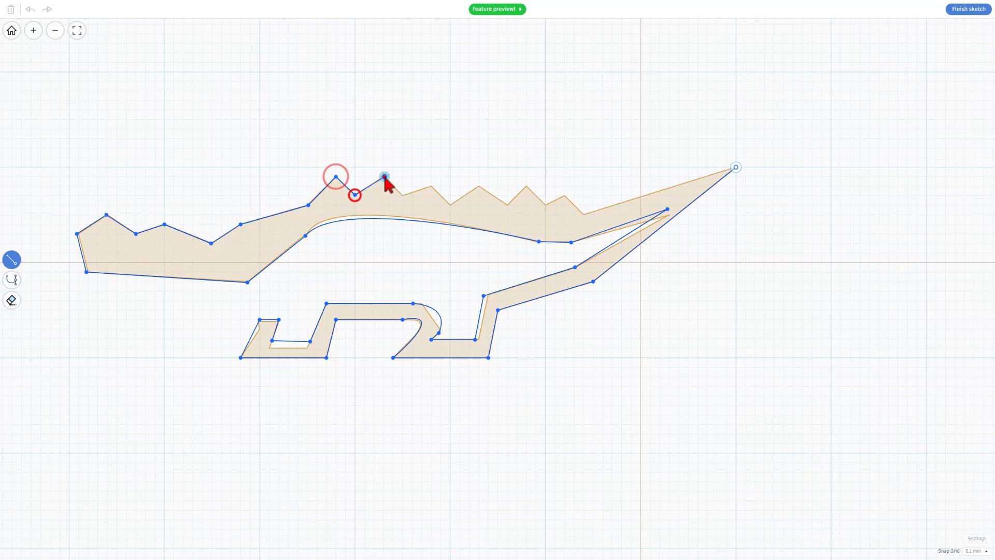
{"action": "left_click", "coordinate": [384, 177]}
{"action": "left_click", "coordinate": [404, 195]}
{"action": "left_click", "coordinate": [432, 185]}
{"action": "left_click", "coordinate": [450, 205]}
{"action": "left_click", "coordinate": [476, 185]}
{"action": "left_click", "coordinate": [507, 206]}
{"action": "left_click", "coordinate": [526, 185]}
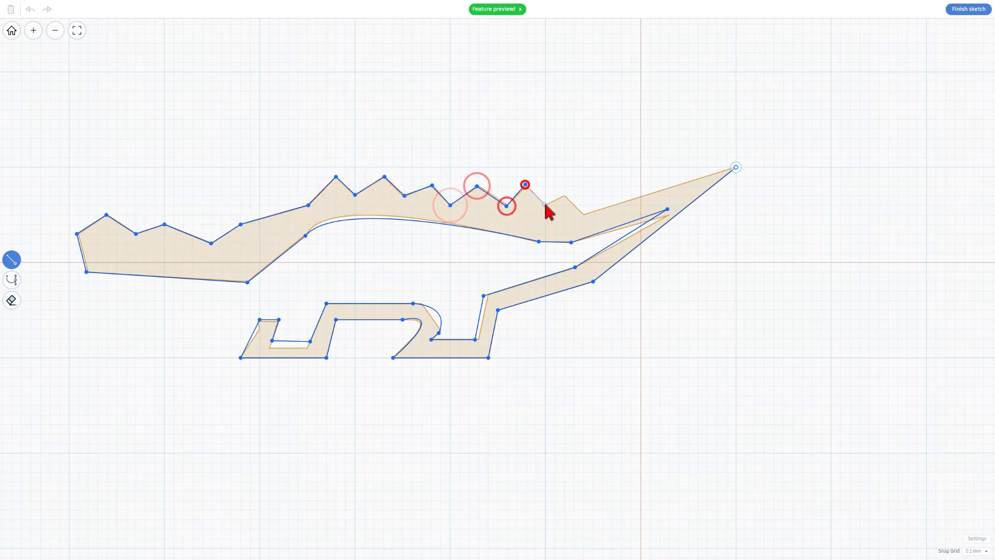
{"action": "left_click", "coordinate": [545, 204]}
{"action": "left_click", "coordinate": [563, 195]}
{"action": "left_click", "coordinate": [582, 214]}
{"action": "left_click", "coordinate": [735, 167]}
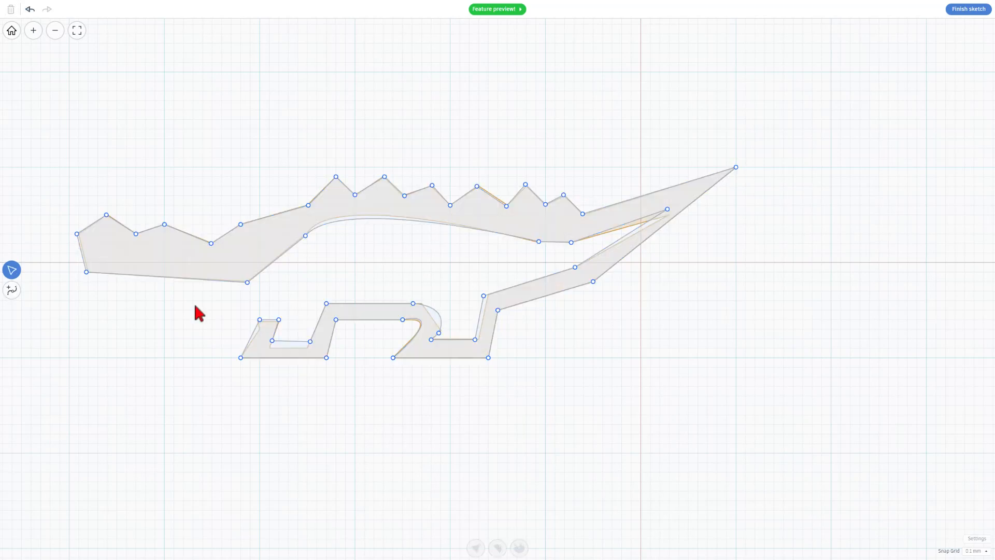
Break the handles of one straight segment between two back spikes and bend it into a deep curve with its end handles
{"action": "scroll", "coordinate": [488, 215], "scroll_direction": "up", "scroll_amount": 2}
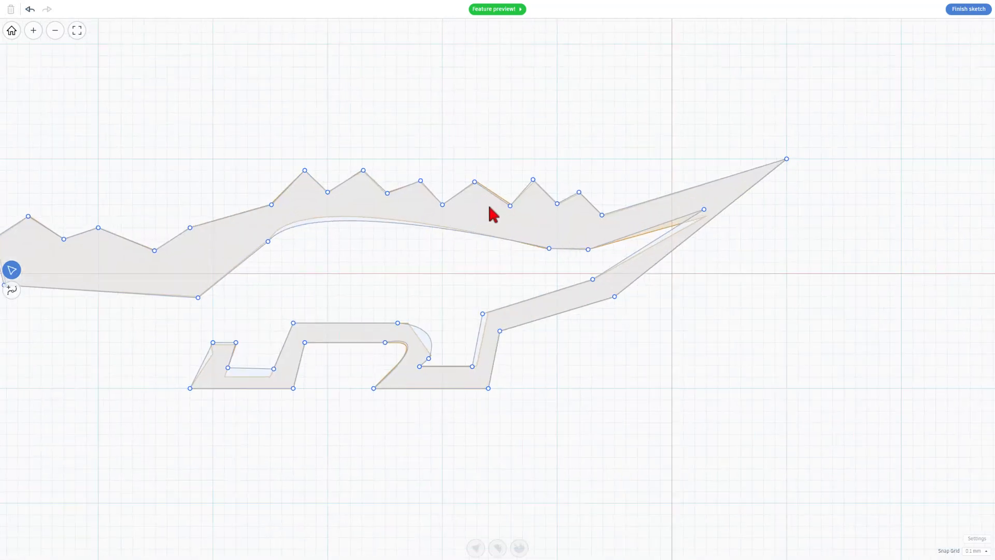
{"action": "left_click", "coordinate": [491, 195]}
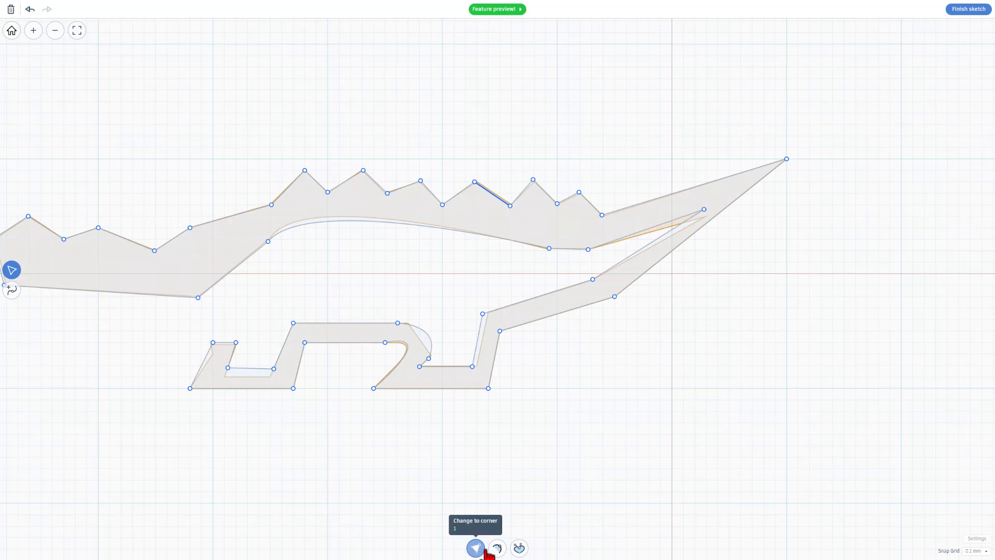
{"action": "left_click", "coordinate": [519, 549]}
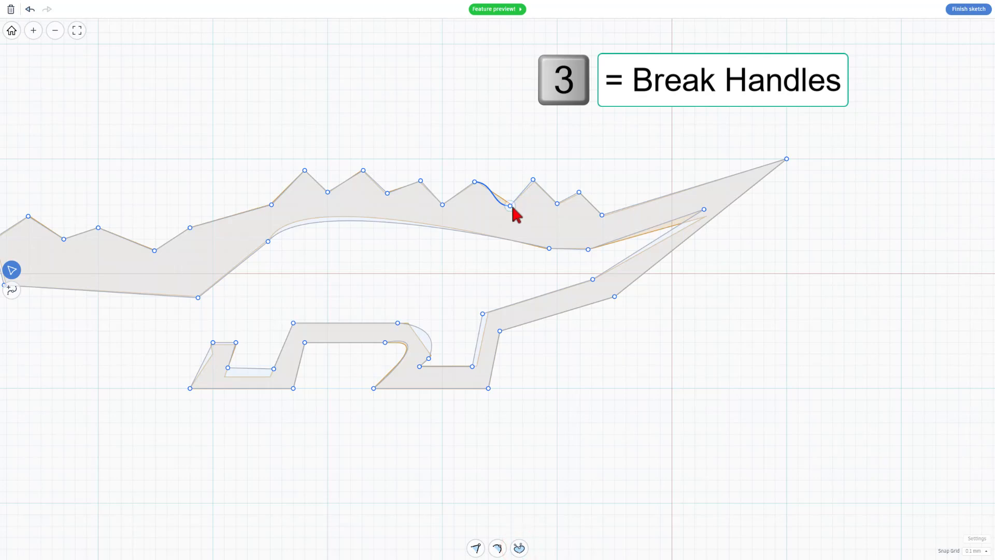
{"action": "left_click", "coordinate": [511, 207]}
{"action": "left_click_drag", "start_coordinate": [492, 206], "coordinate": [454, 260]}
{"action": "left_click", "coordinate": [475, 182]}
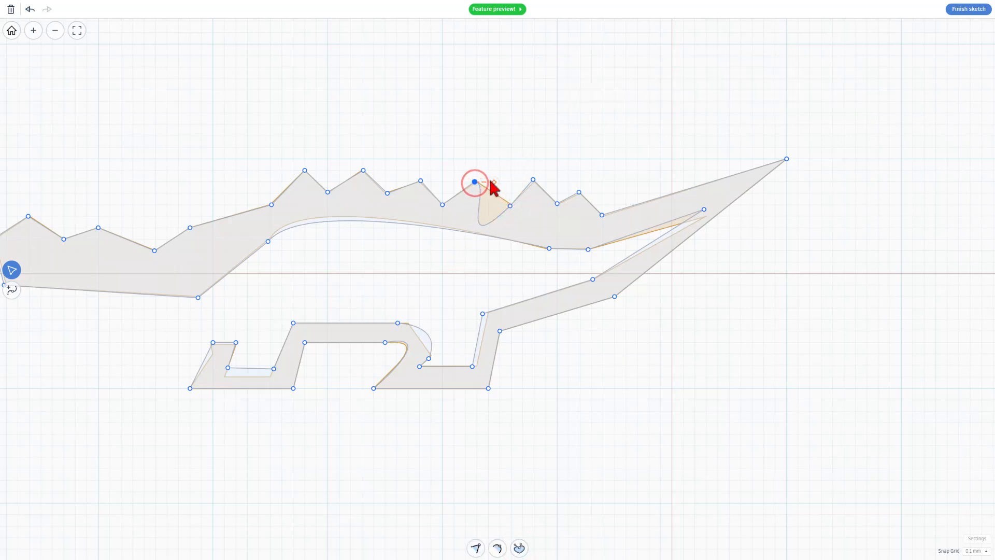
{"action": "mouse_move", "coordinate": [493, 183]}
{"action": "left_mouse_down"}
{"action": "mouse_move", "coordinate": [486, 223]}
{"action": "mouse_move", "coordinate": [491, 165]}
{"action": "left_mouse_up"}
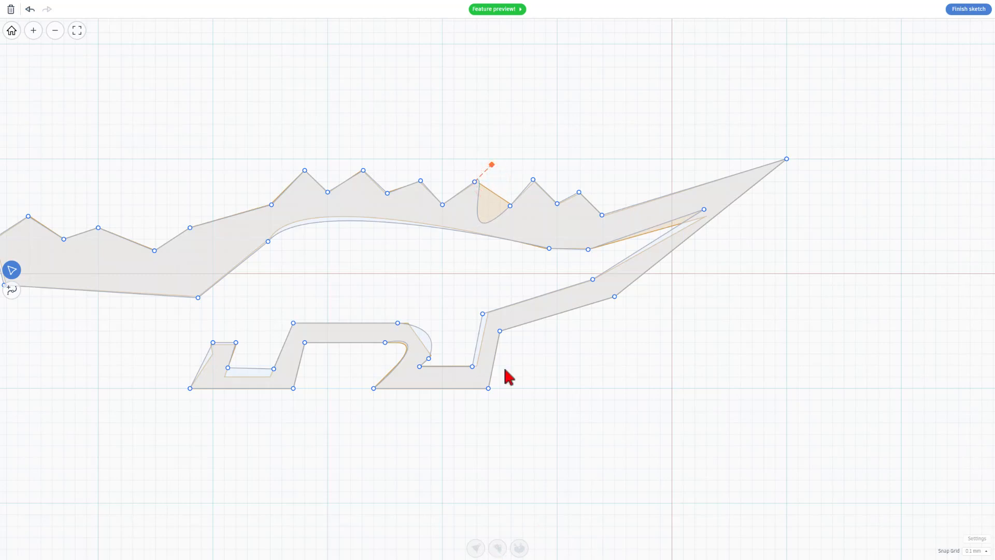
Change the spike point beside the curved segment to smooth and tilt its tangent handles
{"action": "key", "text": "2"}
{"action": "left_click", "coordinate": [475, 182]}
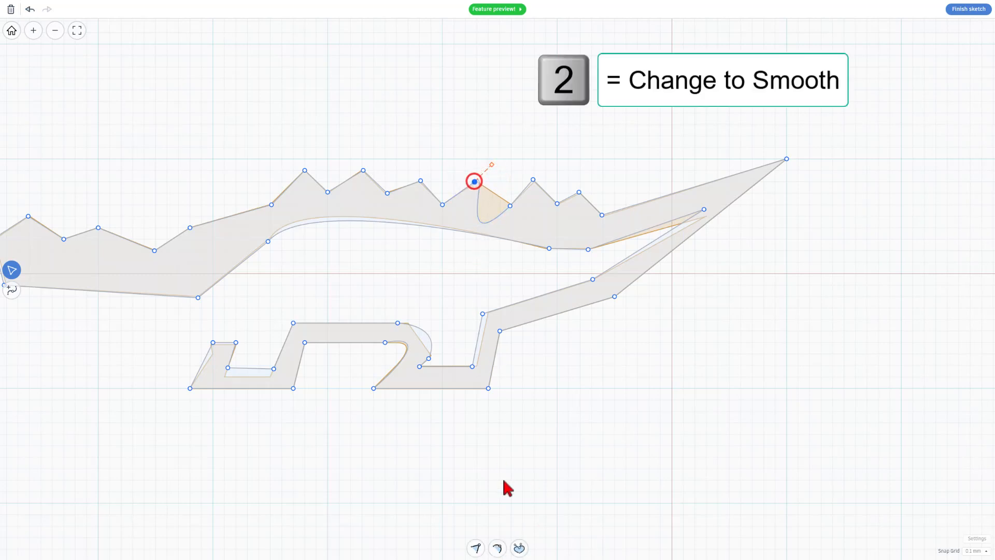
{"action": "left_click", "coordinate": [498, 548]}
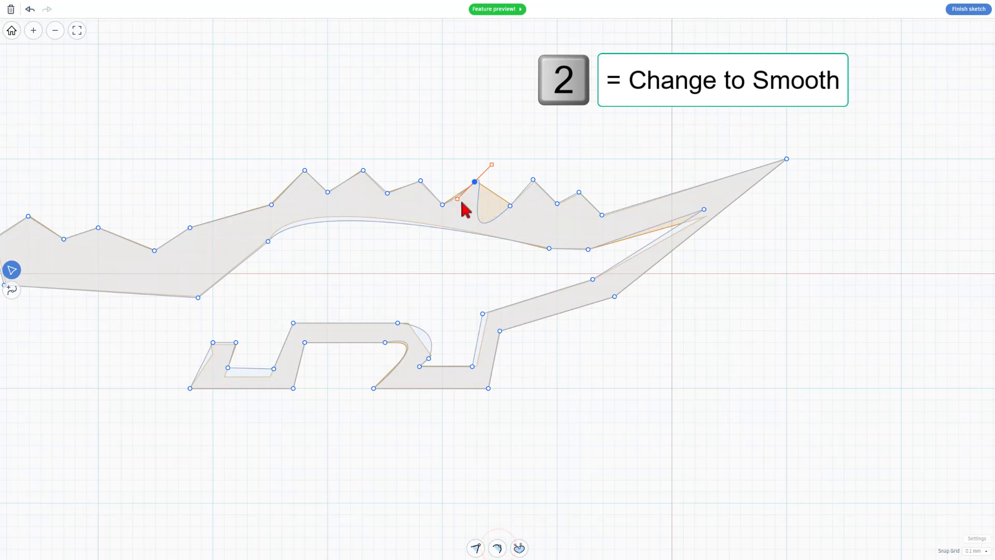
{"action": "left_click_drag", "start_coordinate": [458, 199], "coordinate": [455, 189]}
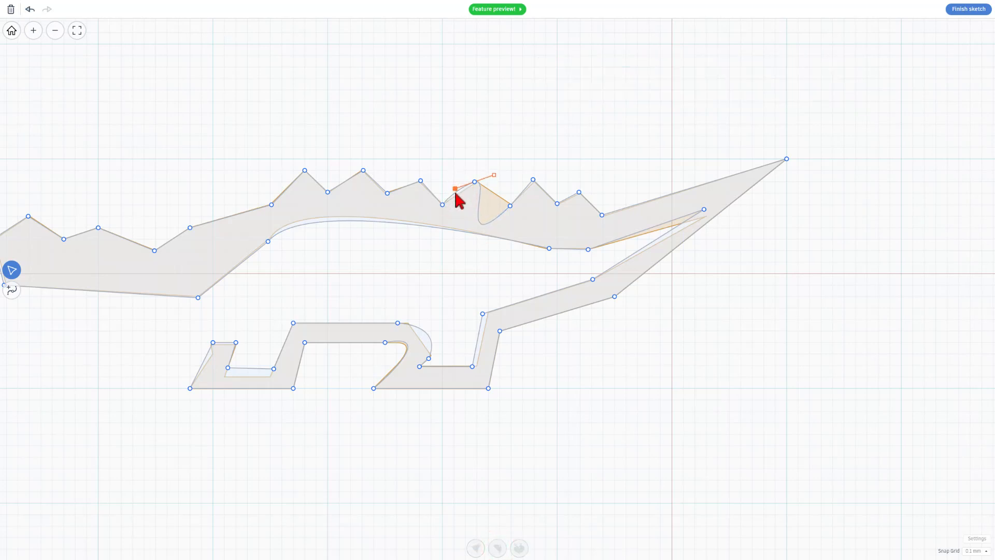
Change the smoothed spike point and the neighbouring valley point back to corners to straighten the segment
{"action": "key", "text": "1"}
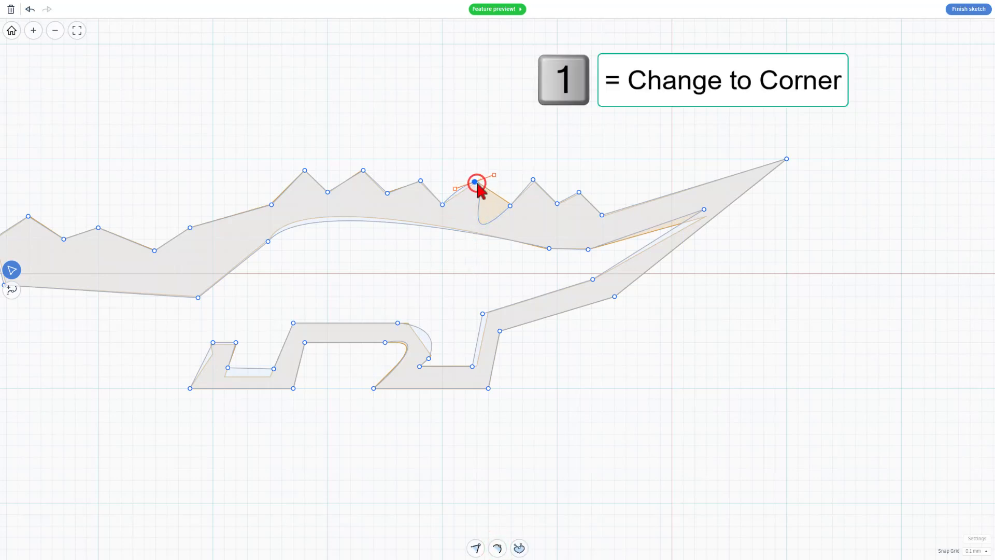
{"action": "left_click", "coordinate": [475, 183]}
{"action": "left_click", "coordinate": [475, 547]}
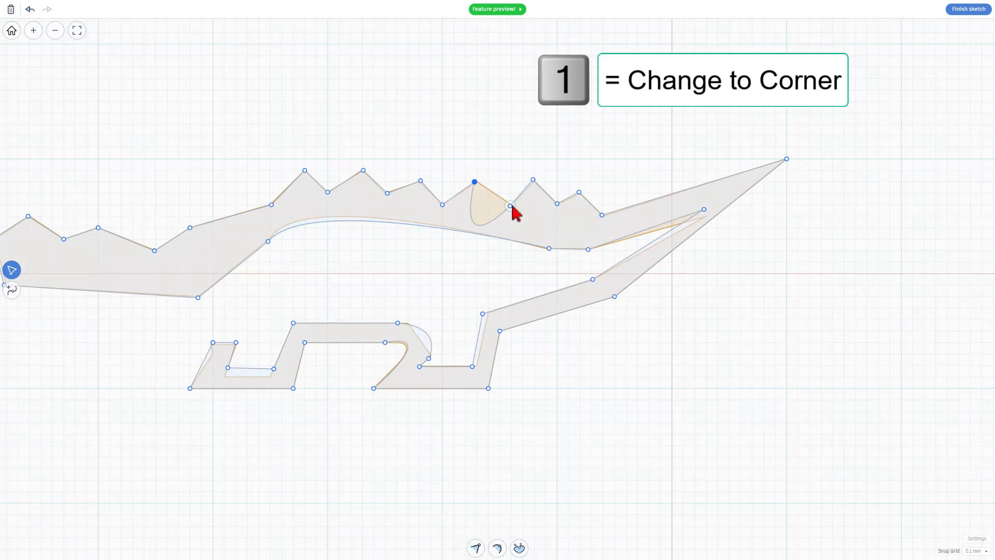
{"action": "left_click", "coordinate": [510, 205]}
Shift the straight segment between the back spikes slightly and fine-tune the adjoining spike and valley points
{"action": "left_click_drag", "start_coordinate": [497, 198], "coordinate": [500, 196]}
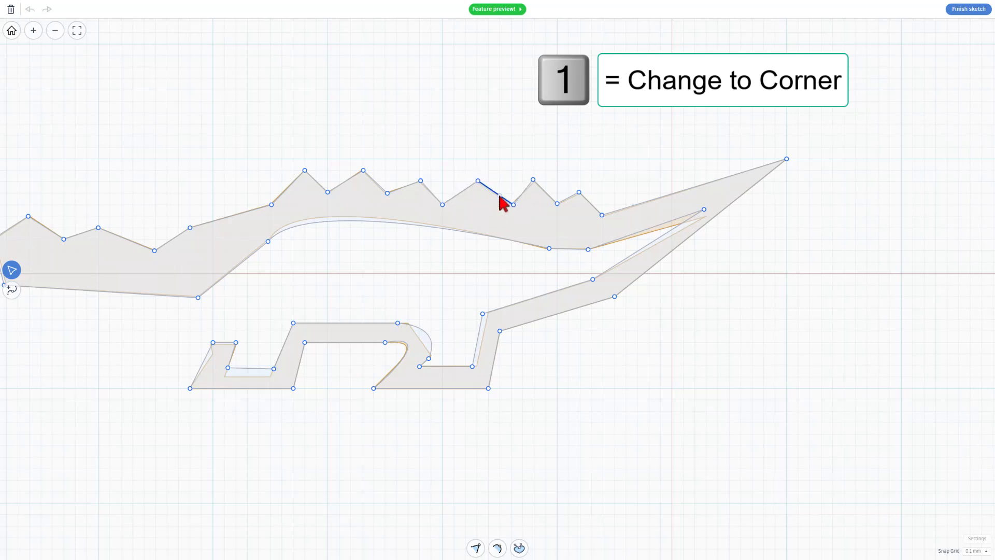
{"action": "left_click", "coordinate": [533, 181]}
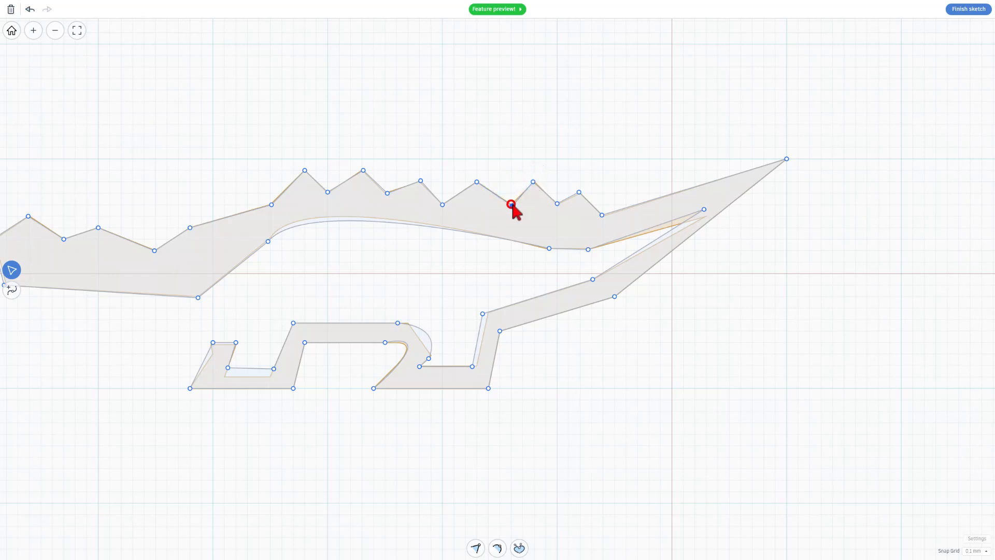
{"action": "left_click_drag", "start_coordinate": [512, 204], "coordinate": [509, 202]}
Move the tail notch point slightly toward the head and finish the sketch
{"action": "left_click", "coordinate": [703, 209]}
{"action": "left_click_drag", "start_coordinate": [704, 210], "coordinate": [689, 213]}
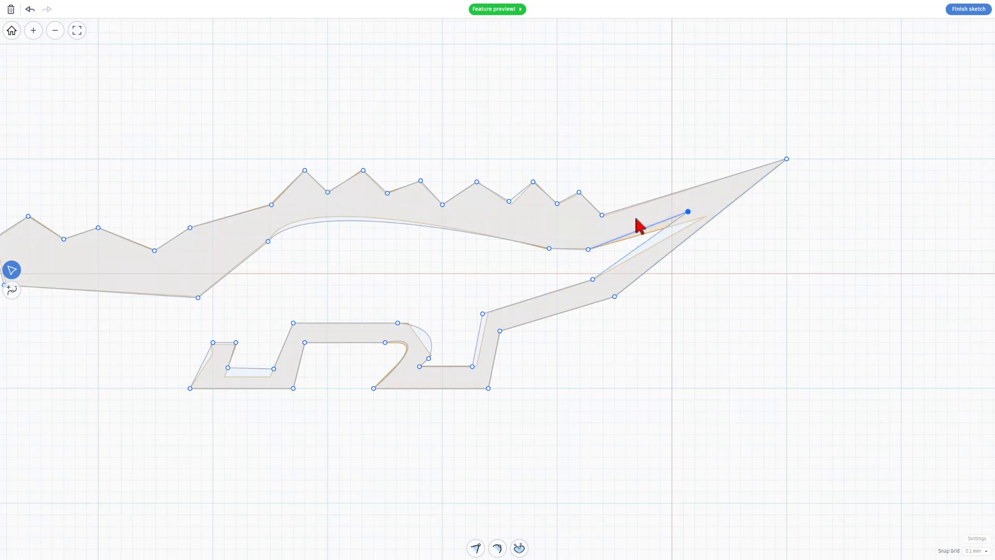
{"action": "left_click", "coordinate": [965, 9]}
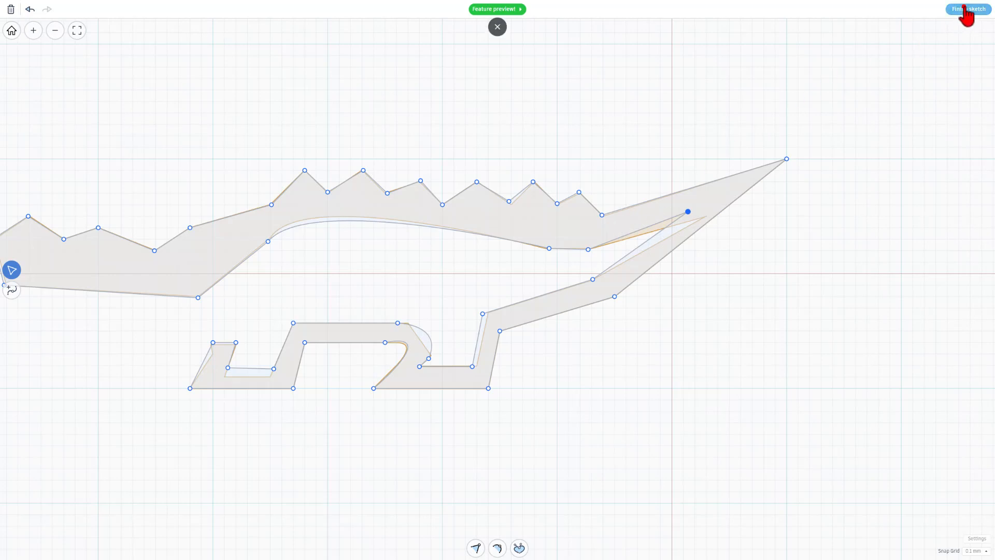
Set the traced gator's height to 3 mm
{"action": "right_click_drag", "start_coordinate": [338, 353], "coordinate": [486, 323]}
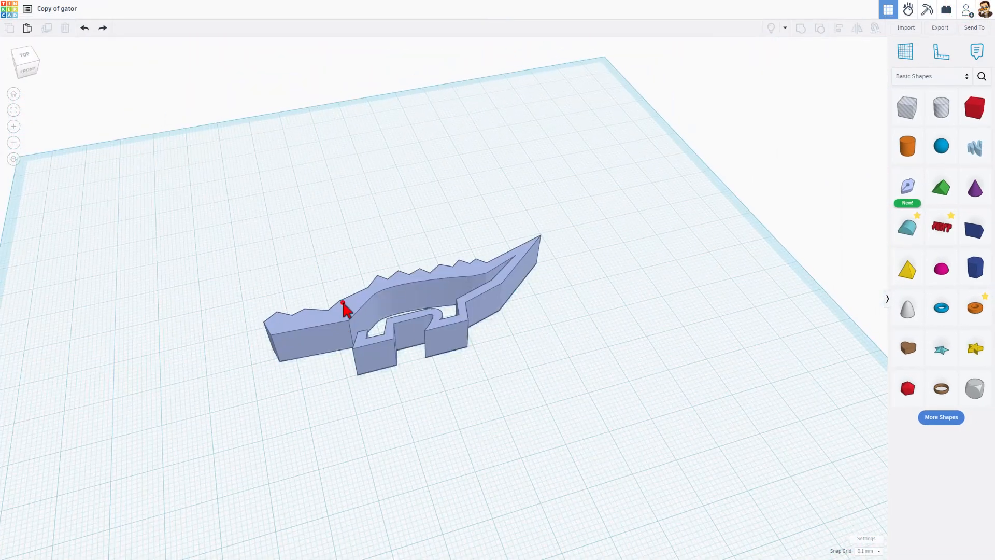
{"action": "left_click", "coordinate": [343, 305]}
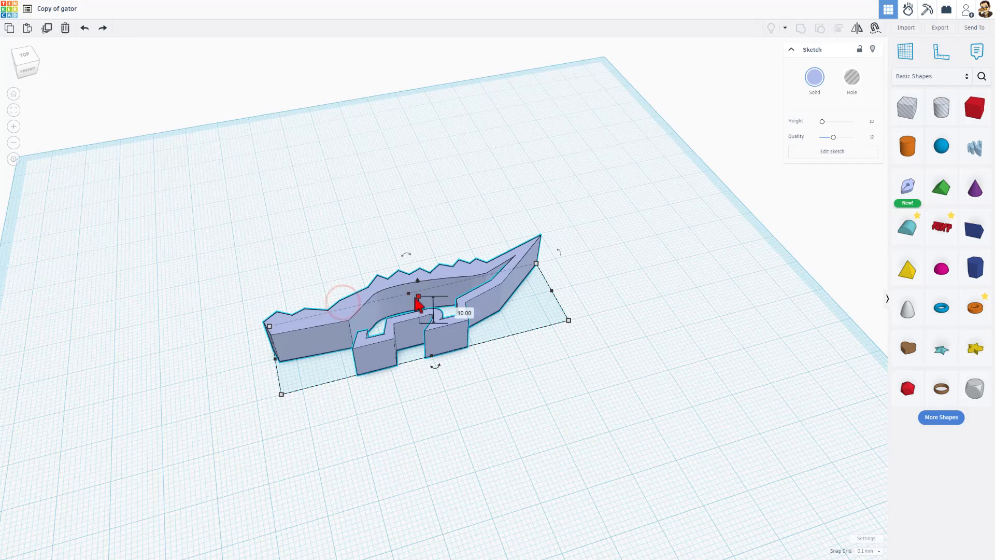
{"action": "left_click", "coordinate": [418, 297]}
{"action": "left_click", "coordinate": [457, 310]}
{"action": "type", "text": "3"}
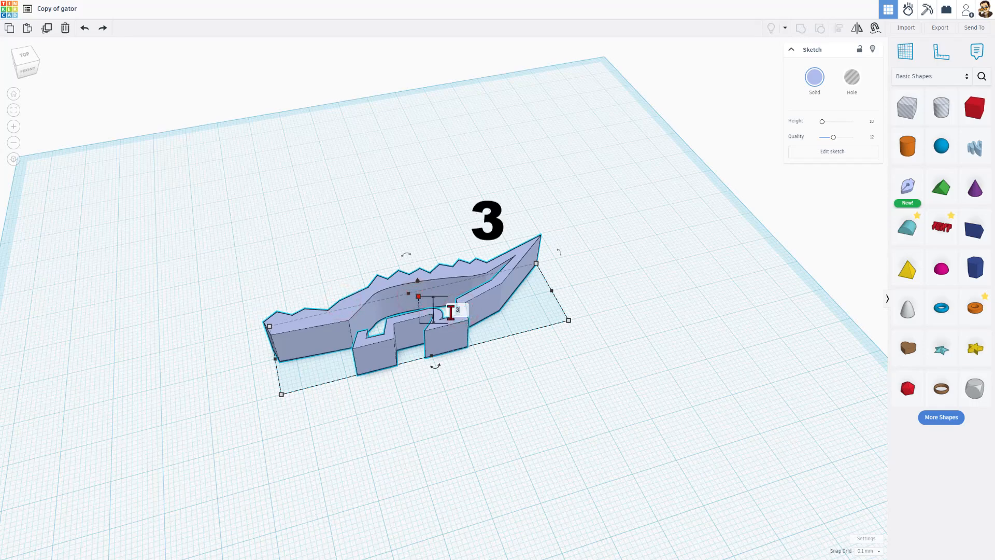
{"action": "key", "text": "Return"}
Select the original blue gator from underneath and nudge it in large increments toward the back of the workplane, clear of the traced gator
{"action": "right_click_drag", "start_coordinate": [437, 332], "coordinate": [378, 306]}
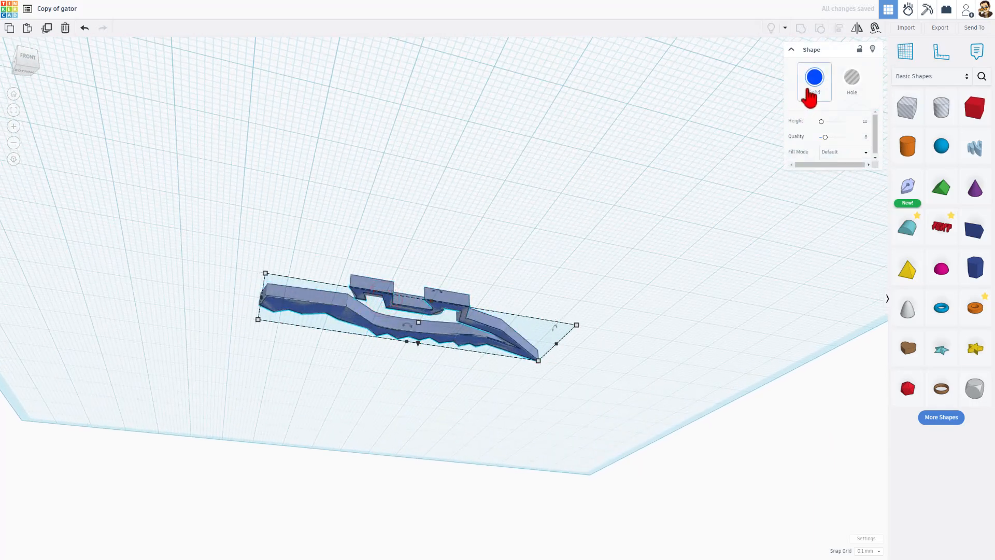
{"action": "right_click_drag", "start_coordinate": [615, 117], "coordinate": [575, 292]}
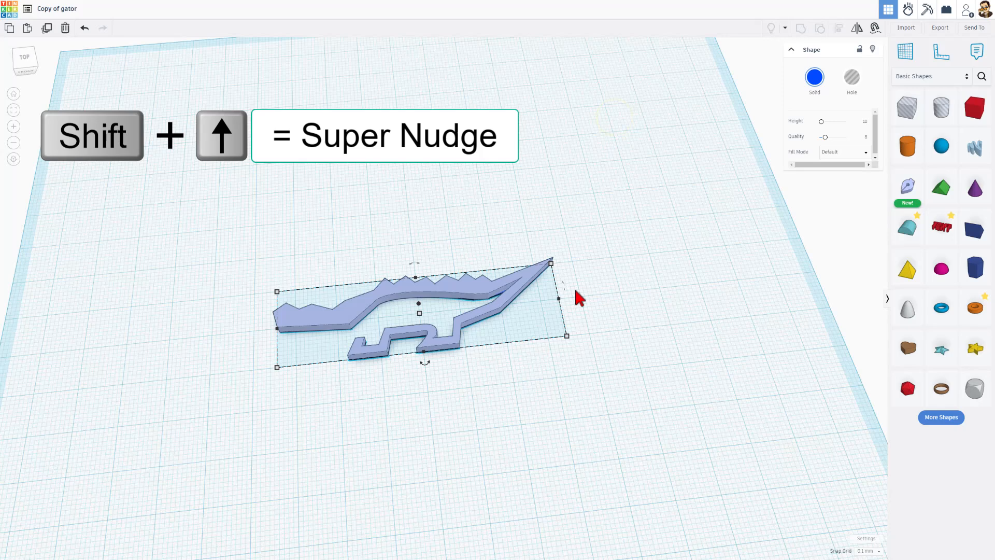
{"action": "key", "text": "ctrl+d"}
{"action": "key", "text": "shift+Up"}
{"action": "key", "text": "shift+Up"}
{"action": "key", "text": "shift+Up"}
{"action": "key", "text": "shift+Up"}
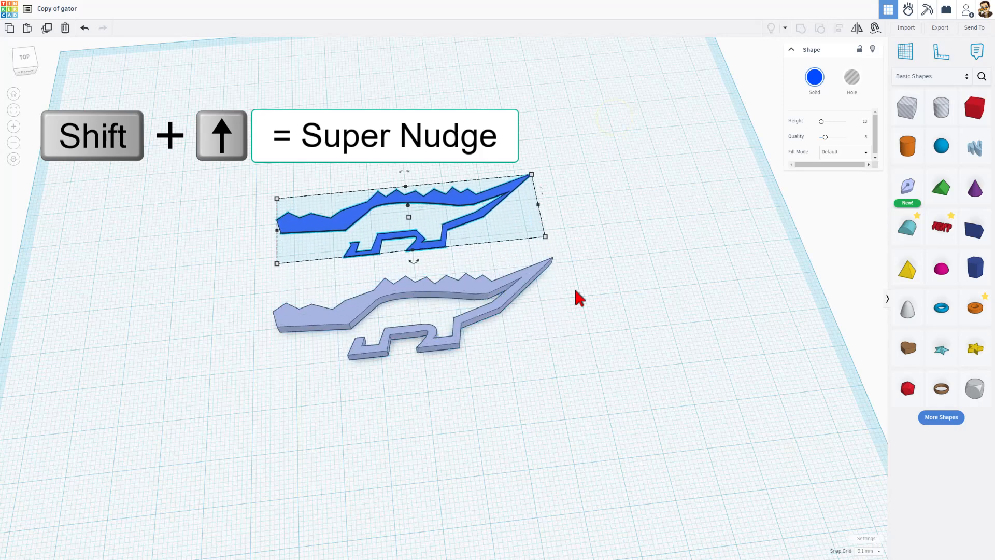
{"action": "key", "text": "shift+Up"}
{"action": "key", "text": "shift+Up"}
{"action": "key", "text": "shift+Up"}
{"action": "key", "text": "shift+Up"}
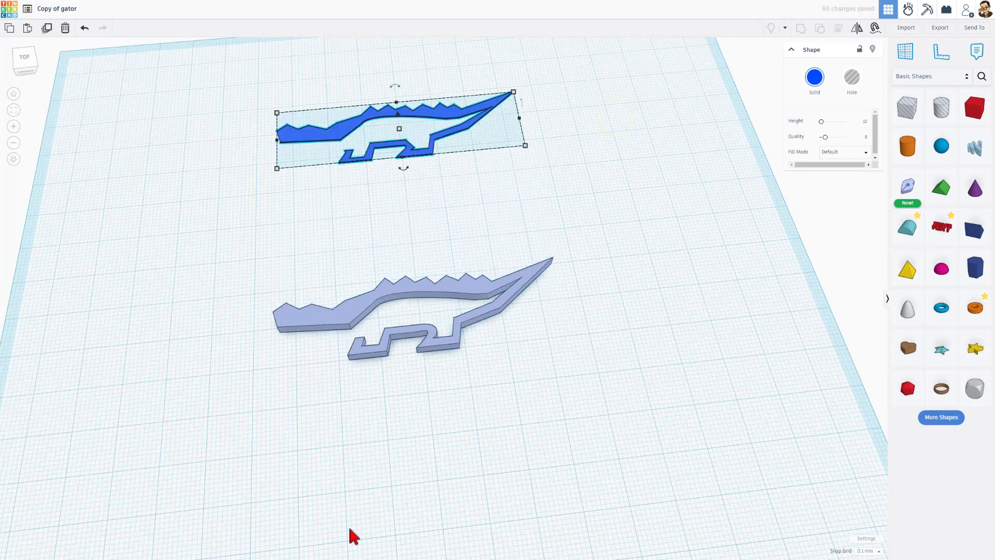
Select the traced gator and place a new workplane on its top face
{"action": "left_click", "coordinate": [348, 323]}
{"action": "mouse_move", "coordinate": [382, 337]}
{"action": "right_mouse_down"}
{"action": "mouse_move", "coordinate": [318, 282]}
{"action": "mouse_move", "coordinate": [371, 295]}
{"action": "mouse_move", "coordinate": [397, 336]}
{"action": "mouse_move", "coordinate": [421, 331]}
{"action": "right_mouse_up"}
{"action": "scroll", "coordinate": [405, 322], "scroll_direction": "up", "scroll_amount": 3}
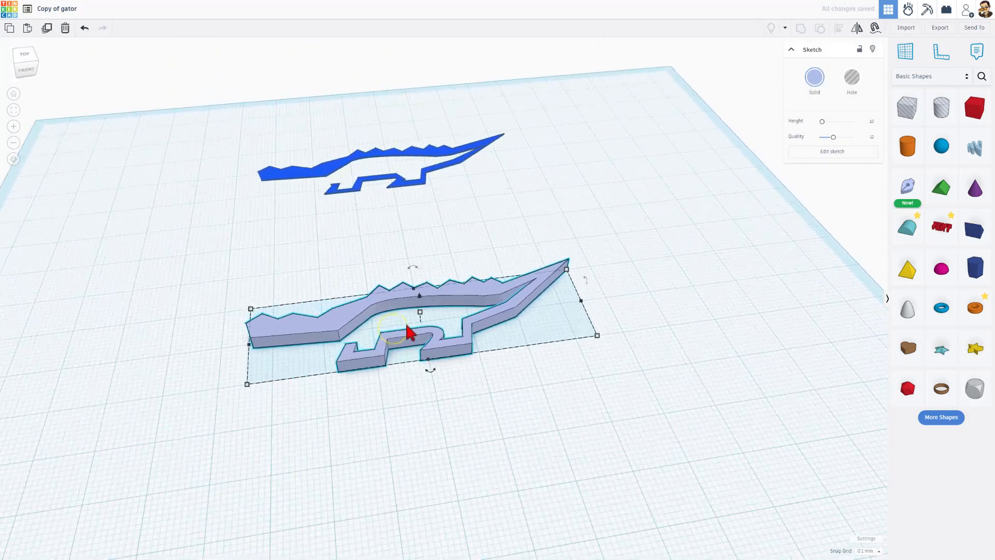
{"action": "left_click", "coordinate": [904, 52]}
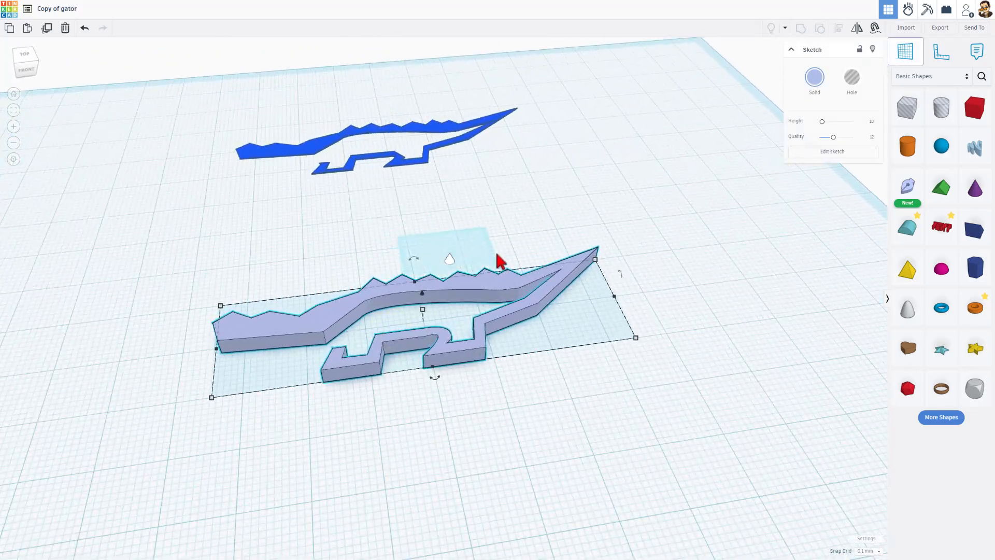
{"action": "left_click", "coordinate": [321, 317]}
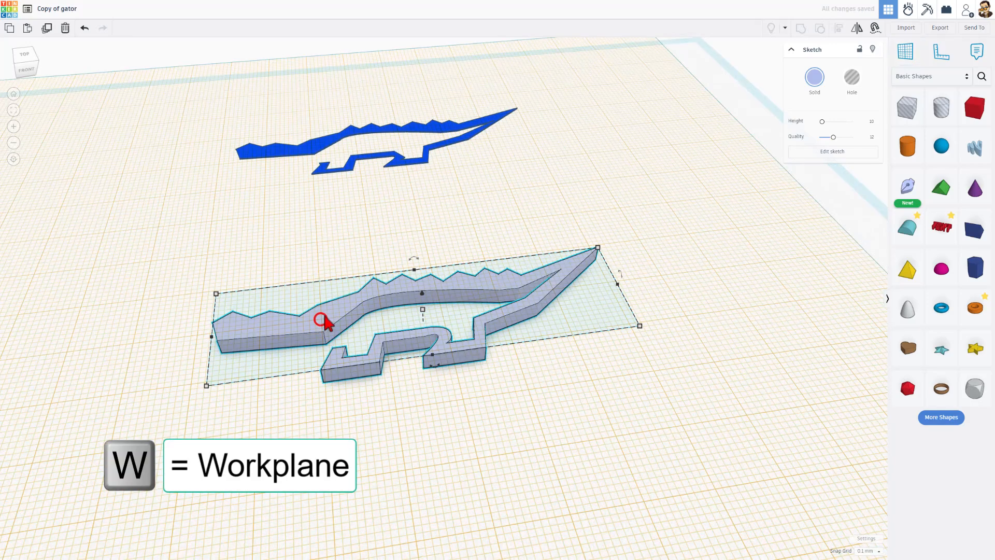
Duplicate the traced gator, drop the copy onto the new workplane on top of it, and color the copy yellow
{"action": "left_click", "coordinate": [296, 312]}
{"action": "key", "text": "ctrl+d"}
{"action": "key", "text": "d"}
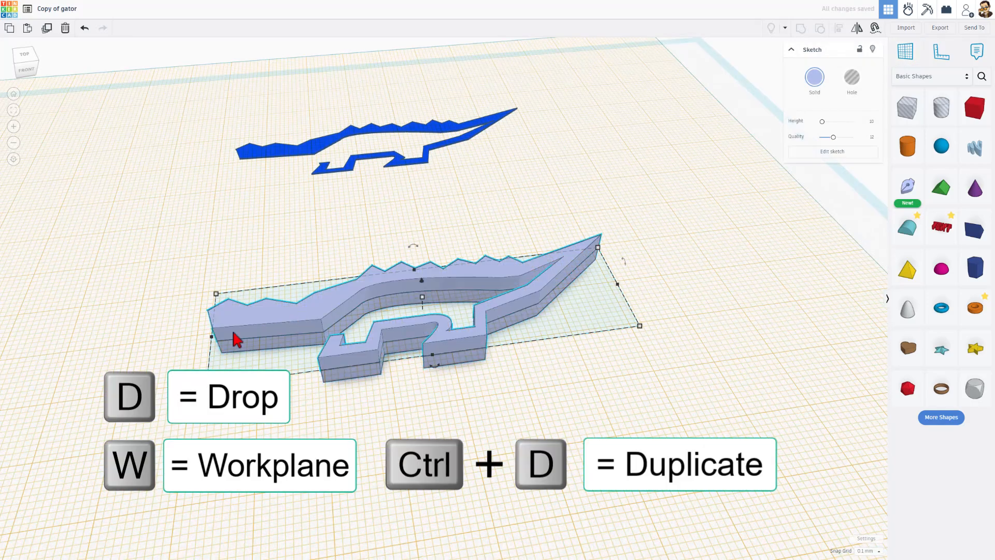
{"action": "left_click", "coordinate": [300, 307]}
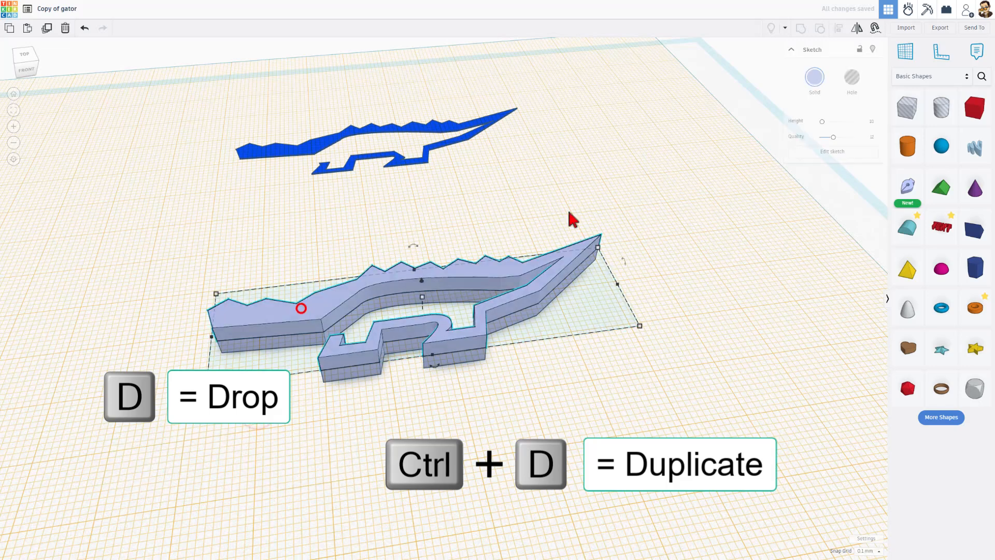
{"action": "left_click", "coordinate": [812, 83]}
{"action": "left_click", "coordinate": [759, 159]}
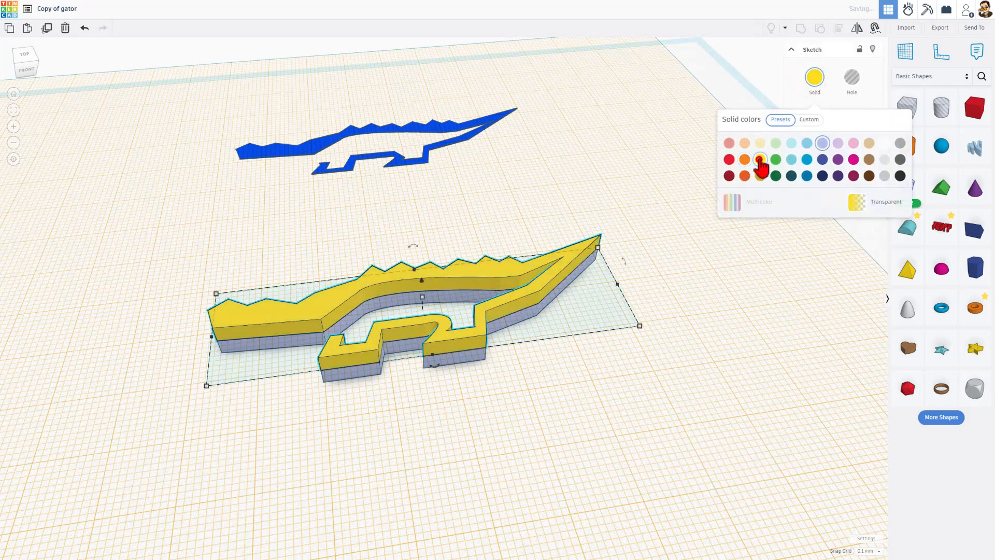
Set the yellow gator layer's height to 2 mm and deselect it
{"action": "left_click", "coordinate": [422, 298]}
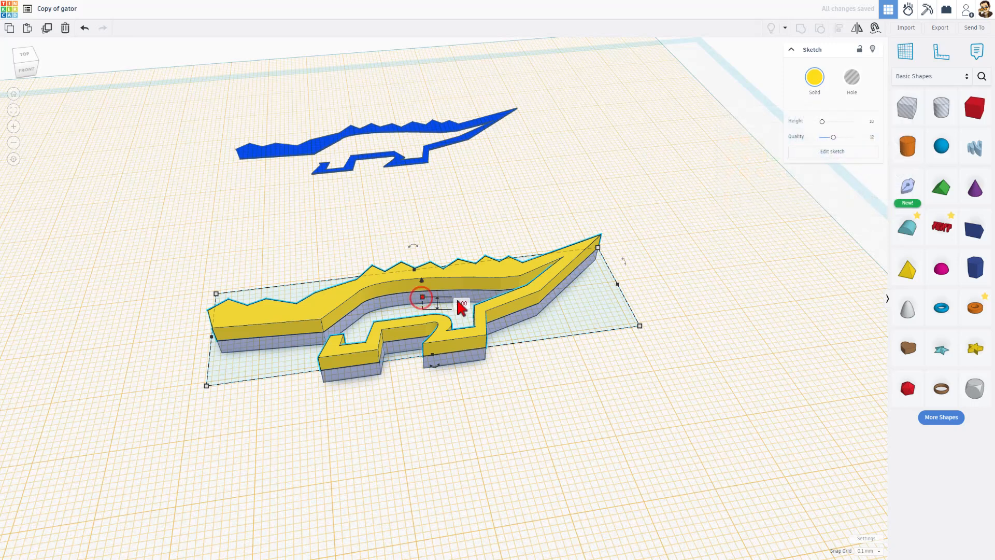
{"action": "left_click", "coordinate": [458, 301]}
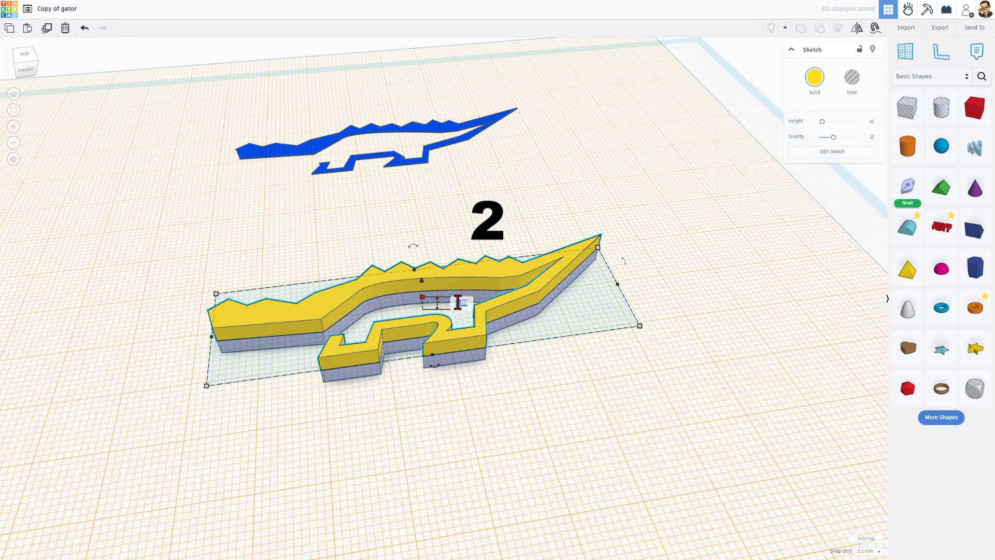
{"action": "type", "text": "2"}
{"action": "key", "text": "Return"}
{"action": "left_click", "coordinate": [425, 261]}
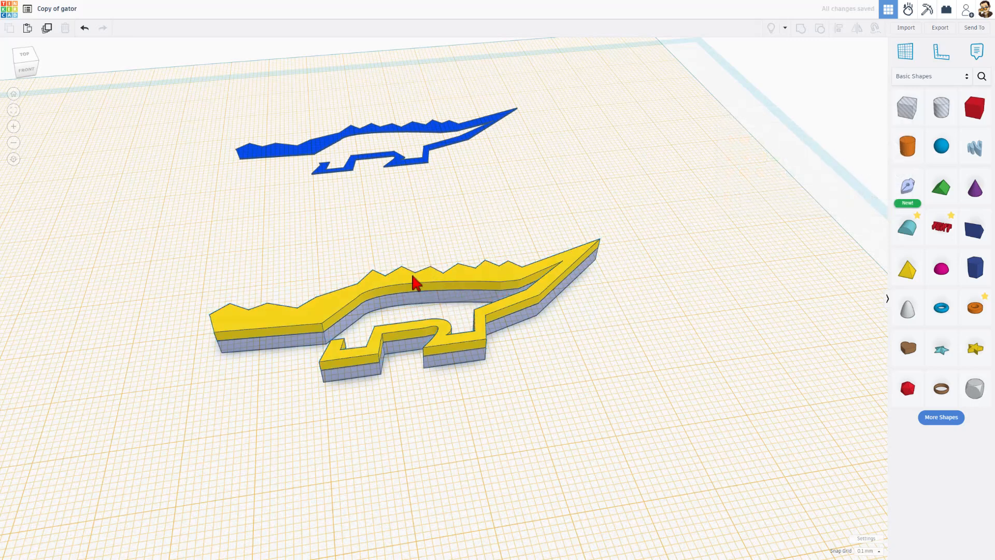
Duplicate the yellow gator layer and raise the copy by two nudges with the snap grid set to 1.0 mm
{"action": "left_click", "coordinate": [411, 277]}
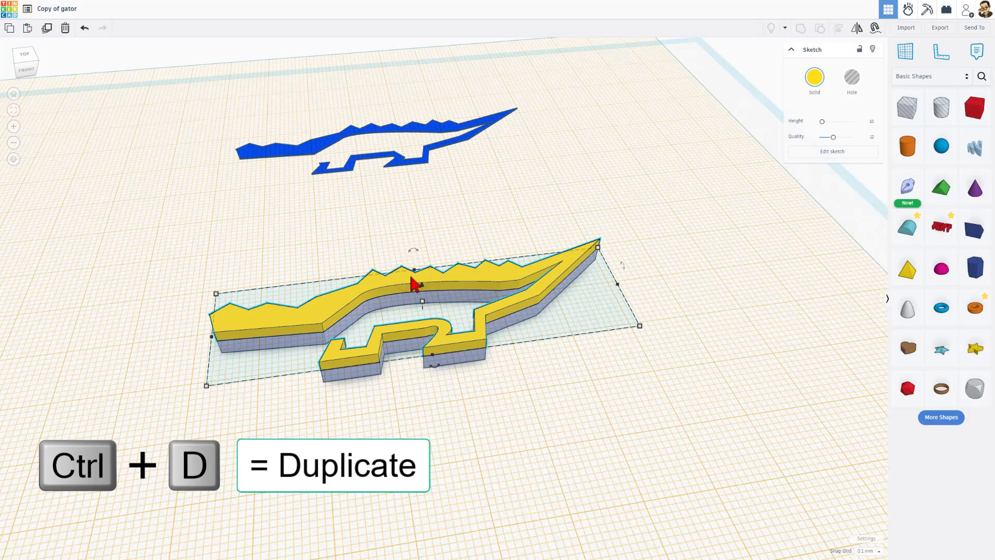
{"action": "key", "text": "ctrl+d"}
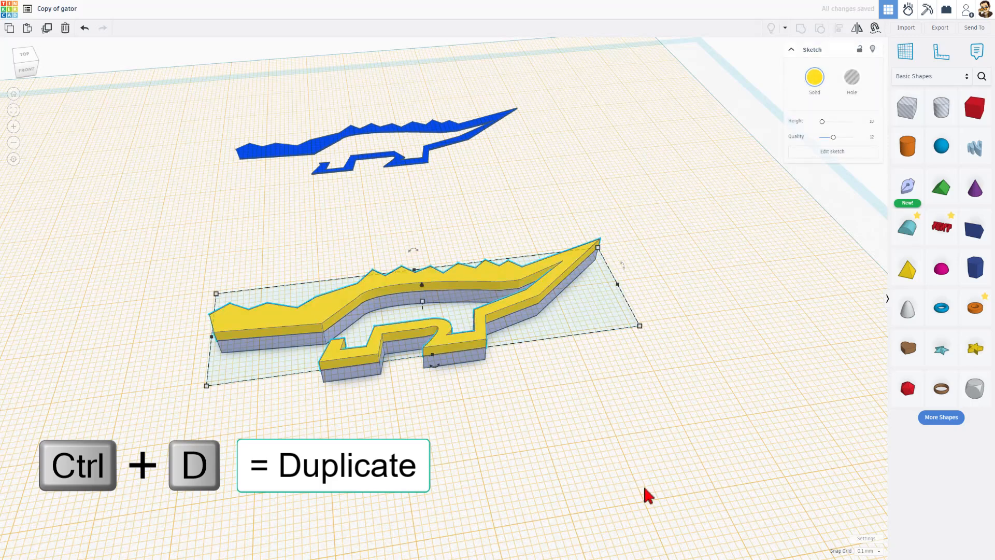
{"action": "left_click", "coordinate": [868, 550]}
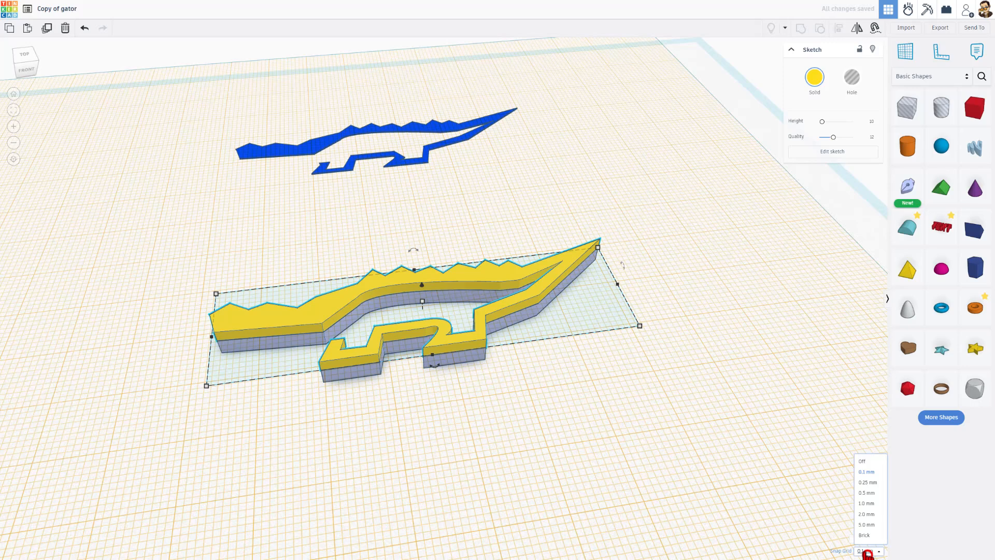
{"action": "left_click", "coordinate": [863, 504]}
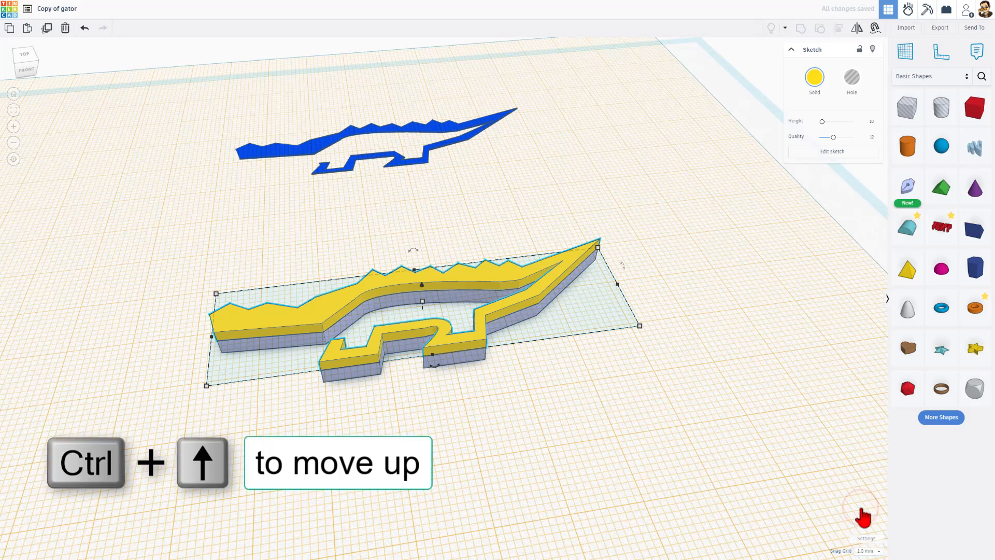
{"action": "key", "text": "ctrl+Up"}
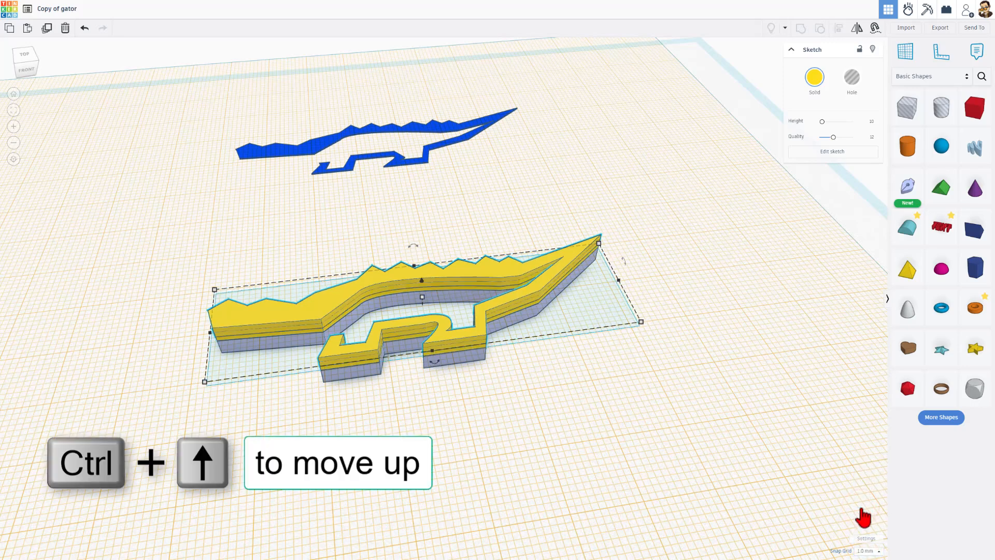
{"action": "key", "text": "ctrl+Up"}
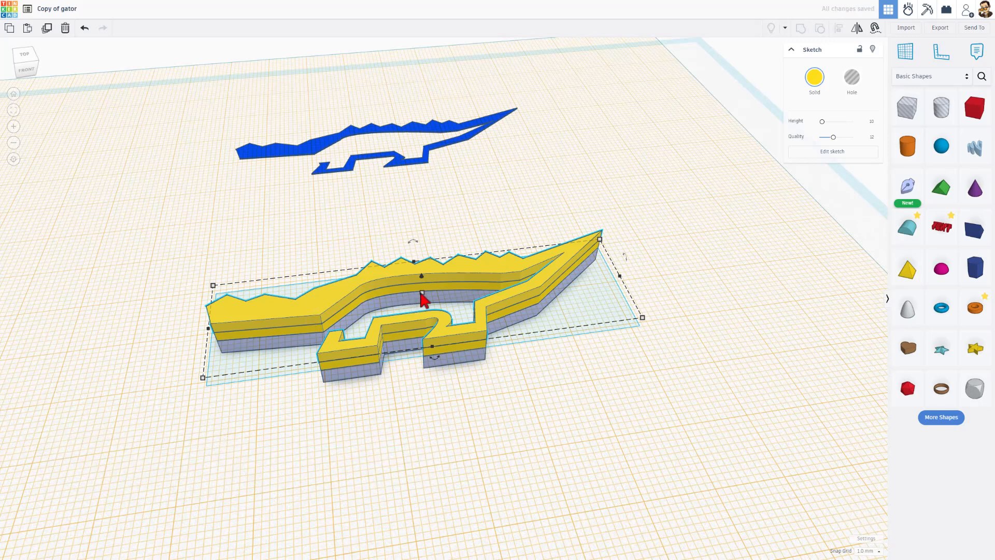
Set the raised gator copy's height to 4 mm and color it red
{"action": "left_click", "coordinate": [463, 296]}
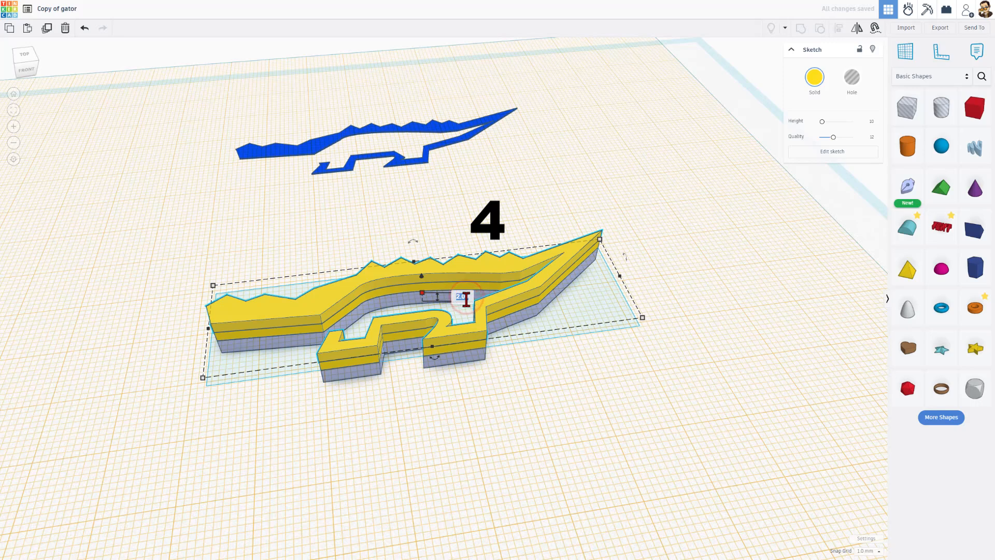
{"action": "type", "text": "4"}
{"action": "key", "text": "Return"}
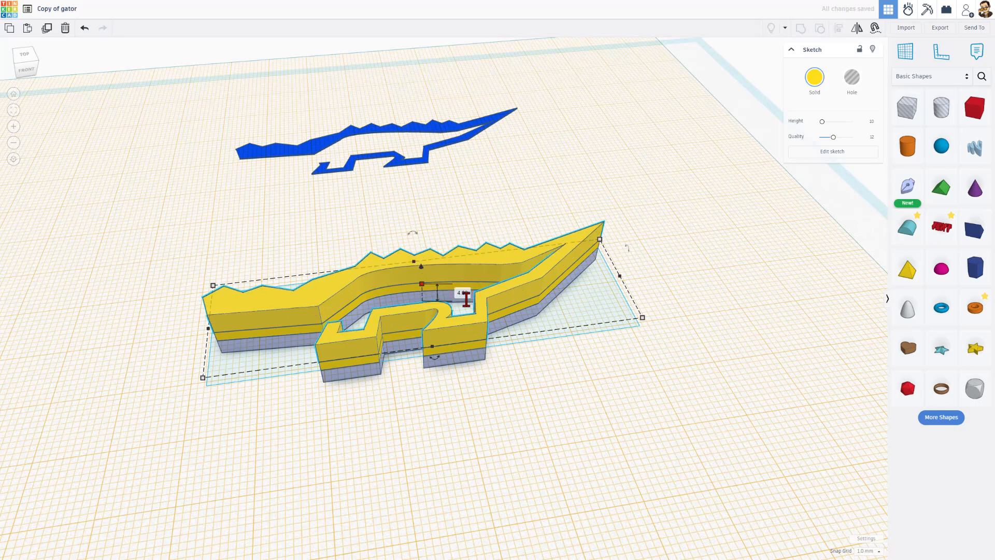
{"action": "left_click", "coordinate": [814, 77]}
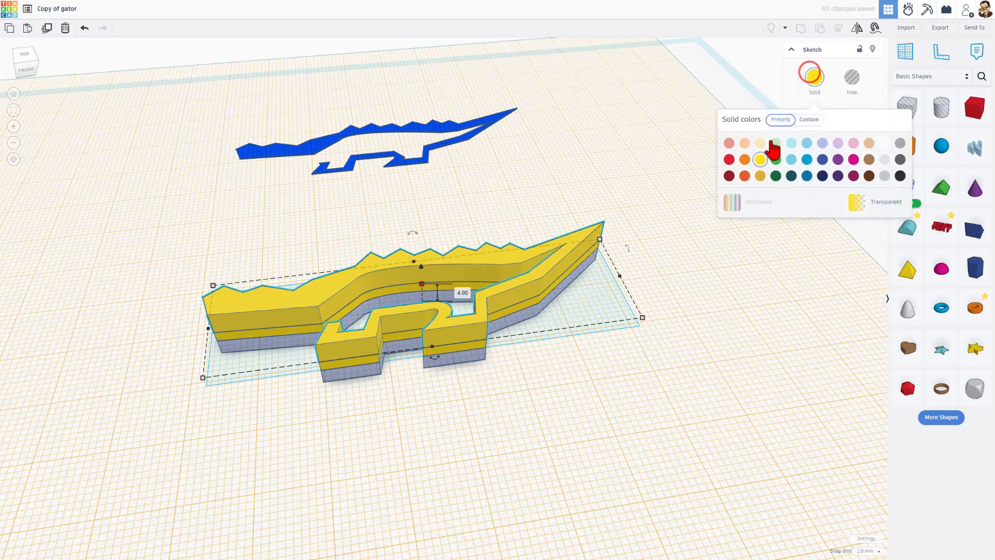
{"action": "left_click", "coordinate": [730, 160]}
{"action": "left_click", "coordinate": [521, 182]}
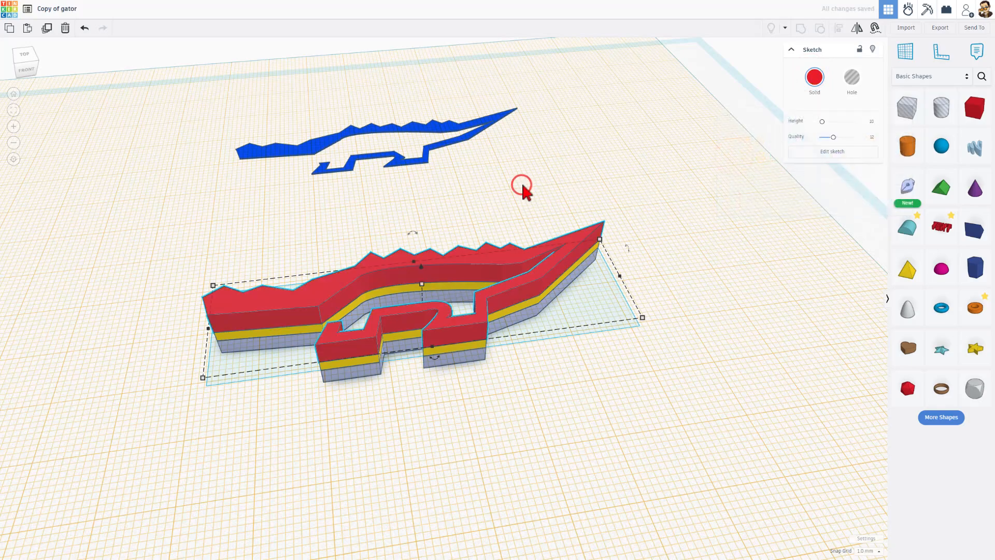
Edit the red gator's sketch, delete all the head points in front of the neck, and finish the sketch
{"action": "right_click_drag", "start_coordinate": [505, 231], "coordinate": [468, 273]}
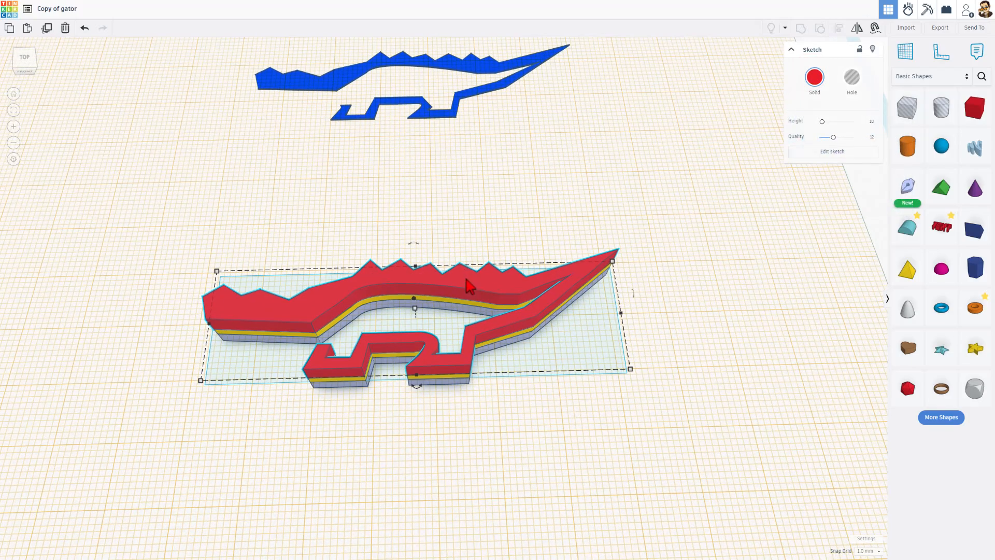
{"action": "double_click", "coordinate": [468, 284]}
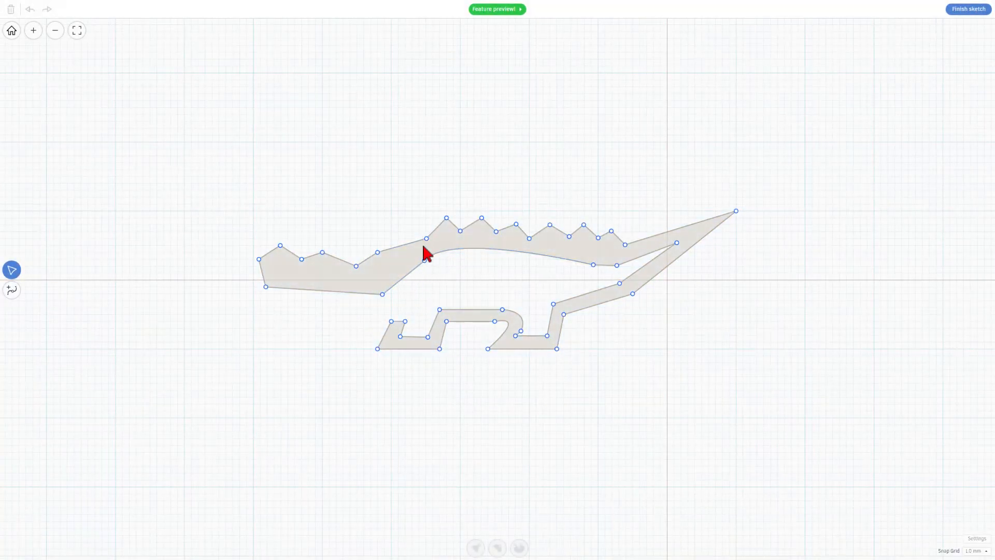
{"action": "mouse_move", "coordinate": [229, 225]}
{"action": "left_mouse_down"}
{"action": "mouse_move", "coordinate": [259, 263]}
{"action": "mouse_move", "coordinate": [358, 307]}
{"action": "mouse_move", "coordinate": [402, 307]}
{"action": "left_mouse_up"}
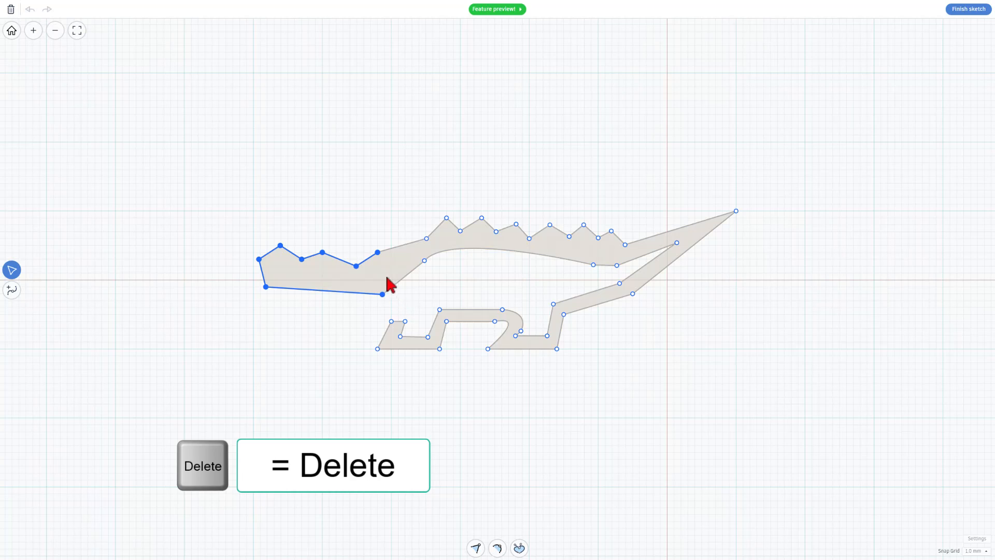
{"action": "key", "text": "Delete"}
{"action": "left_click", "coordinate": [425, 260]}
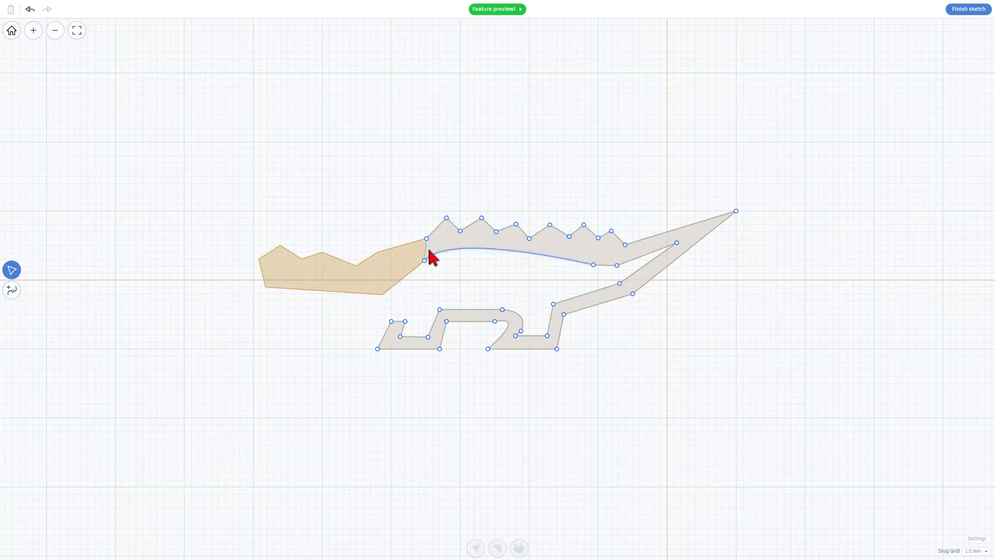
{"action": "scroll", "coordinate": [430, 259], "scroll_direction": "up", "scroll_amount": 2}
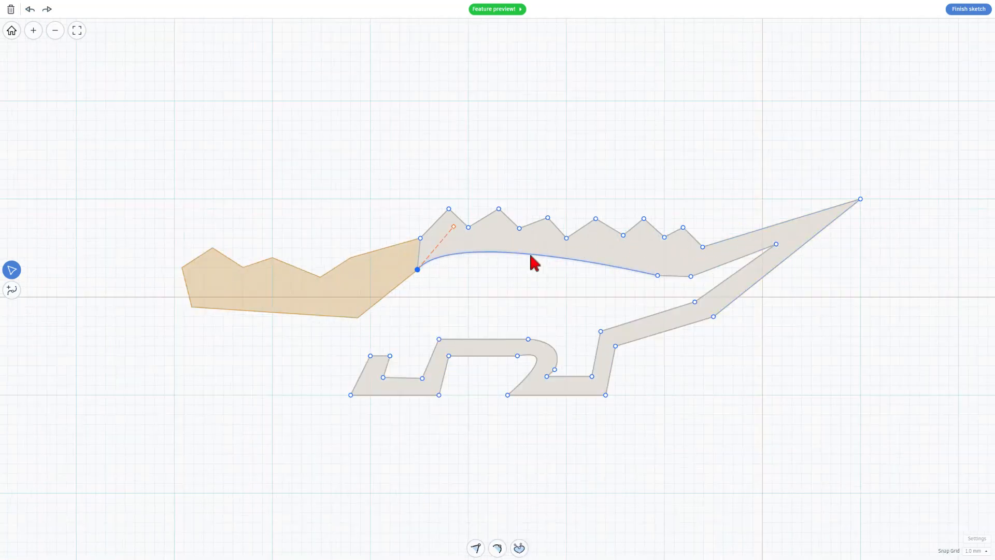
{"action": "left_click", "coordinate": [961, 10]}
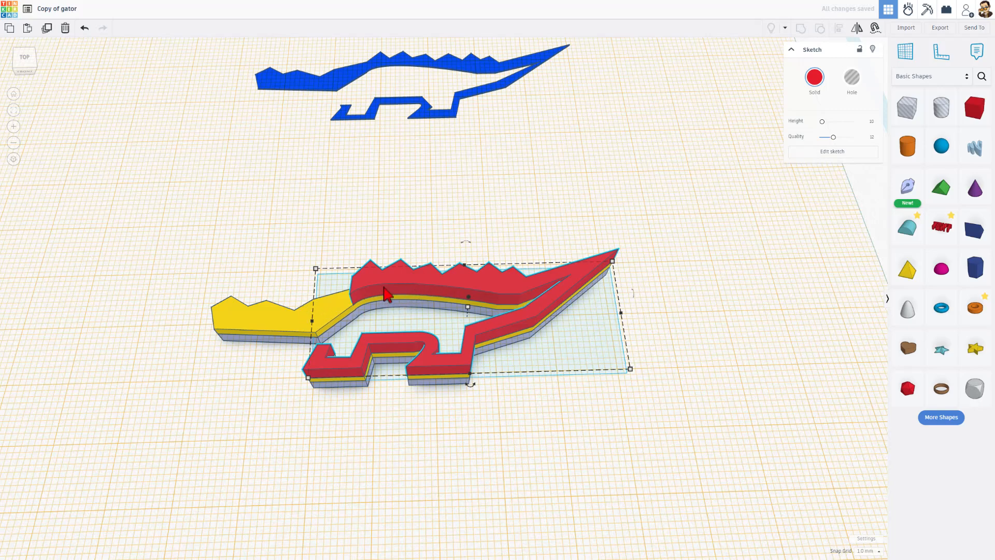
Hide the red gator body so the yellow layer beneath is accessible
{"action": "right_click_drag", "start_coordinate": [456, 263], "coordinate": [435, 331]}
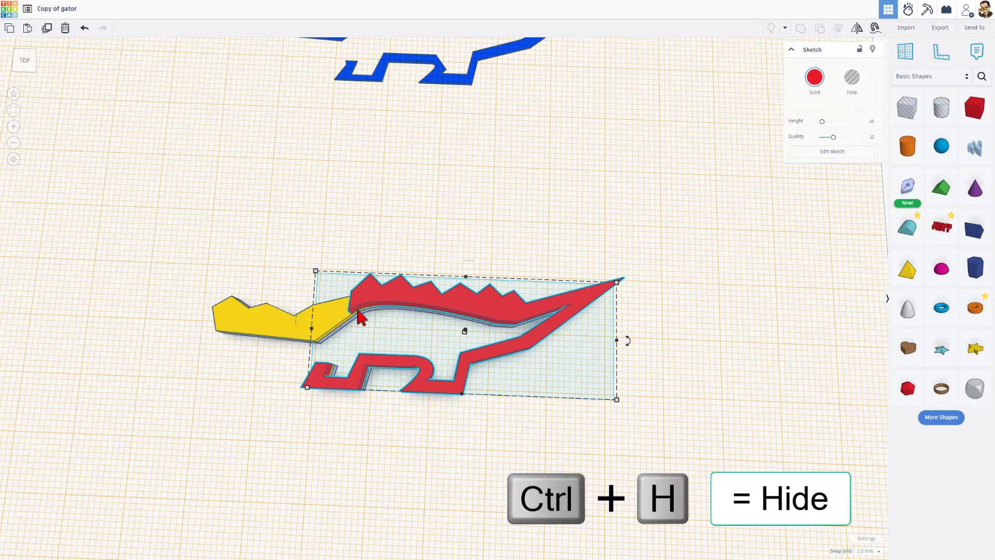
{"action": "right_click_drag", "start_coordinate": [453, 285], "coordinate": [435, 270]}
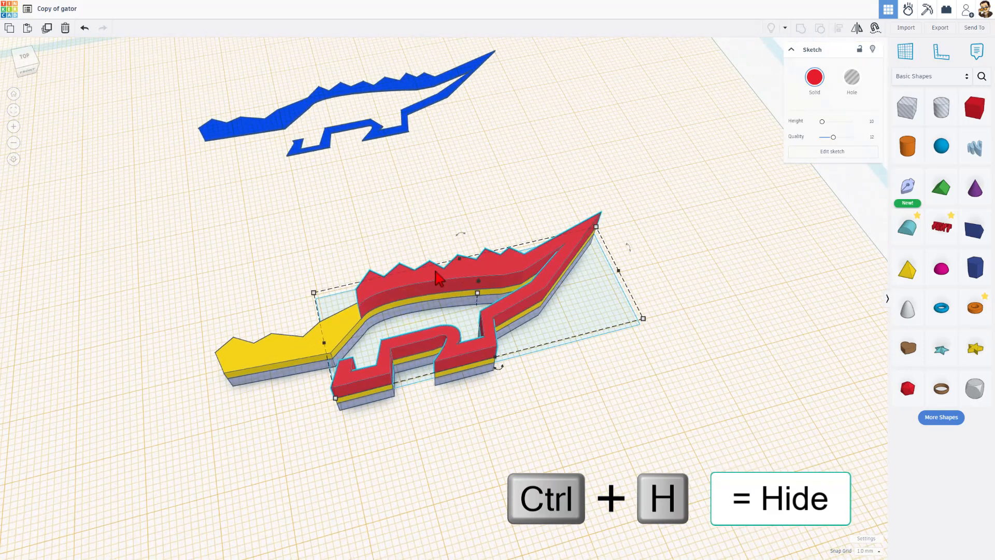
{"action": "left_click", "coordinate": [872, 49]}
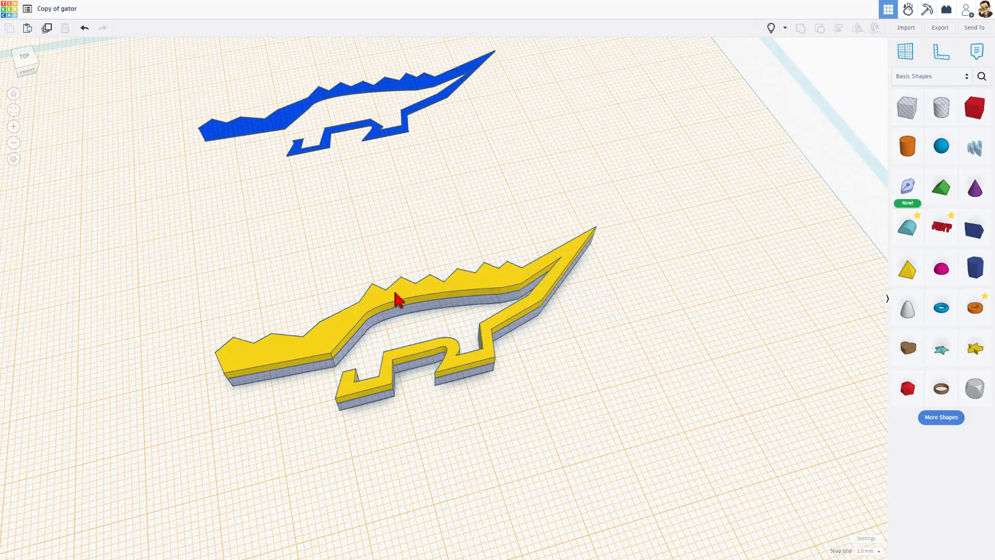
Duplicate the yellow gator layer and move the copy two large nudges toward the back of the workplane
{"action": "left_click", "coordinate": [415, 295]}
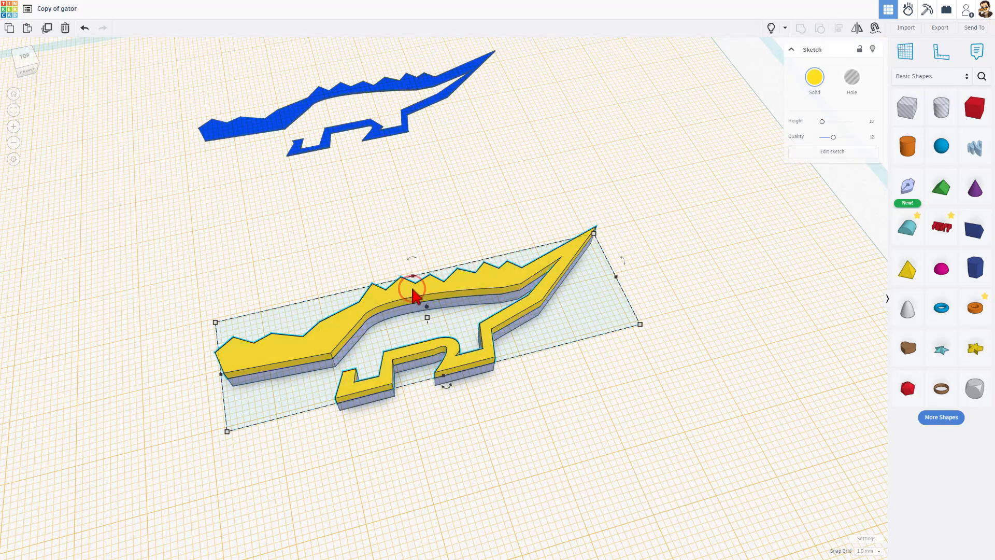
{"action": "key", "text": "ctrl+d"}
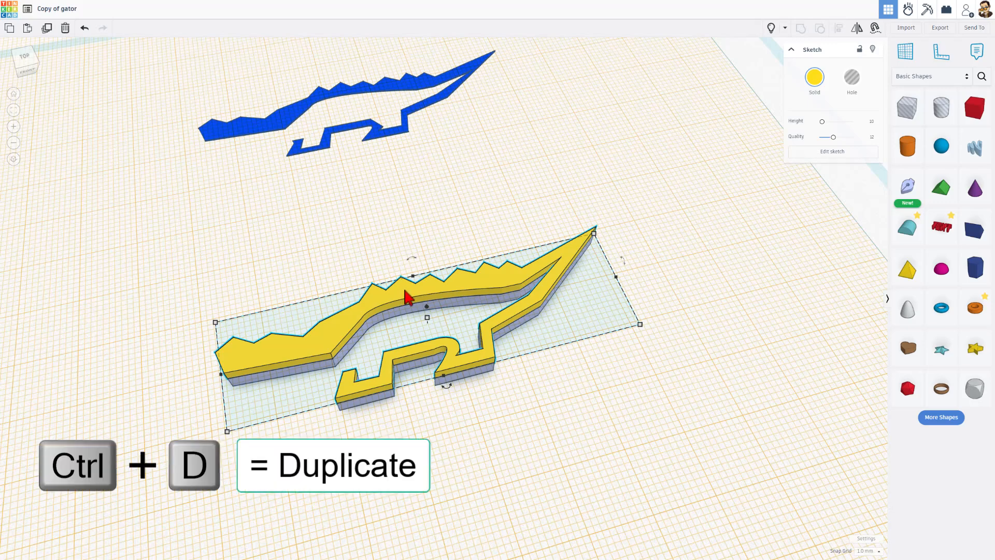
{"action": "left_click", "coordinate": [405, 295]}
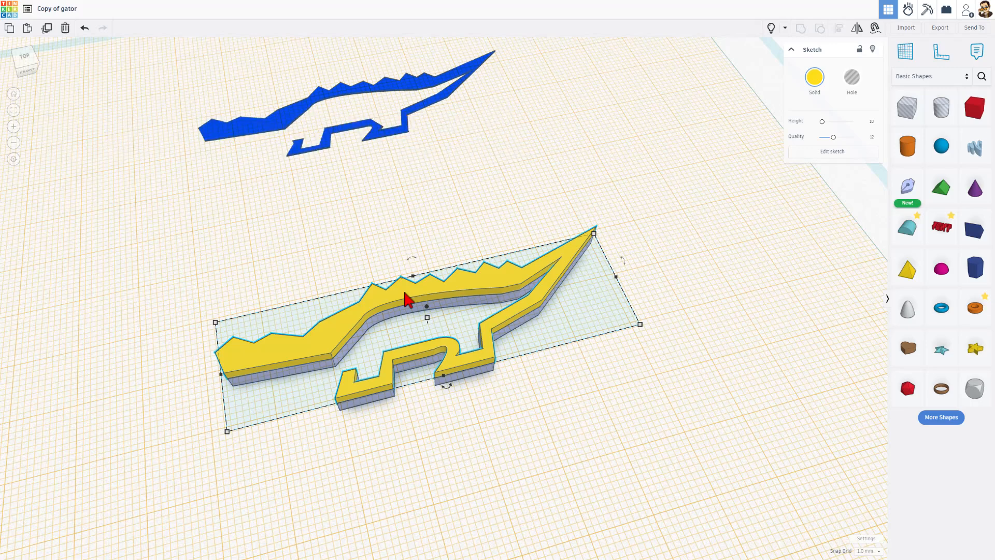
{"action": "key", "text": "shift+Up"}
{"action": "key", "text": "shift+Up"}
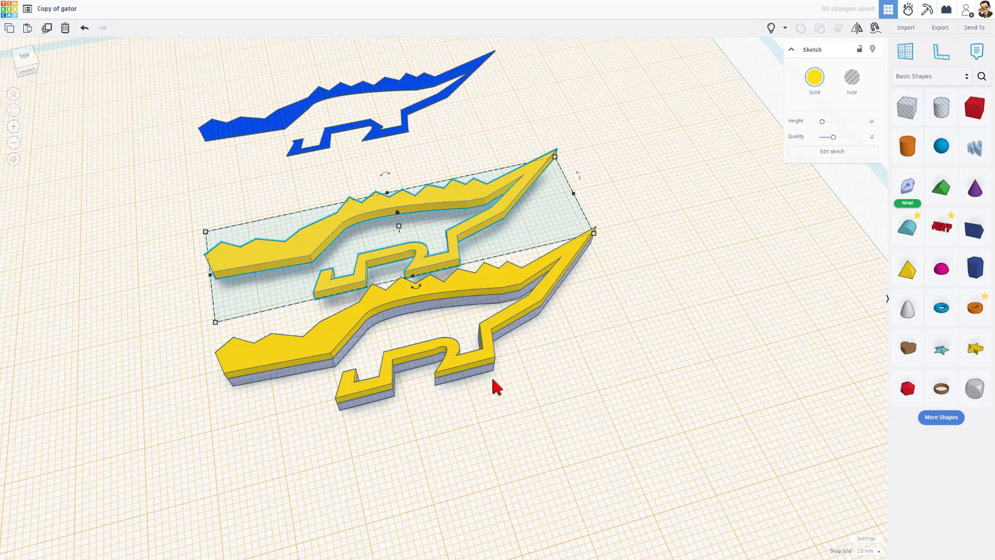
Edit the front yellow gator's sketch, delete all its head points in front of the neck, and finish the sketch
{"action": "right_click_drag", "start_coordinate": [532, 279], "coordinate": [520, 286]}
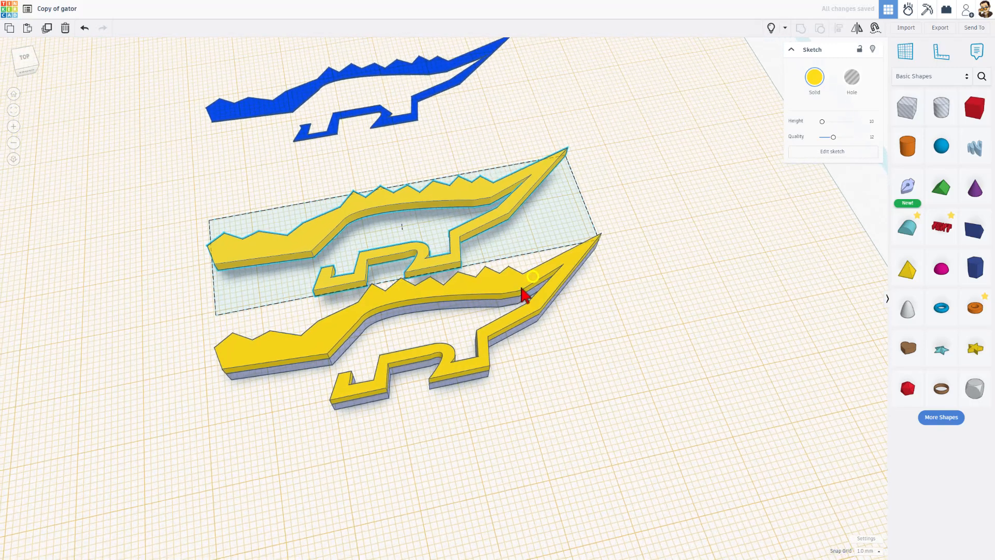
{"action": "left_click", "coordinate": [390, 300]}
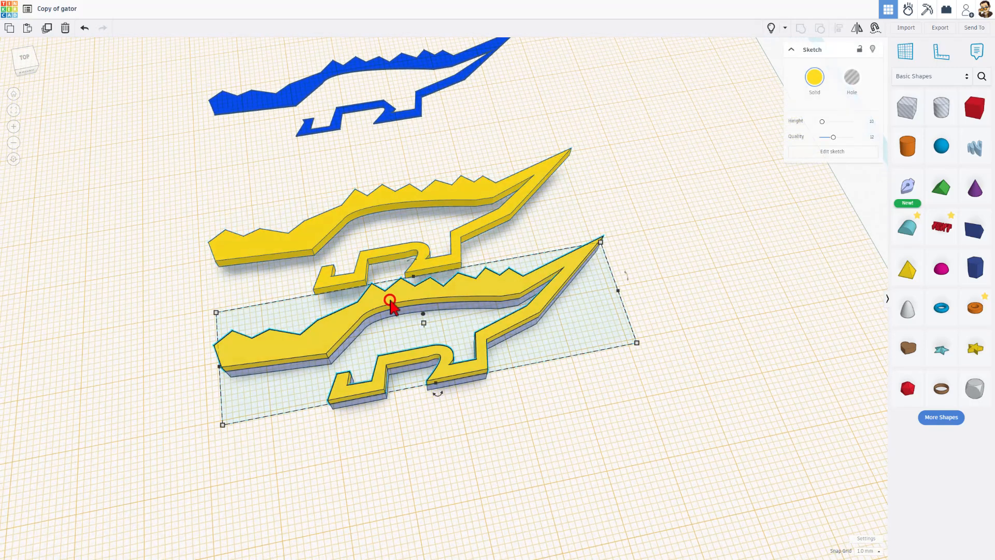
{"action": "double_click", "coordinate": [390, 300]}
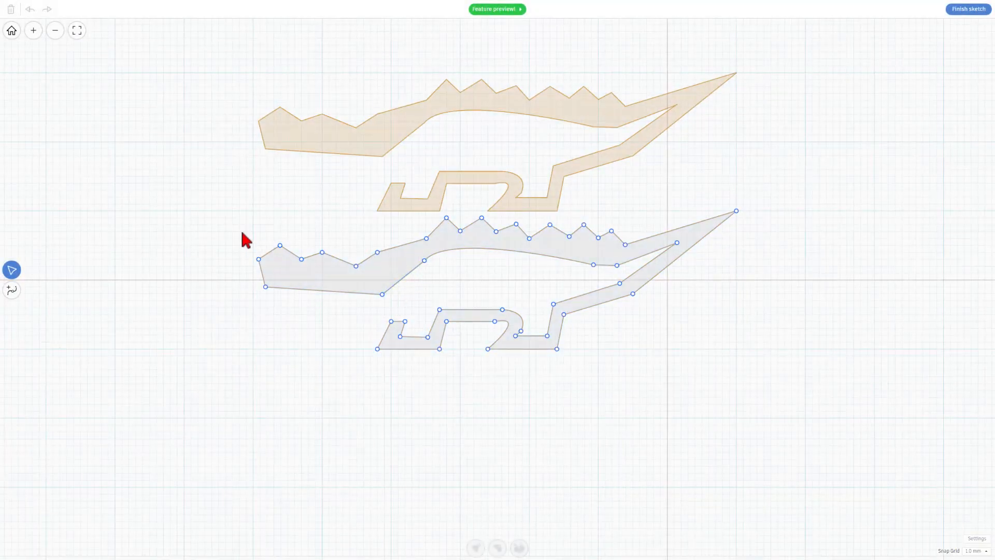
{"action": "left_click_drag", "start_coordinate": [241, 232], "coordinate": [394, 309]}
{"action": "key", "text": "Delete"}
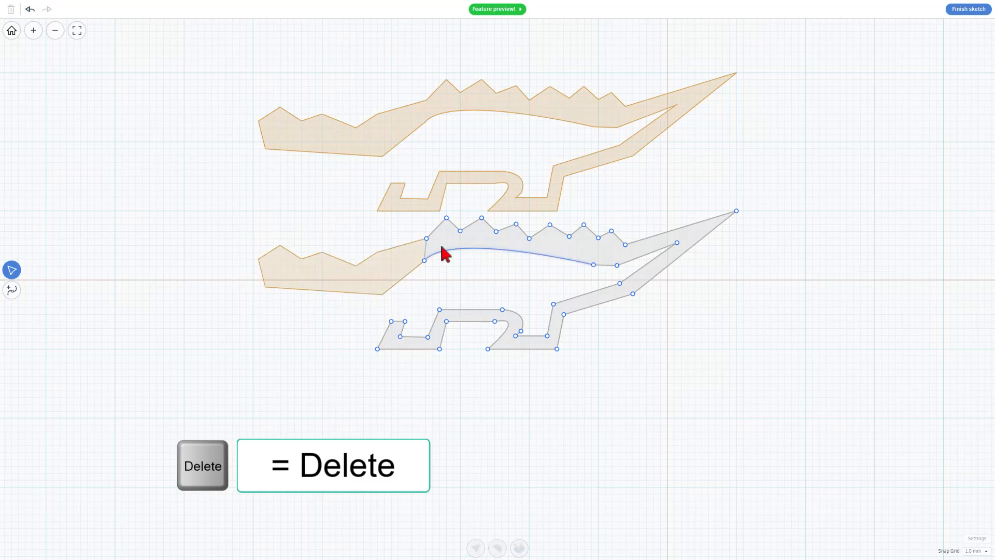
{"action": "left_click", "coordinate": [958, 9]}
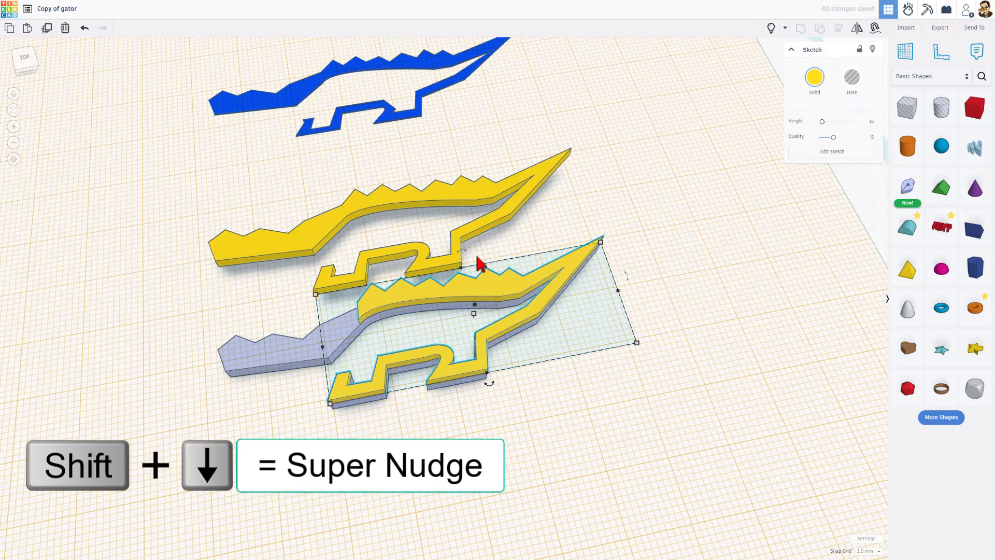
Move the full yellow gator two large nudges toward the front so it sits over the trimmed yellow body
{"action": "left_click", "coordinate": [521, 193]}
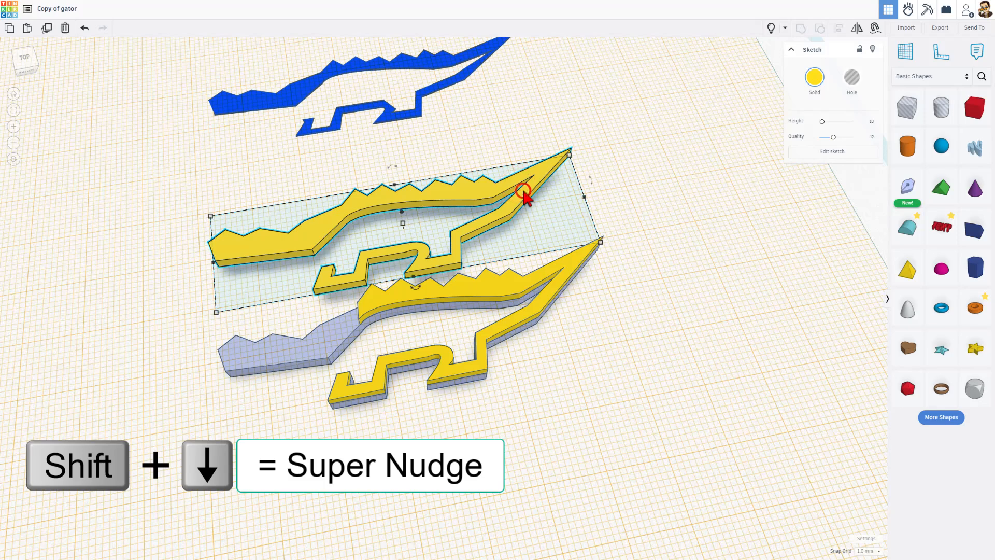
{"action": "key", "text": "shift+Down"}
{"action": "key", "text": "shift+Down"}
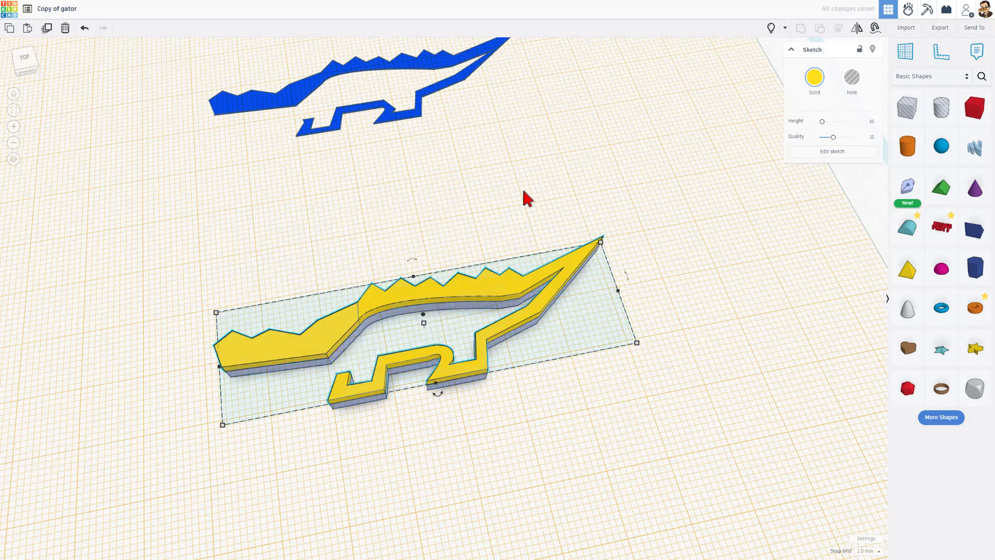
Check with the Align tool that the stacked yellow and lavender gator layers line up
{"action": "left_click", "coordinate": [258, 468]}
{"action": "left_click_drag", "start_coordinate": [168, 309], "coordinate": [428, 456]}
{"action": "key", "text": "l"}
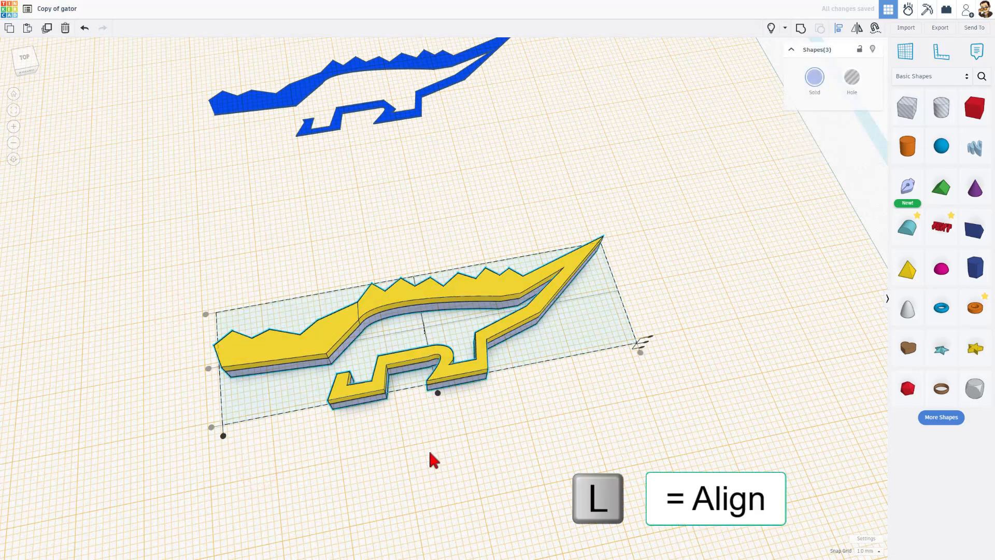
{"action": "left_click", "coordinate": [319, 362]}
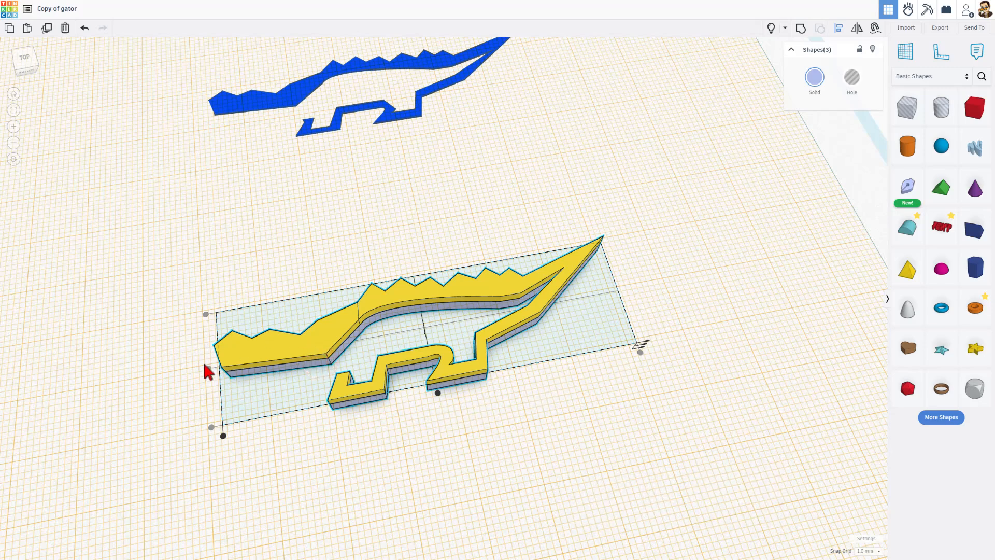
{"action": "left_click", "coordinate": [289, 456]}
Edit the full yellow gator's sketch and delete the body, tail and leg points behind the neck, except those at the front foot's tip
{"action": "left_click", "coordinate": [301, 354]}
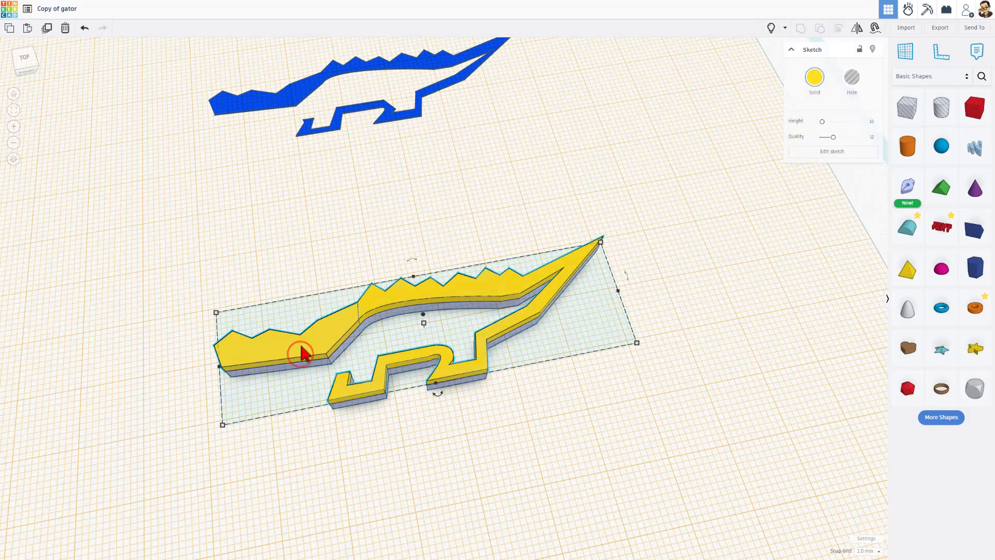
{"action": "double_click", "coordinate": [311, 347]}
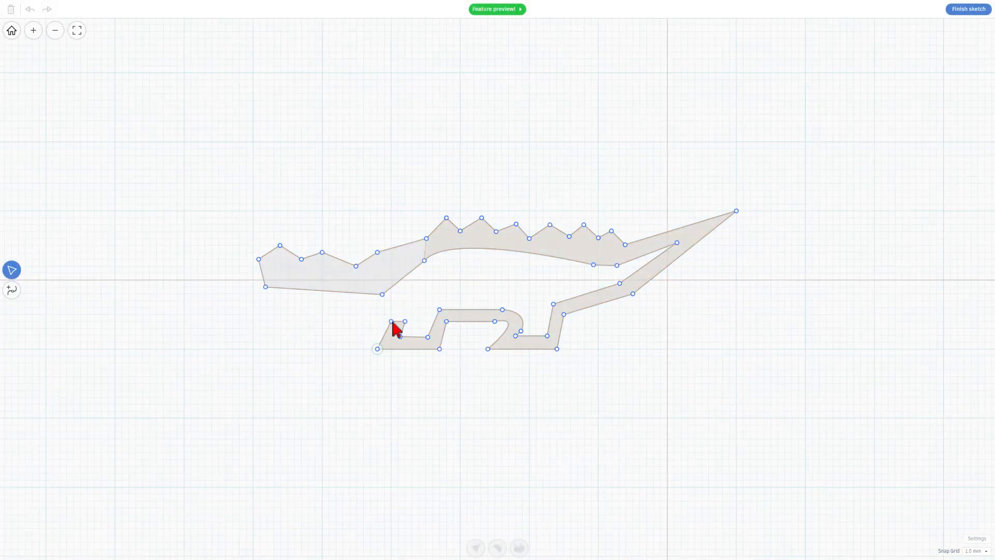
{"action": "mouse_move", "coordinate": [412, 191]}
{"action": "left_mouse_down"}
{"action": "mouse_move", "coordinate": [459, 333]}
{"action": "mouse_move", "coordinate": [689, 406]}
{"action": "mouse_move", "coordinate": [782, 407]}
{"action": "left_mouse_up"}
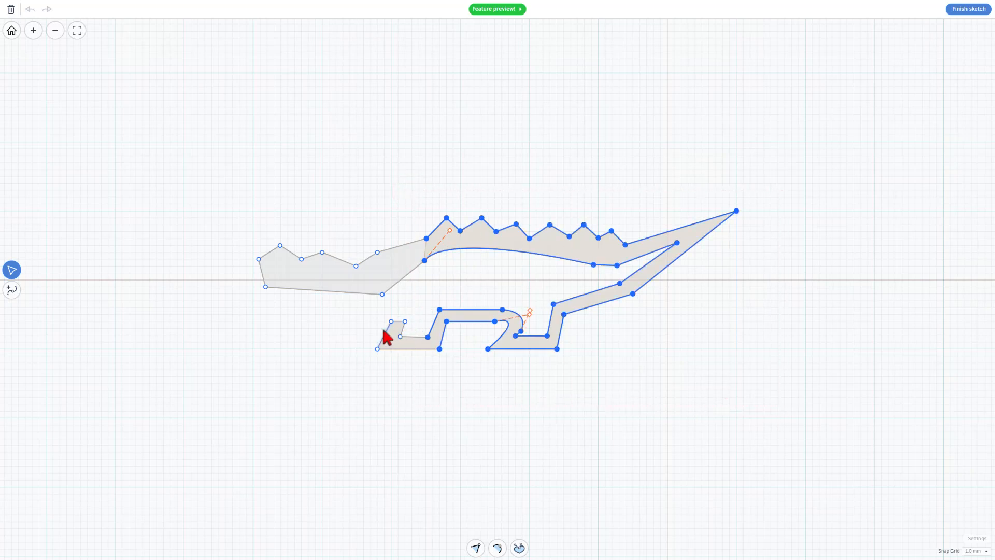
{"action": "key", "text": "Delete"}
{"action": "key", "text": "Delete"}
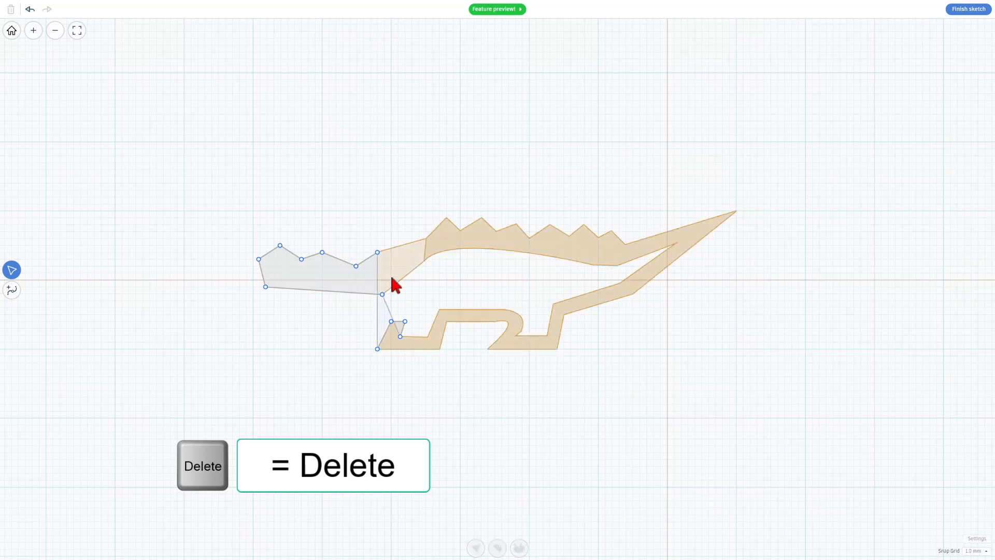
Move the lowest leftover foot point up to the back of the head, delete the other three foot points, and finish the sketch
{"action": "left_click_drag", "start_coordinate": [377, 348], "coordinate": [384, 266]}
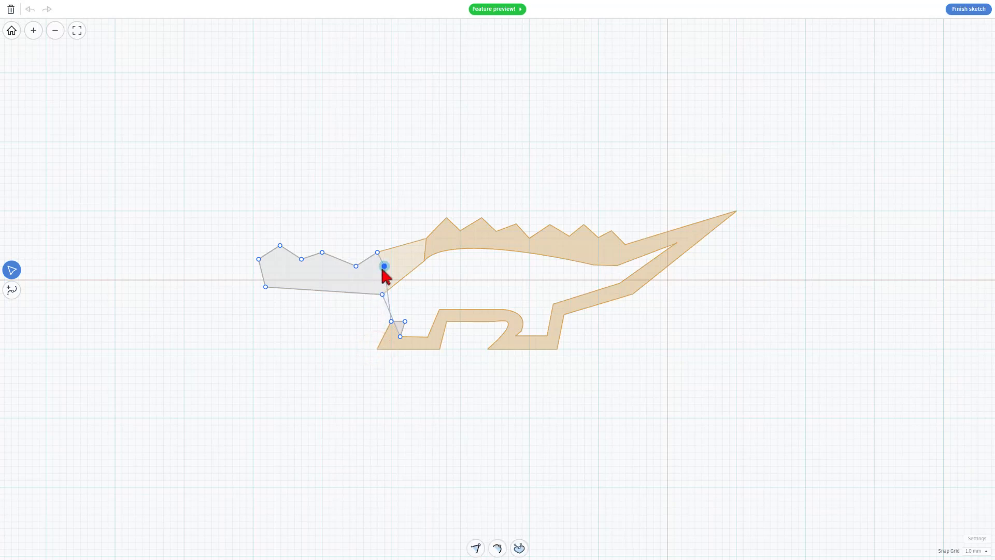
{"action": "left_click", "coordinate": [391, 322]}
{"action": "left_click", "coordinate": [12, 289]}
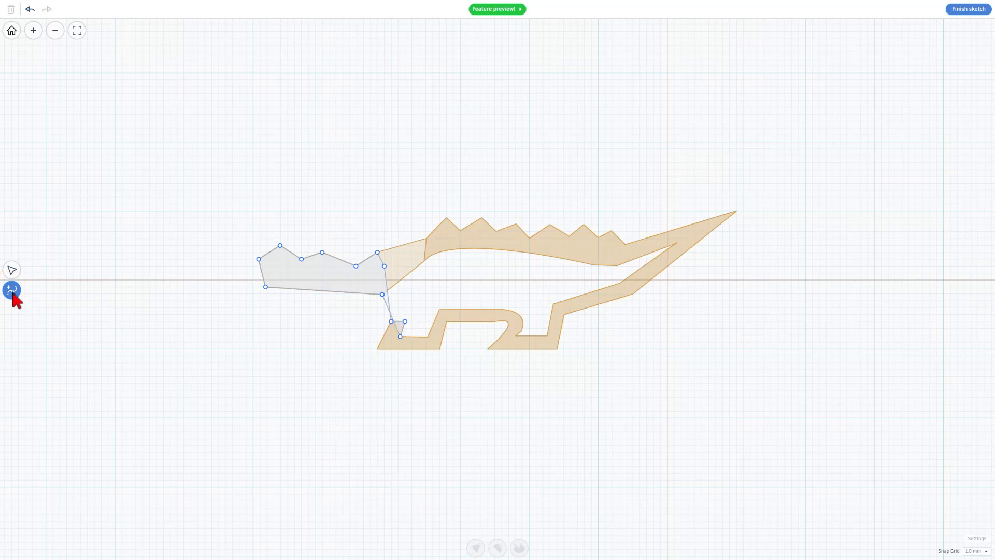
{"action": "left_click_drag", "start_coordinate": [389, 322], "coordinate": [403, 326]}
{"action": "left_click", "coordinate": [402, 321]}
{"action": "left_click", "coordinate": [400, 335]}
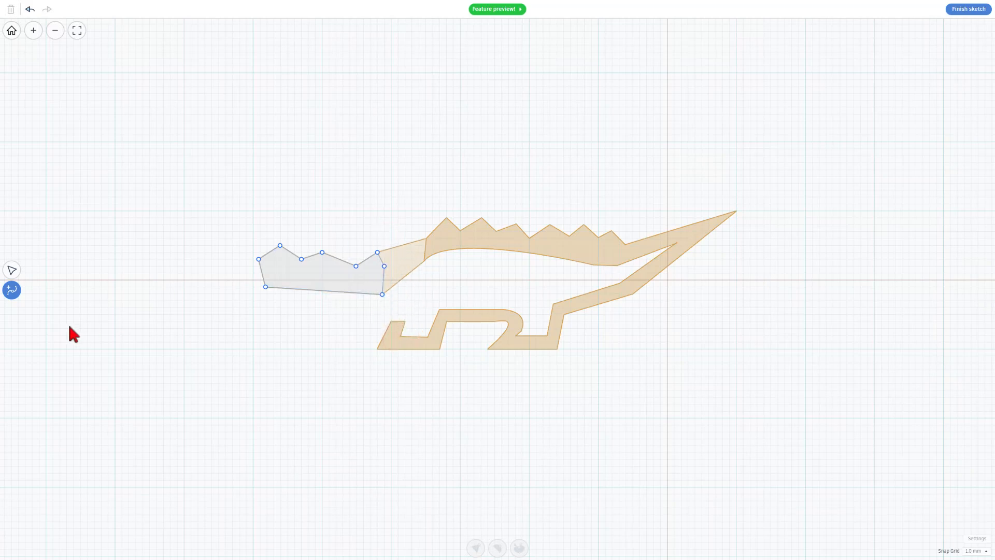
{"action": "left_click", "coordinate": [967, 9]}
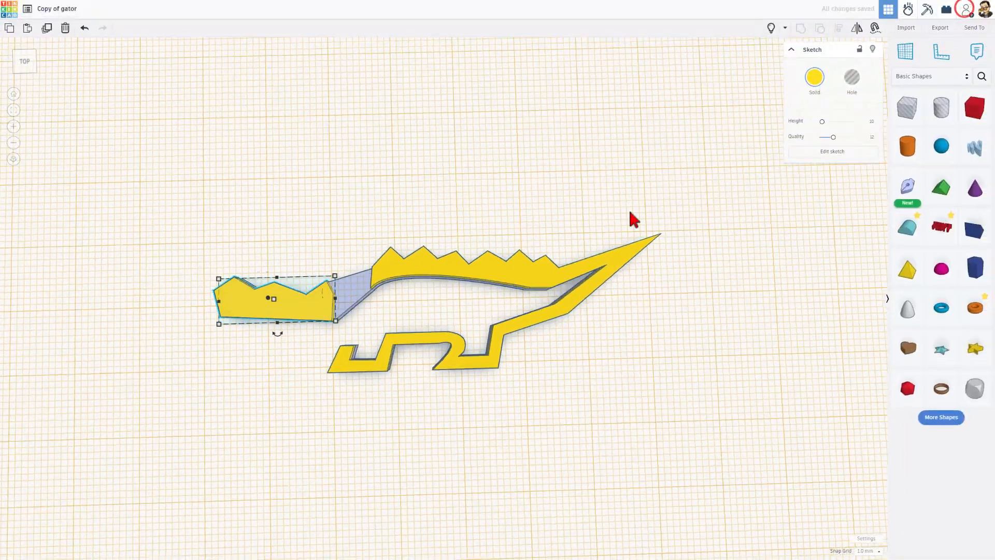
Show all hidden shapes so the red gator body is back on the stack
{"action": "mouse_move", "coordinate": [382, 344]}
{"action": "right_mouse_down"}
{"action": "mouse_move", "coordinate": [482, 311]}
{"action": "mouse_move", "coordinate": [406, 318]}
{"action": "mouse_move", "coordinate": [363, 336]}
{"action": "right_mouse_up"}
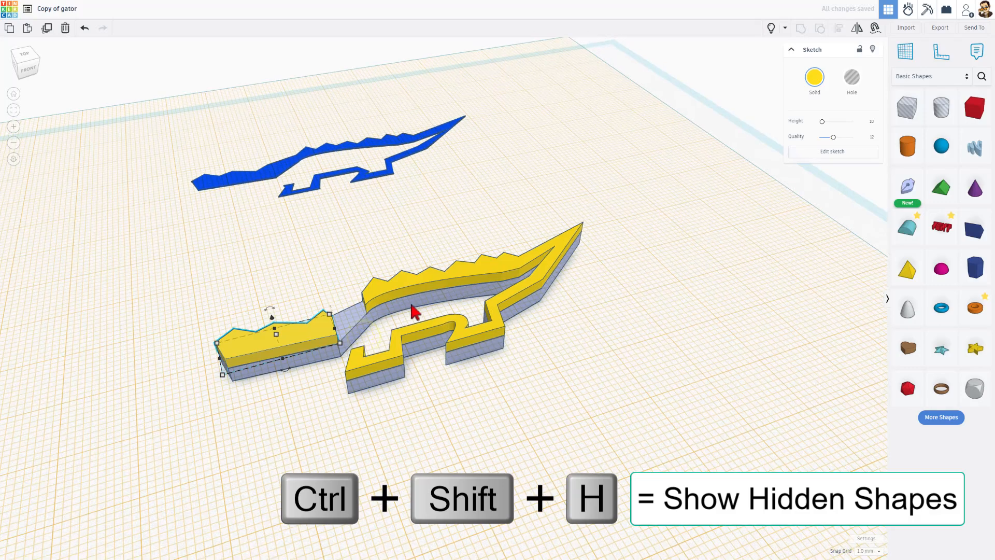
{"action": "left_click", "coordinate": [772, 29]}
{"action": "right_click_drag", "start_coordinate": [409, 351], "coordinate": [451, 368]}
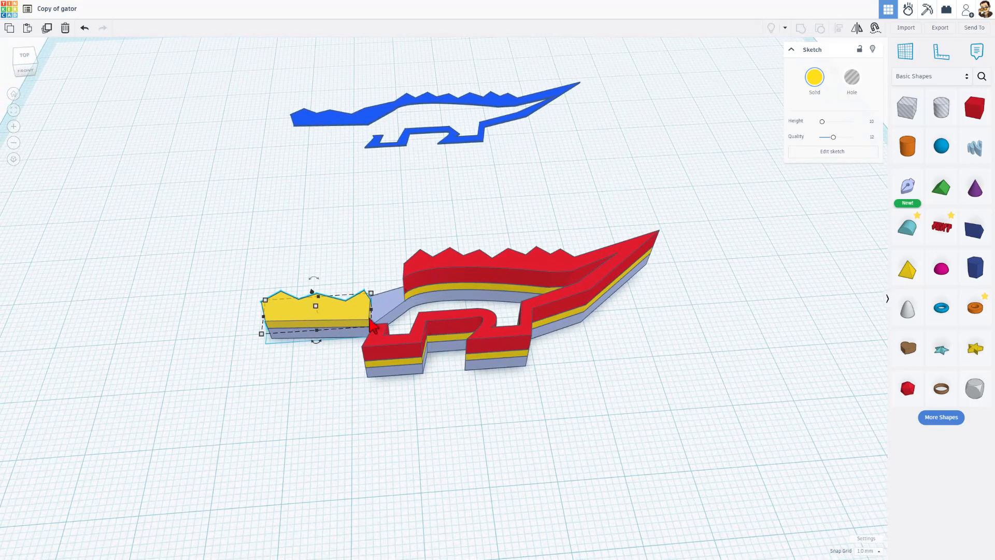
Set a workplane on top of the red body, duplicate the yellow body, and drop the copy onto it
{"action": "key", "text": "w"}
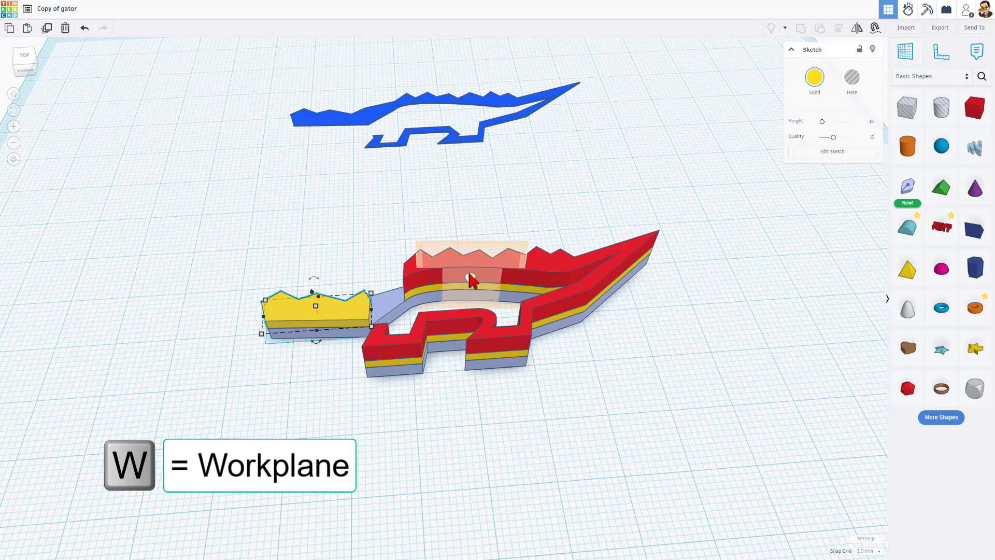
{"action": "left_click", "coordinate": [443, 265]}
{"action": "key", "text": "ctrl+d"}
{"action": "left_click", "coordinate": [444, 290]}
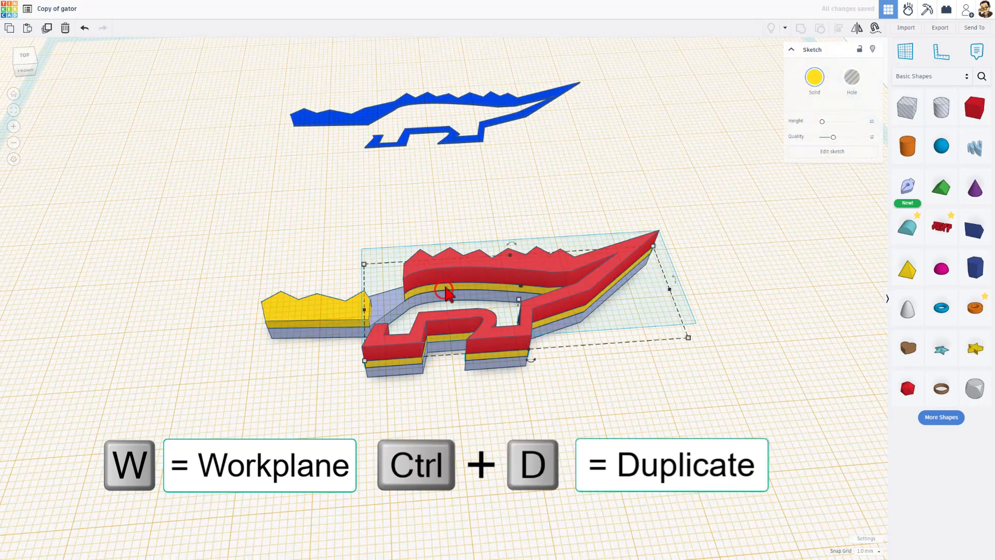
{"action": "key", "text": "d"}
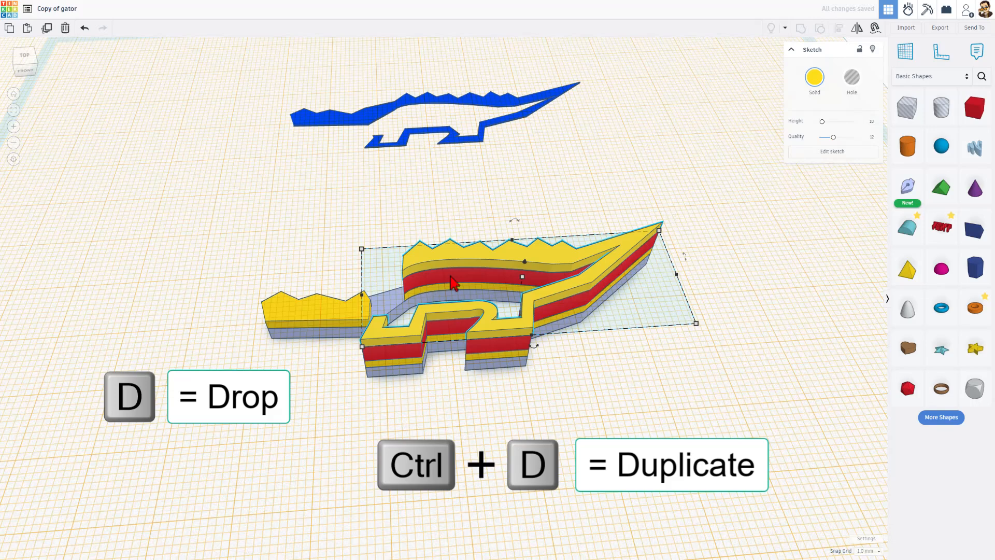
Set a workplane on top of the upper yellow body, duplicate the bottom lavender gator, and drop the copy onto it
{"action": "key", "text": "w"}
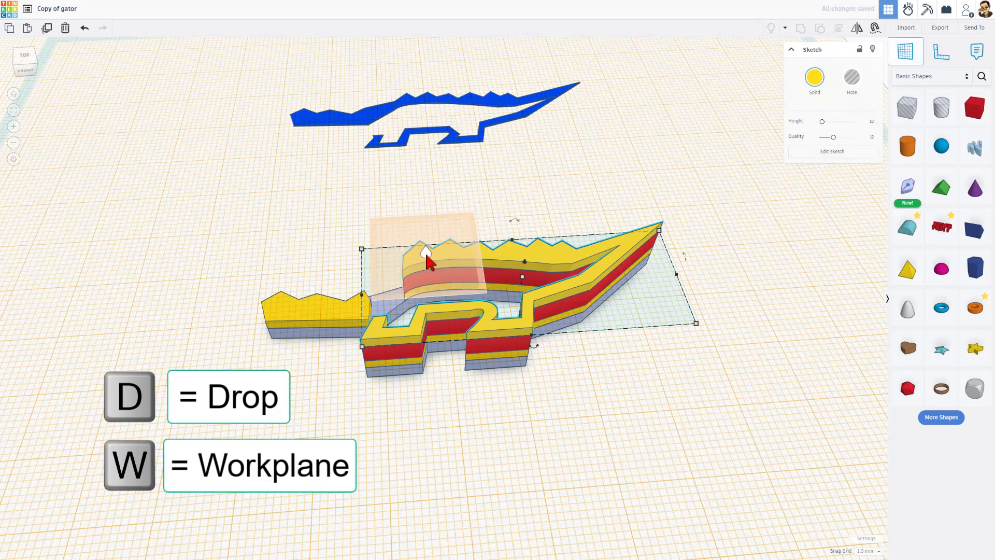
{"action": "left_click", "coordinate": [426, 254]}
{"action": "left_click", "coordinate": [408, 371]}
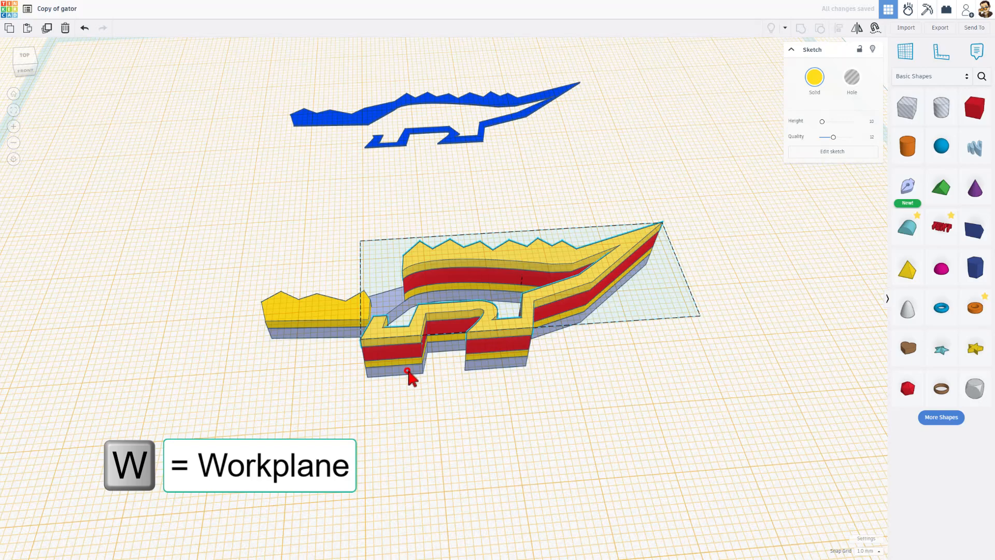
{"action": "key", "text": "ctrl+d"}
{"action": "key", "text": "d"}
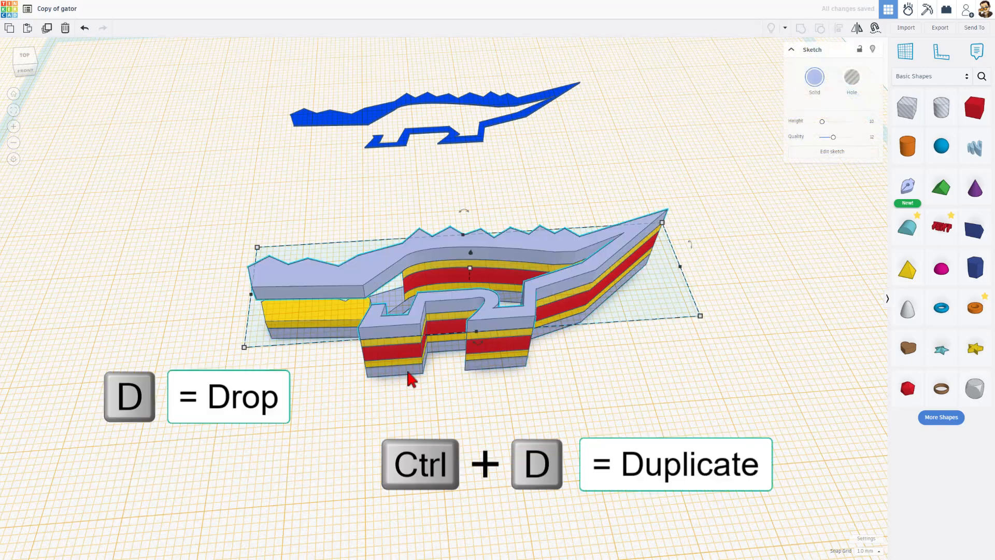
{"action": "left_click", "coordinate": [397, 382]}
Set the yellow head's height to 8 mm so it fills the gap between the two lavender layers
{"action": "mouse_move", "coordinate": [396, 440]}
{"action": "right_mouse_down"}
{"action": "mouse_move", "coordinate": [513, 426]}
{"action": "mouse_move", "coordinate": [537, 358]}
{"action": "mouse_move", "coordinate": [448, 364]}
{"action": "mouse_move", "coordinate": [442, 460]}
{"action": "mouse_move", "coordinate": [430, 413]}
{"action": "mouse_move", "coordinate": [546, 384]}
{"action": "mouse_move", "coordinate": [524, 342]}
{"action": "mouse_move", "coordinate": [523, 351]}
{"action": "mouse_move", "coordinate": [333, 318]}
{"action": "right_mouse_up"}
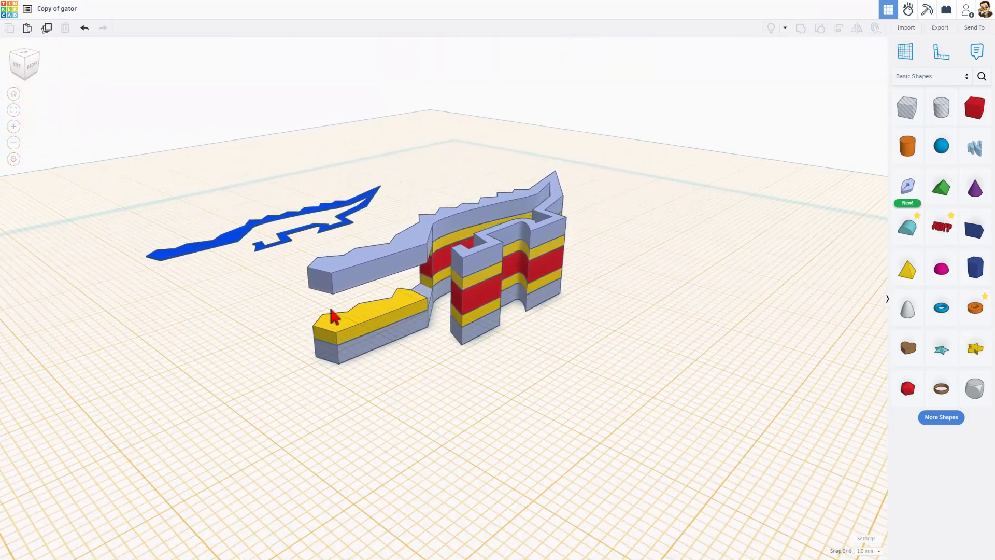
{"action": "left_click", "coordinate": [365, 314]}
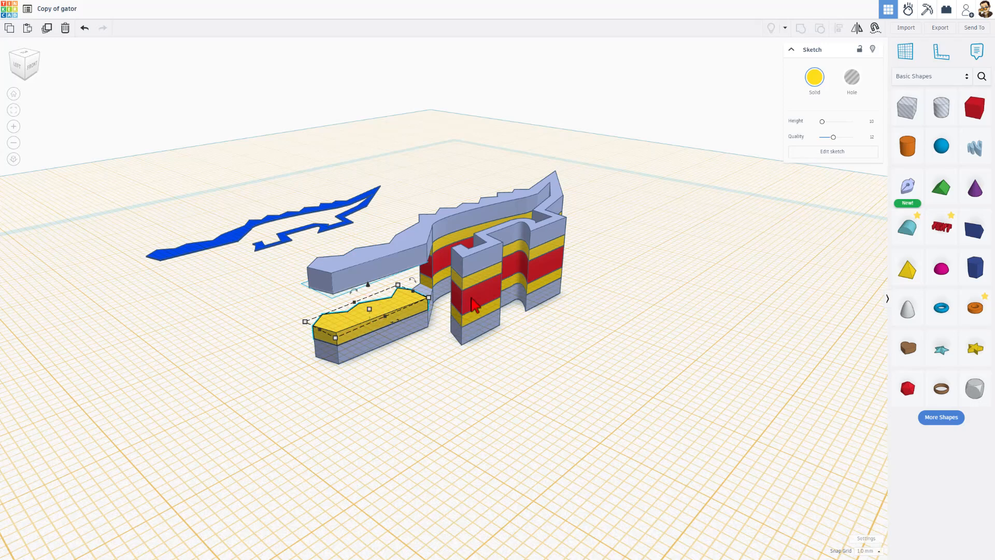
{"action": "mouse_move", "coordinate": [369, 309]}
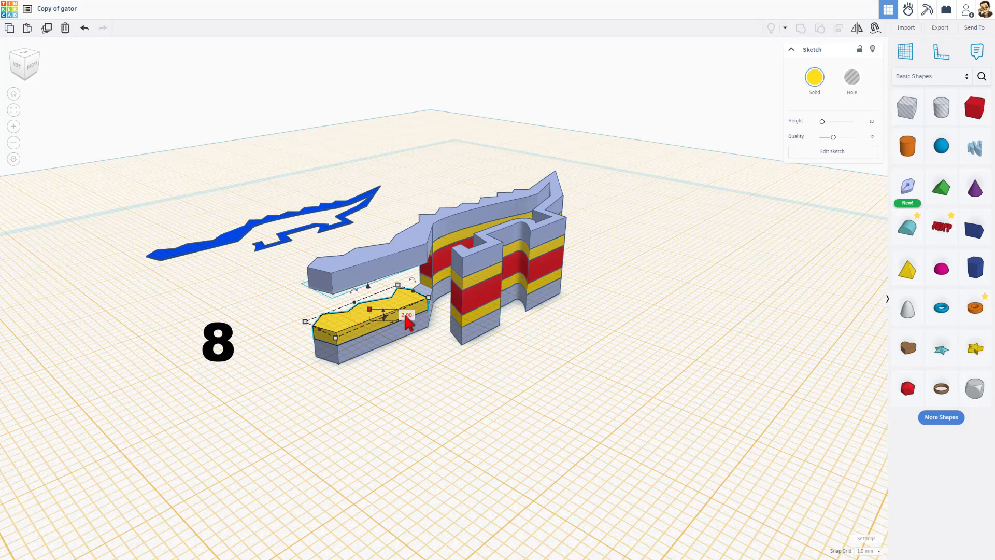
{"action": "left_click", "coordinate": [404, 314]}
{"action": "type", "text": "10"}
{"action": "key", "text": "Return"}
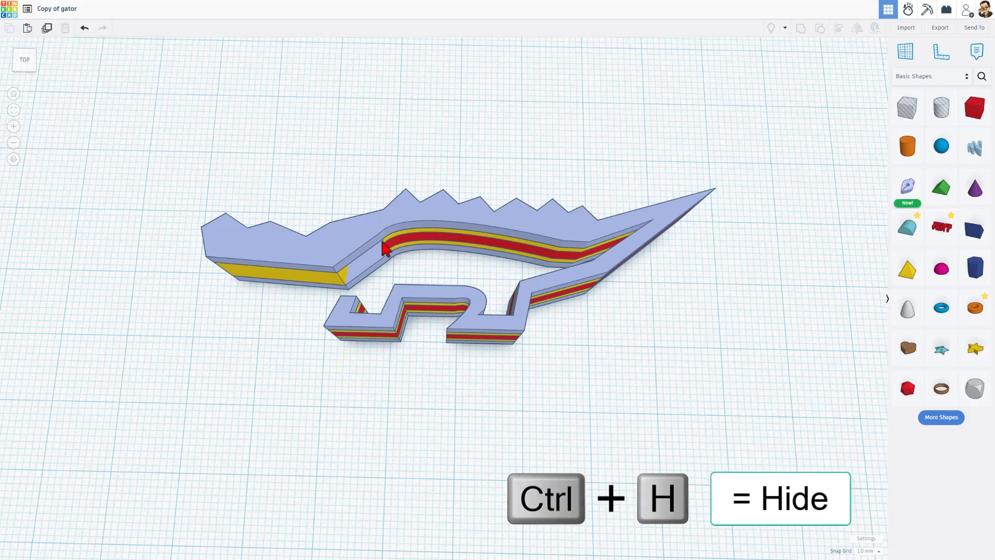
Hide the top lavender gator and the upper yellow body to expose the red layer
{"action": "left_click", "coordinate": [369, 228]}
{"action": "left_click", "coordinate": [871, 49]}
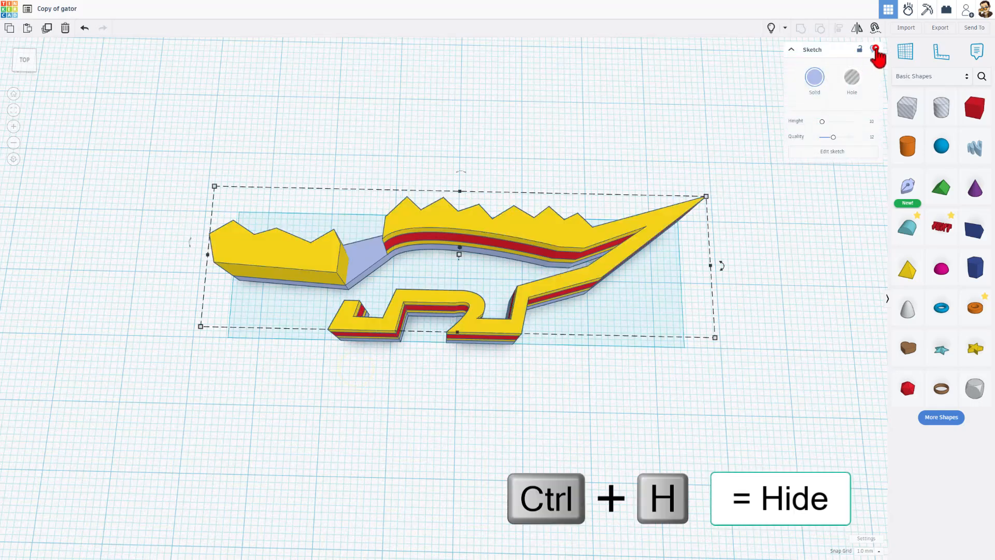
{"action": "left_click", "coordinate": [476, 215]}
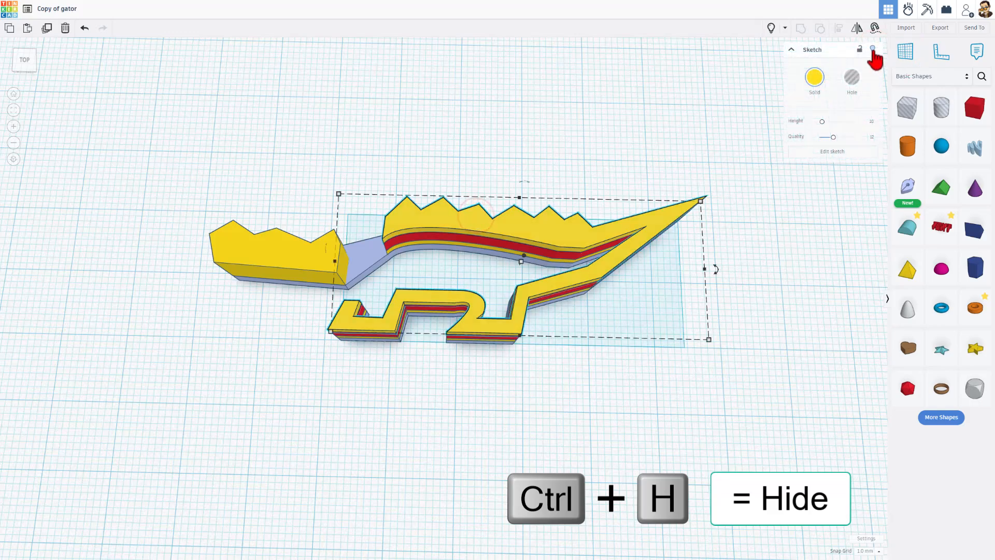
{"action": "left_click", "coordinate": [872, 49]}
Edit the red gator's sketch and stretch two of the front foot's upper points up past the neck to form a strap
{"action": "left_click", "coordinate": [458, 226]}
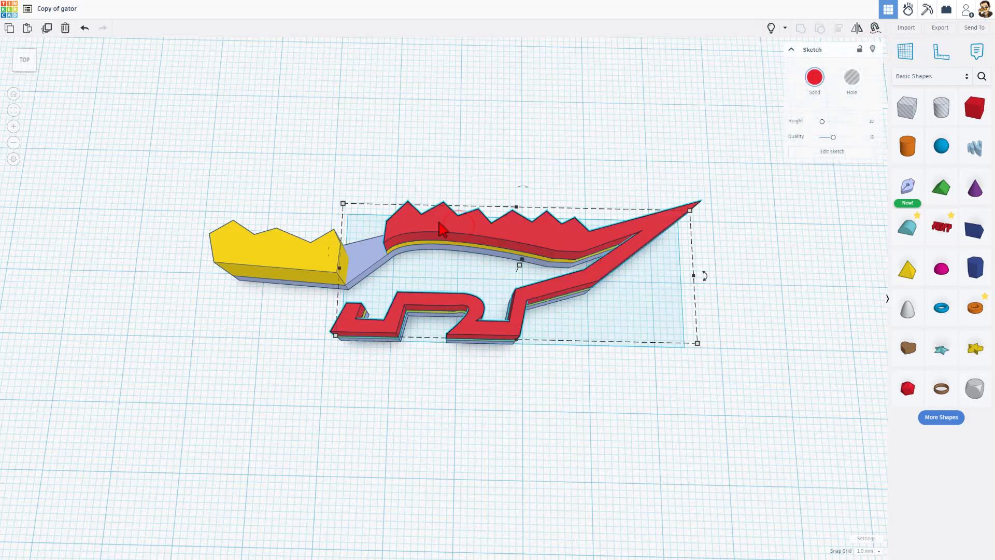
{"action": "double_click", "coordinate": [419, 227]}
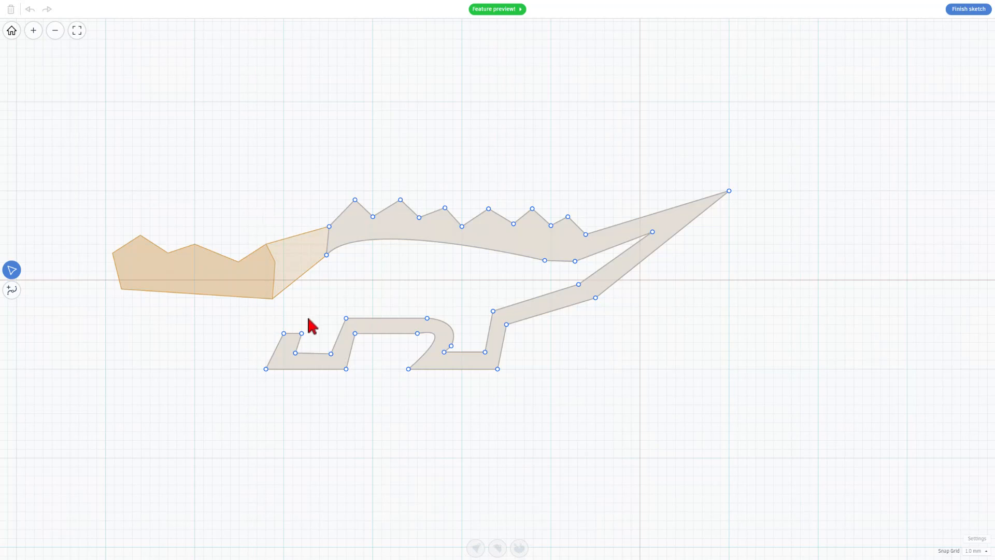
{"action": "mouse_move", "coordinate": [296, 353]}
{"action": "left_mouse_down"}
{"action": "mouse_move", "coordinate": [318, 350]}
{"action": "mouse_move", "coordinate": [319, 190]}
{"action": "mouse_move", "coordinate": [310, 191]}
{"action": "left_mouse_up"}
{"action": "left_click_drag", "start_coordinate": [301, 333], "coordinate": [284, 208]}
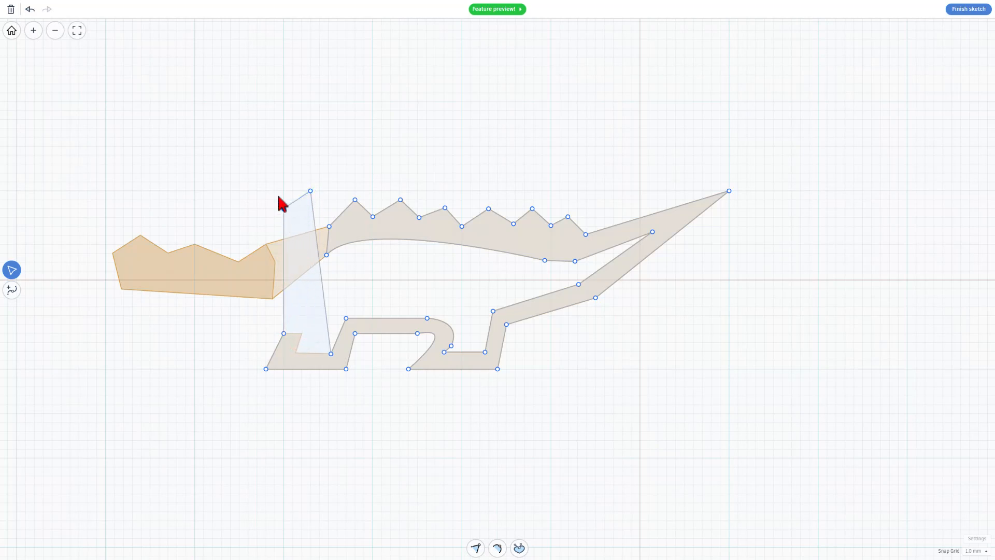
Add a point where the red strap meets the foot's top edge, level the strap's upper end above the neck, and finish the sketch
{"action": "left_click", "coordinate": [284, 208]}
{"action": "left_click", "coordinate": [11, 290]}
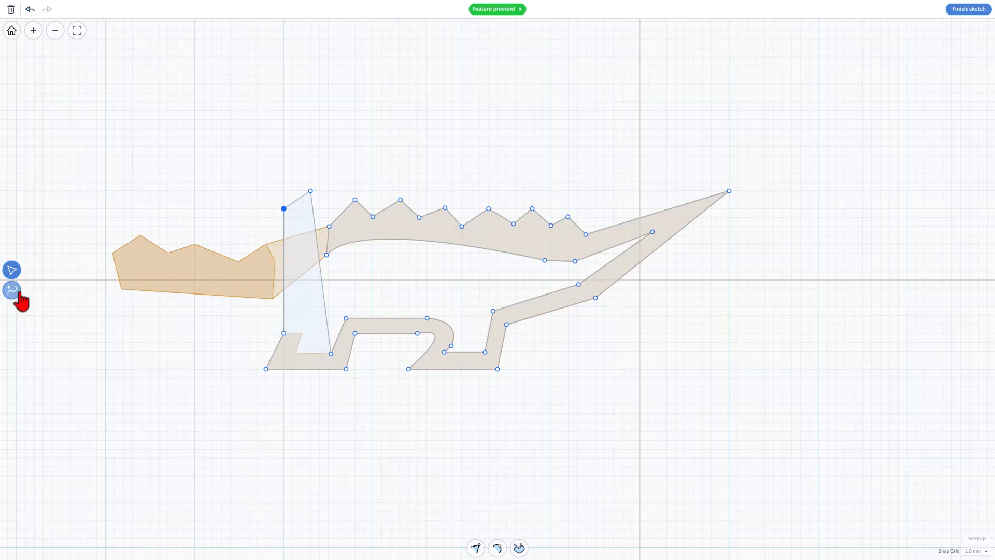
{"action": "left_click", "coordinate": [283, 319]}
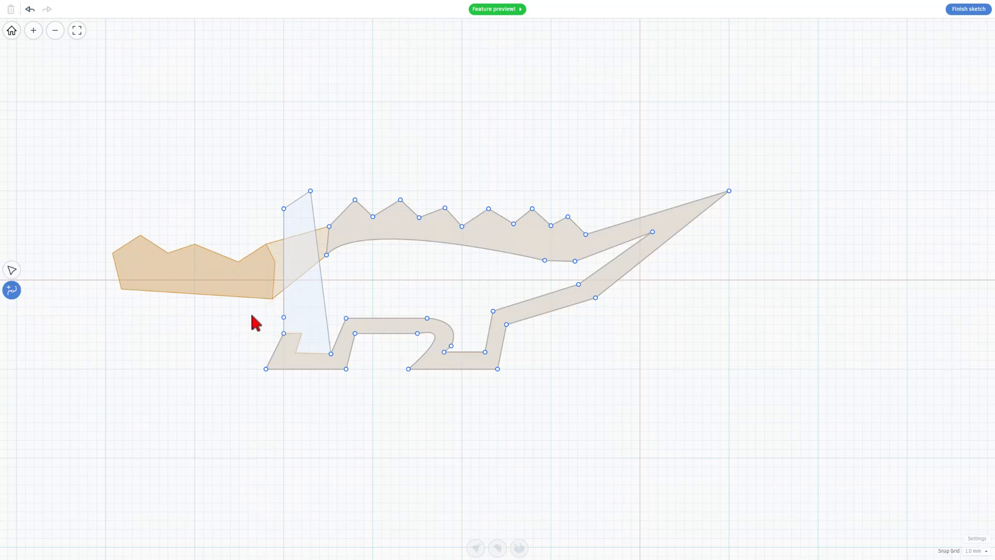
{"action": "key", "text": "Escape"}
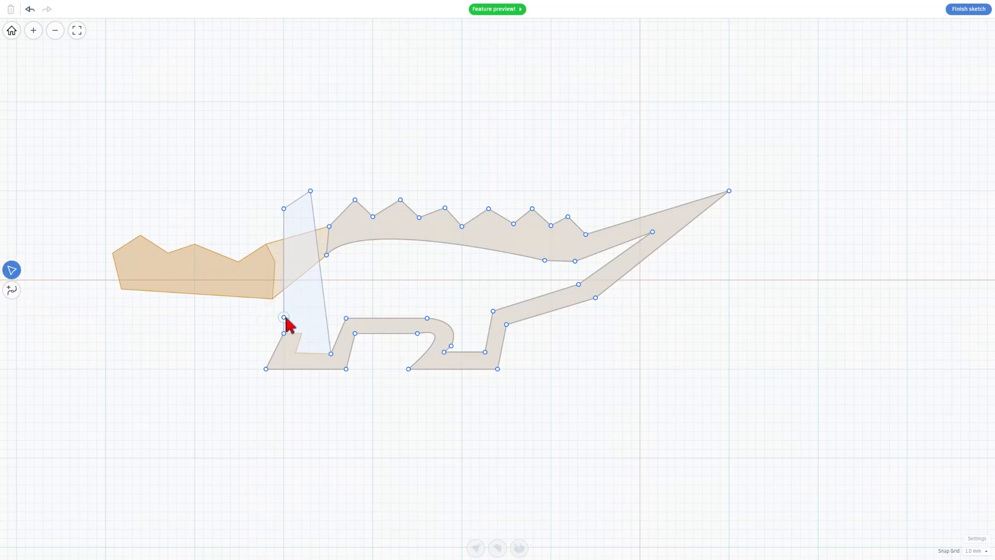
{"action": "mouse_move", "coordinate": [284, 317]}
{"action": "left_mouse_down"}
{"action": "mouse_move", "coordinate": [304, 334]}
{"action": "mouse_move", "coordinate": [294, 333]}
{"action": "left_mouse_up"}
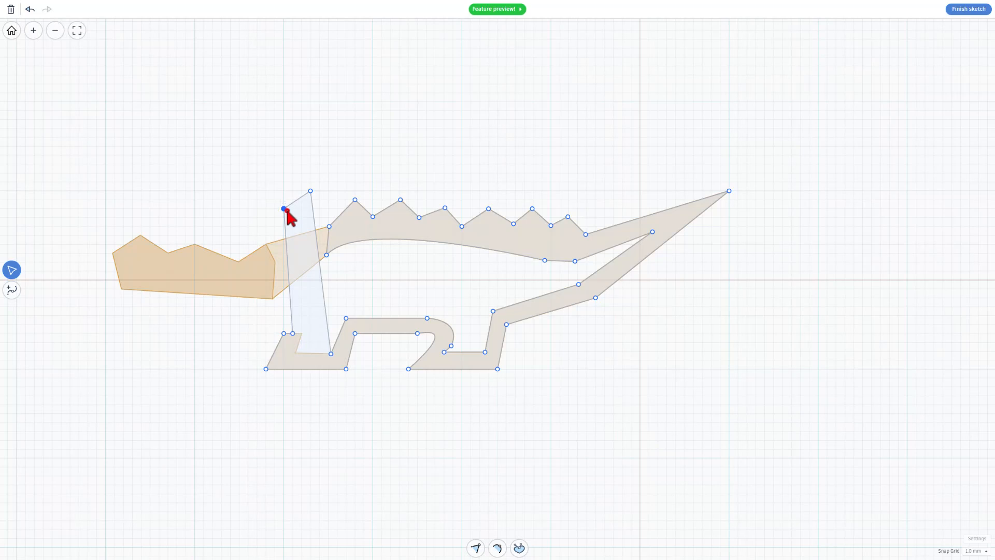
{"action": "left_click_drag", "start_coordinate": [287, 210], "coordinate": [310, 209]}
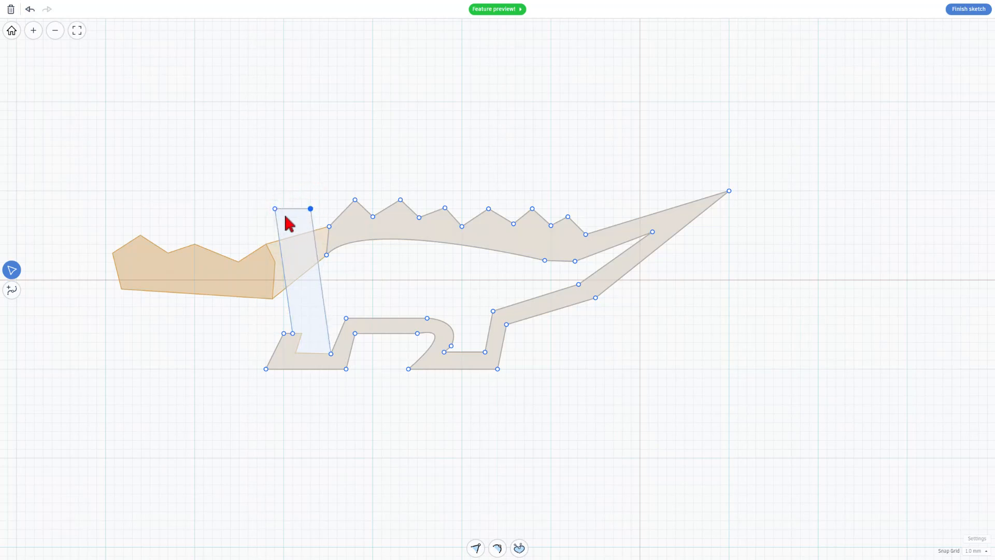
{"action": "left_click", "coordinate": [288, 187]}
{"action": "left_click", "coordinate": [959, 12]}
{"action": "mouse_move", "coordinate": [534, 227]}
{"action": "right_mouse_down"}
{"action": "mouse_move", "coordinate": [400, 262]}
{"action": "mouse_move", "coordinate": [469, 271]}
{"action": "mouse_move", "coordinate": [542, 209]}
{"action": "mouse_move", "coordinate": [679, 187]}
{"action": "mouse_move", "coordinate": [555, 209]}
{"action": "mouse_move", "coordinate": [733, 55]}
{"action": "right_mouse_up"}
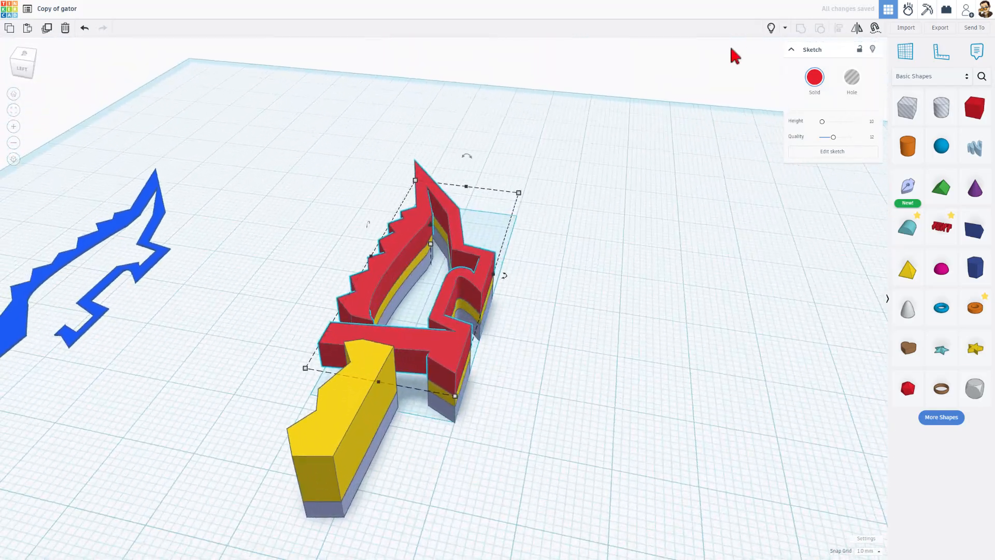
Show all hidden gator layers again and check from above how the red strap crosses the neck
{"action": "left_click", "coordinate": [770, 28]}
{"action": "right_click_drag", "start_coordinate": [485, 309], "coordinate": [355, 302]}
{"action": "scroll", "coordinate": [364, 294], "scroll_direction": "up", "scroll_amount": 2}
{"action": "scroll", "coordinate": [467, 233], "scroll_direction": "down", "scroll_amount": 3}
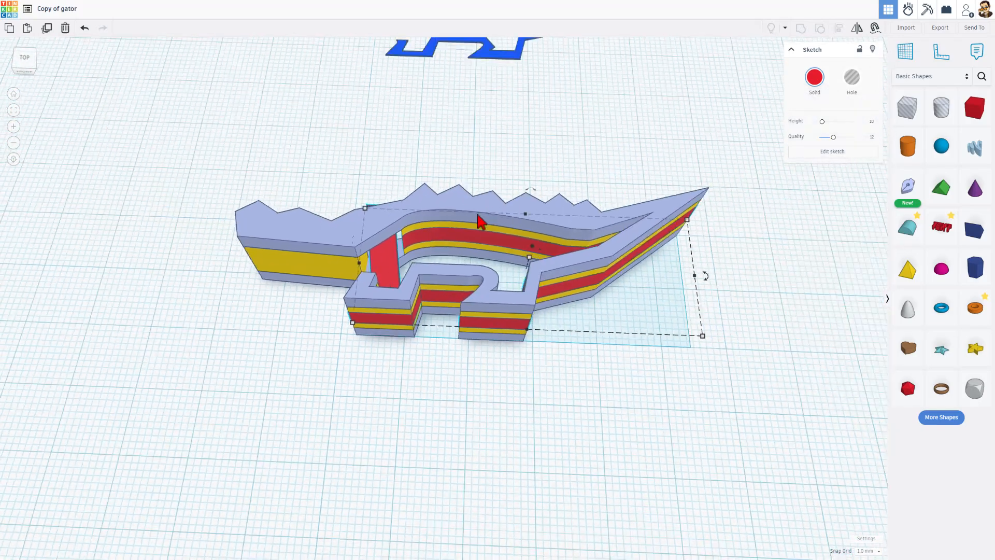
{"action": "right_click_drag", "start_coordinate": [328, 271], "coordinate": [334, 123]}
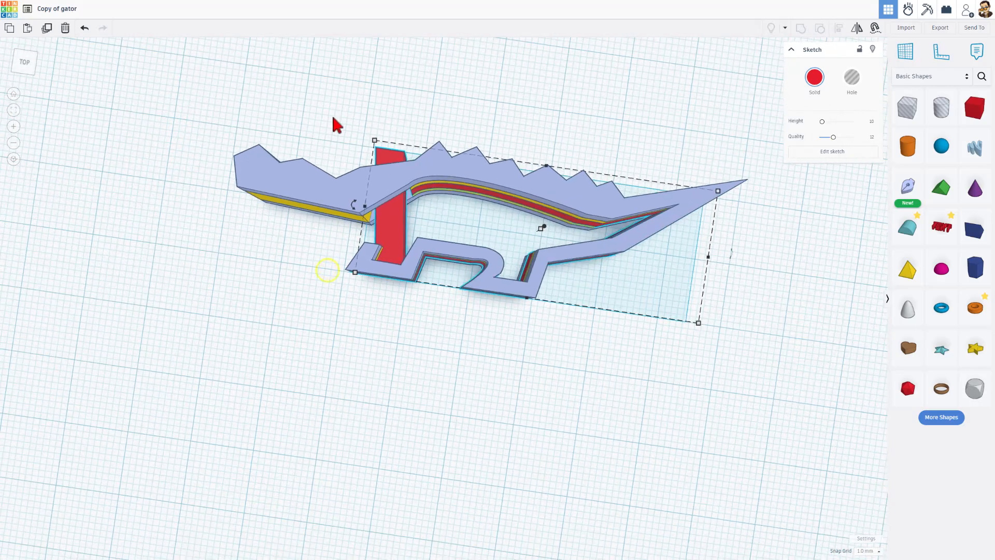
{"action": "right_click_drag", "start_coordinate": [314, 157], "coordinate": [342, 156]}
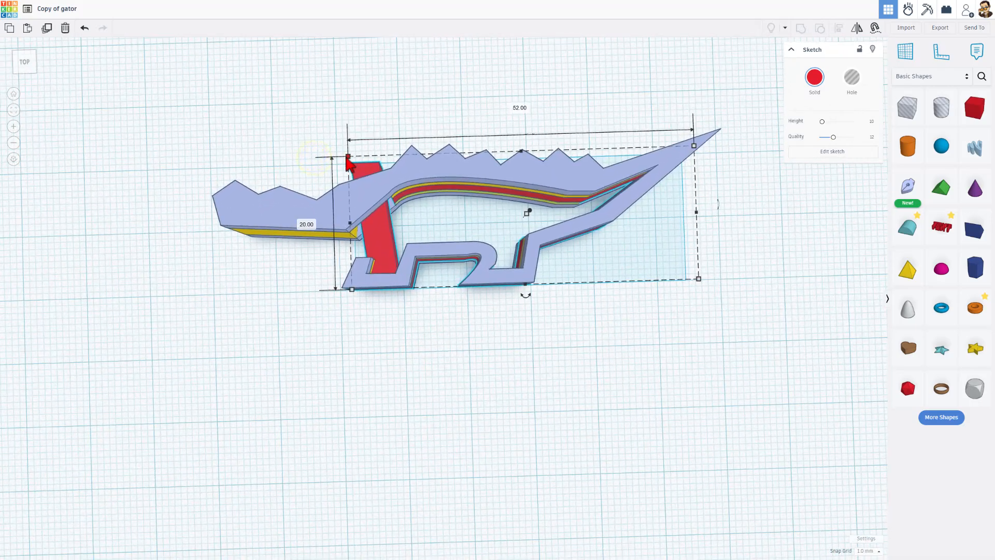
{"action": "scroll", "coordinate": [454, 154], "scroll_direction": "down", "scroll_amount": 2}
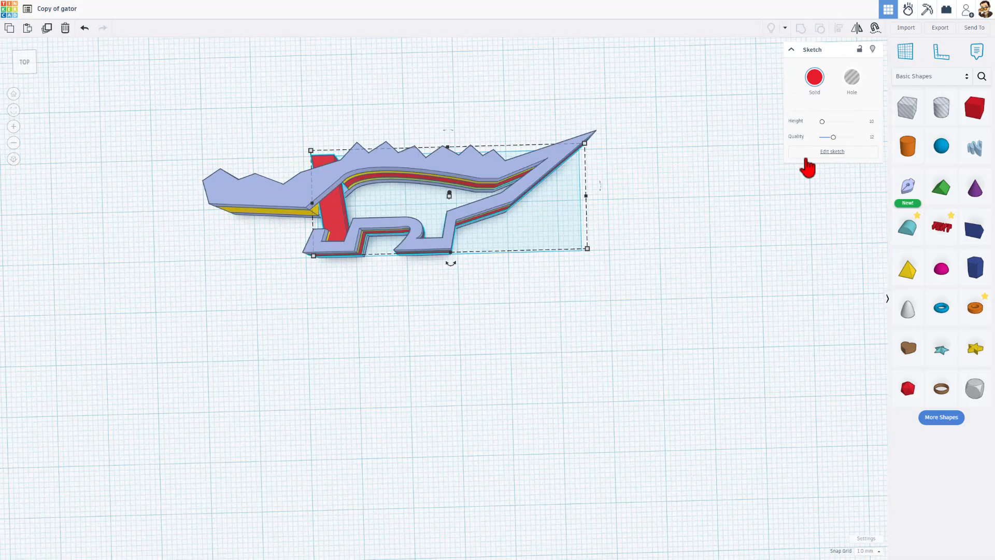
Place a new sketch shape on the workplane behind the gator's head and finish it with its default outline
{"action": "left_click", "coordinate": [910, 191]}
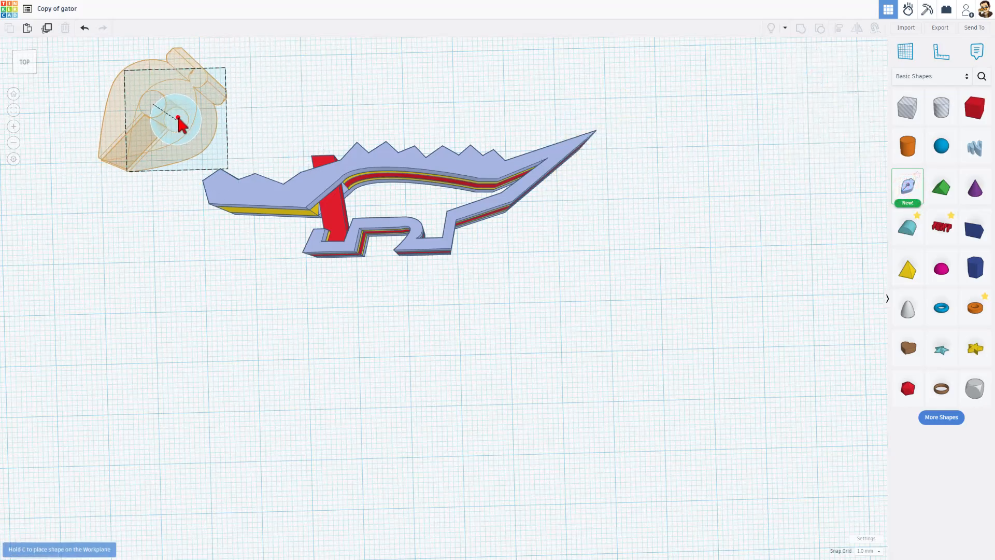
{"action": "left_click", "coordinate": [181, 120]}
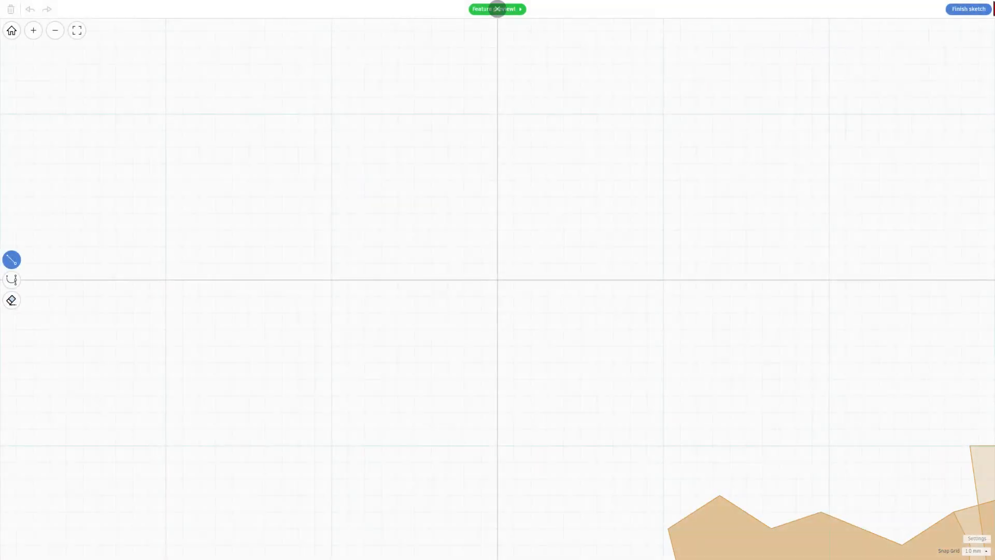
{"action": "left_click", "coordinate": [964, 9]}
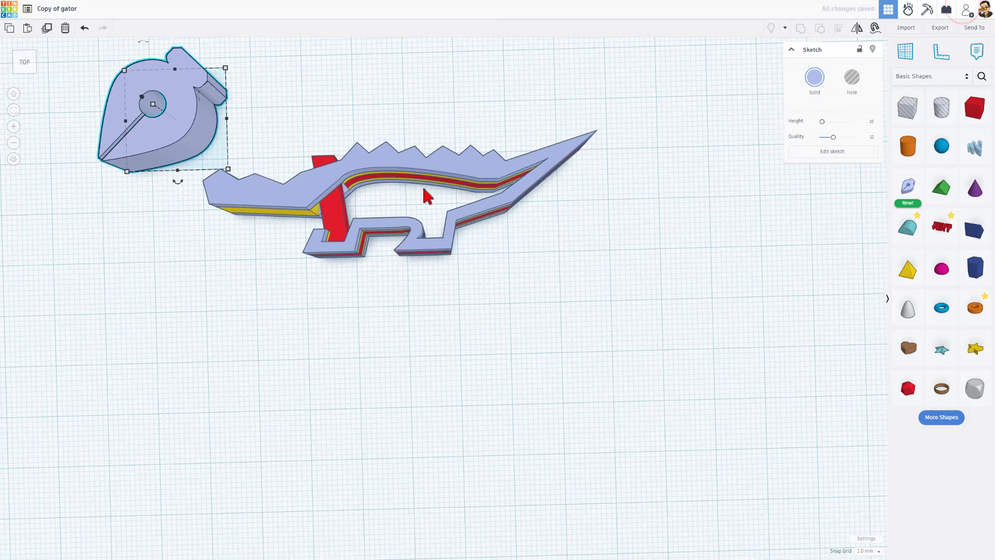
Align the new sketch shape over the gator's head end, using the top lavender gator as the fixed reference
{"action": "left_click", "coordinate": [164, 284]}
{"action": "left_click", "coordinate": [163, 137]}
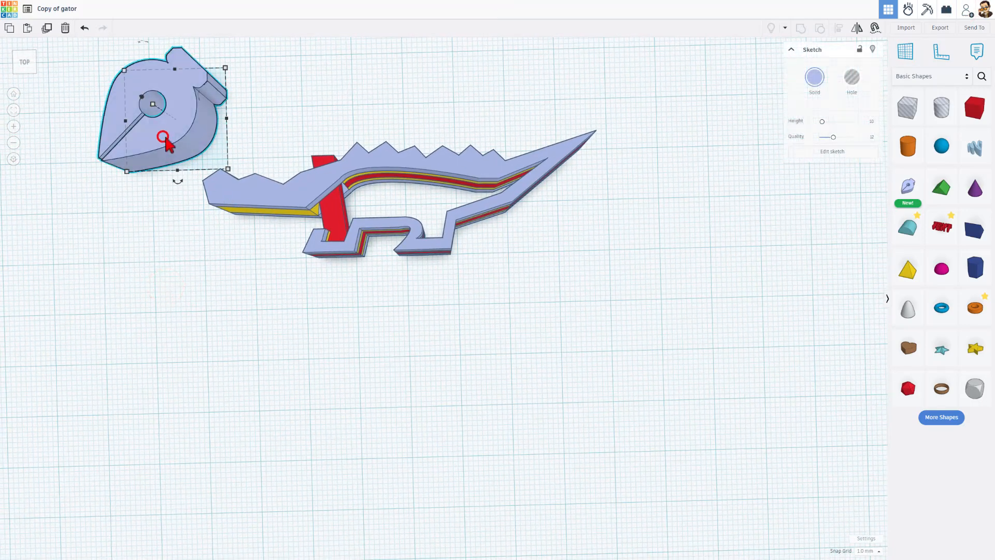
{"action": "left_click", "coordinate": [239, 201], "text": "shift"}
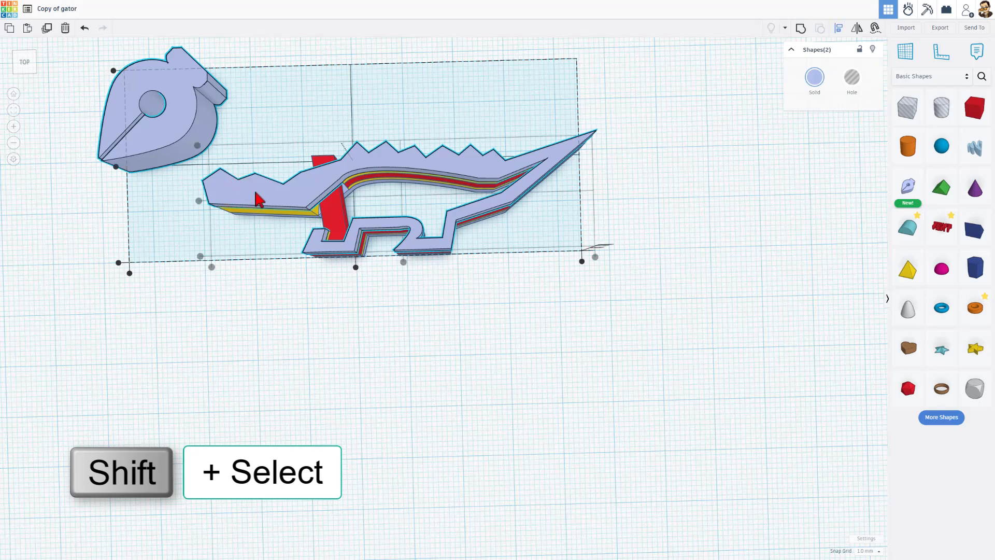
{"action": "left_click", "coordinate": [252, 200]}
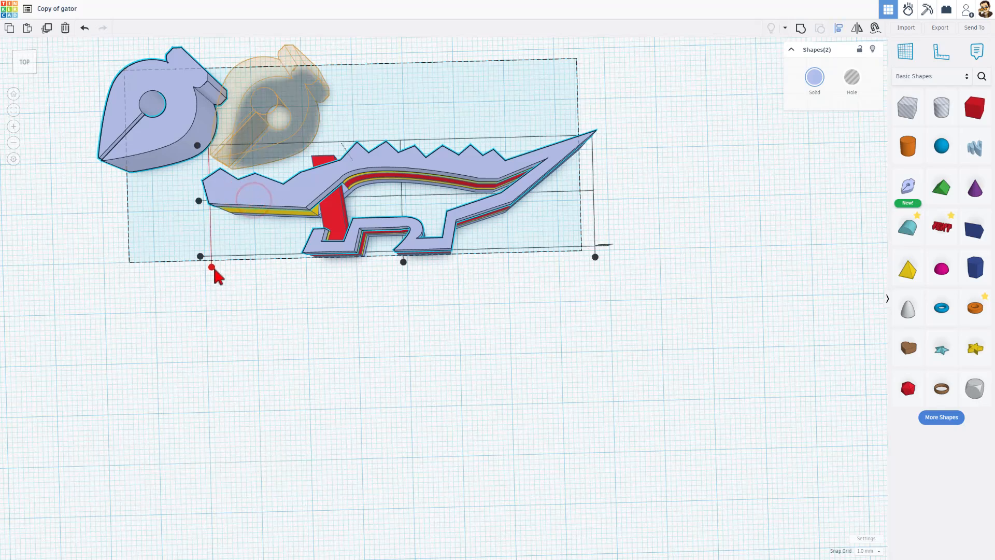
{"action": "left_click", "coordinate": [211, 267]}
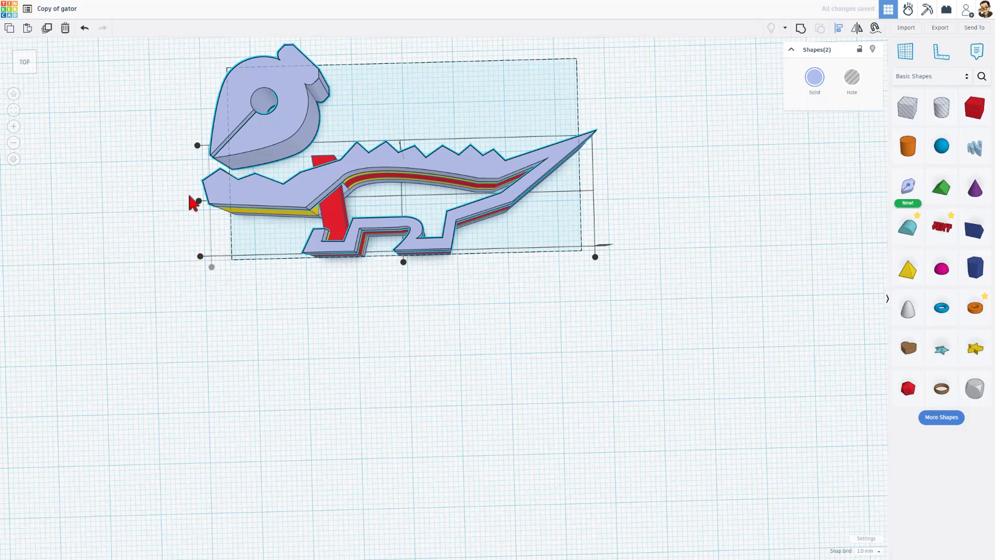
{"action": "left_click", "coordinate": [197, 147]}
{"action": "left_click", "coordinate": [210, 223]}
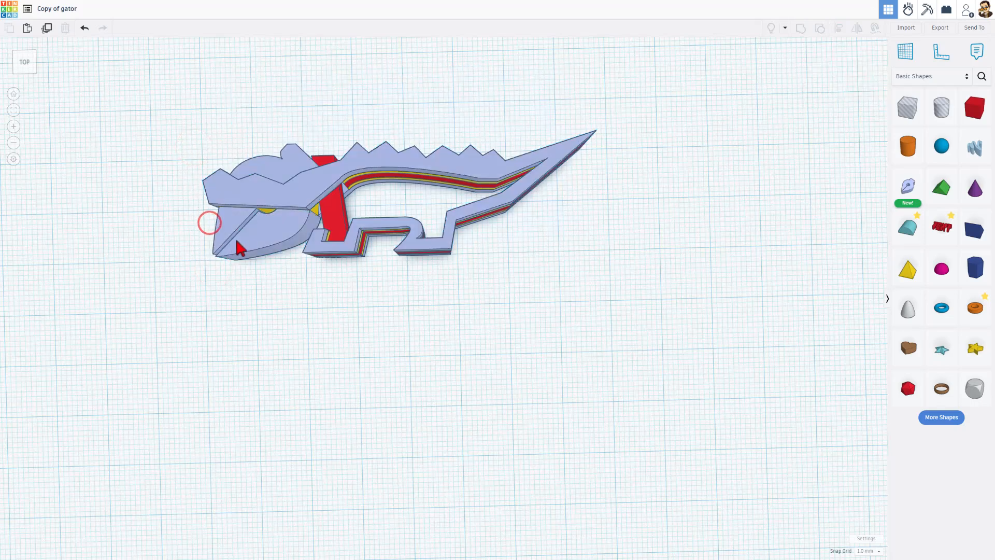
Open the new shape's sketch and draw a zigzag line about 2 mm above the head's upper edge, from the snout to the strap
{"action": "double_click", "coordinate": [278, 238]}
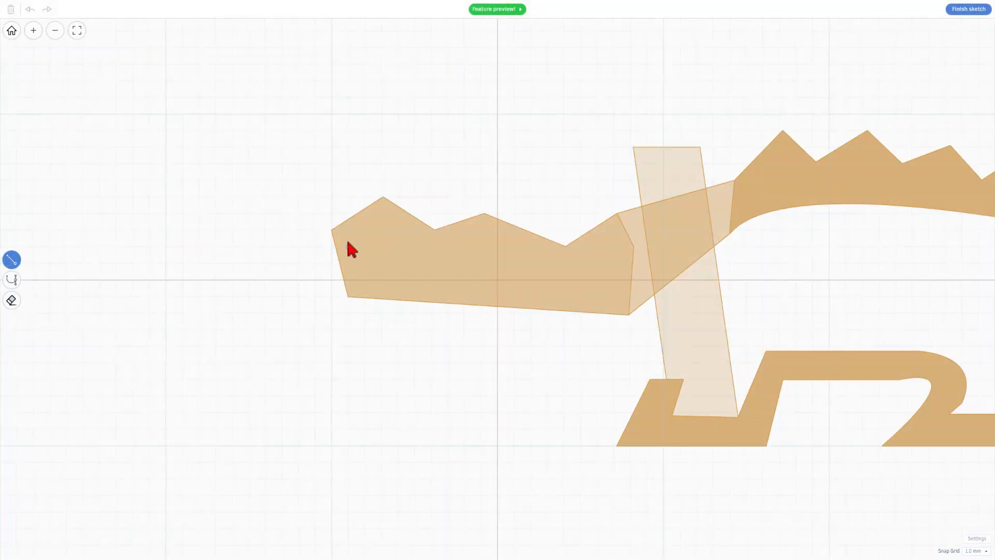
{"action": "scroll", "coordinate": [330, 233], "scroll_direction": "down", "scroll_amount": 2}
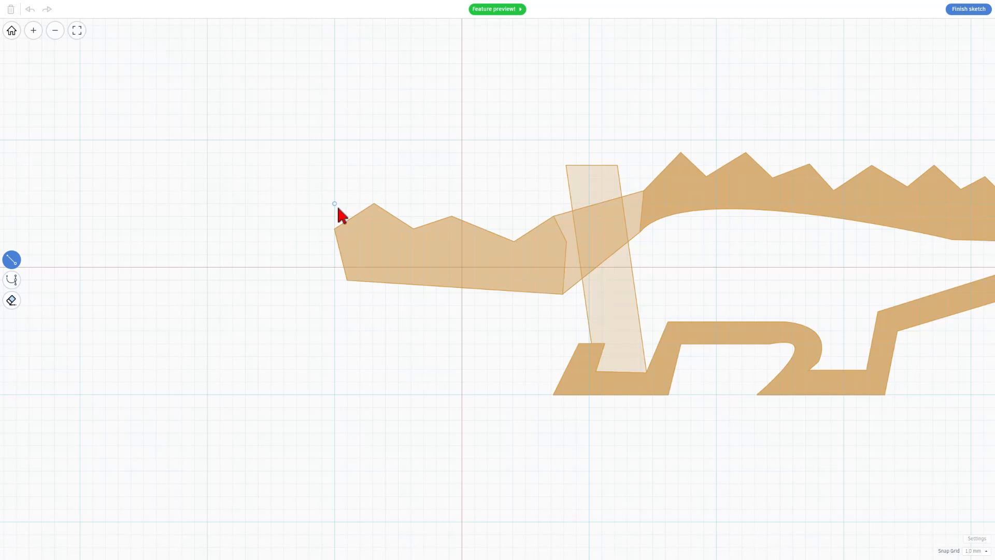
{"action": "scroll", "coordinate": [337, 204], "scroll_direction": "down", "scroll_amount": 1}
{"action": "key", "text": "1"}
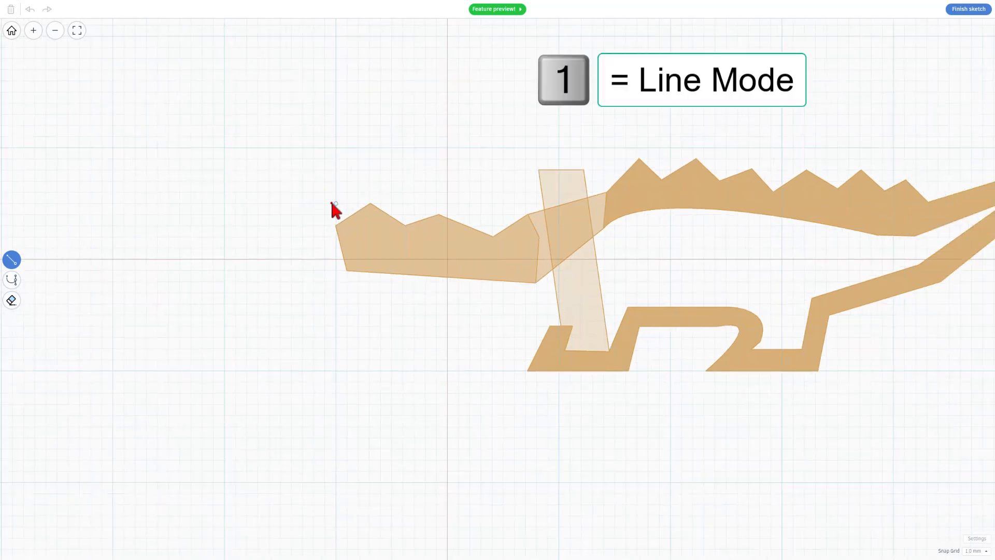
{"action": "left_click", "coordinate": [335, 203]}
{"action": "left_click", "coordinate": [403, 203]}
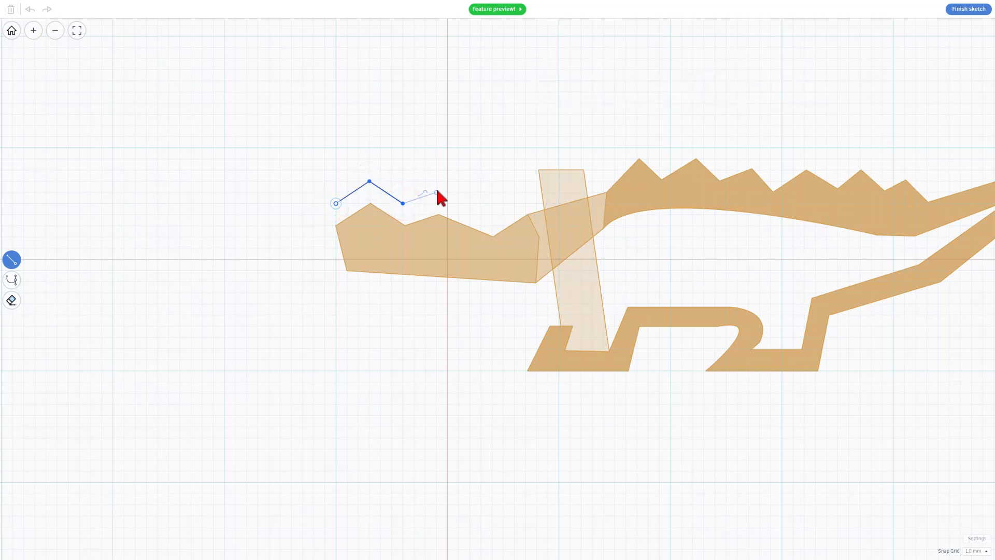
{"action": "left_click", "coordinate": [438, 191]}
{"action": "left_click", "coordinate": [493, 214]}
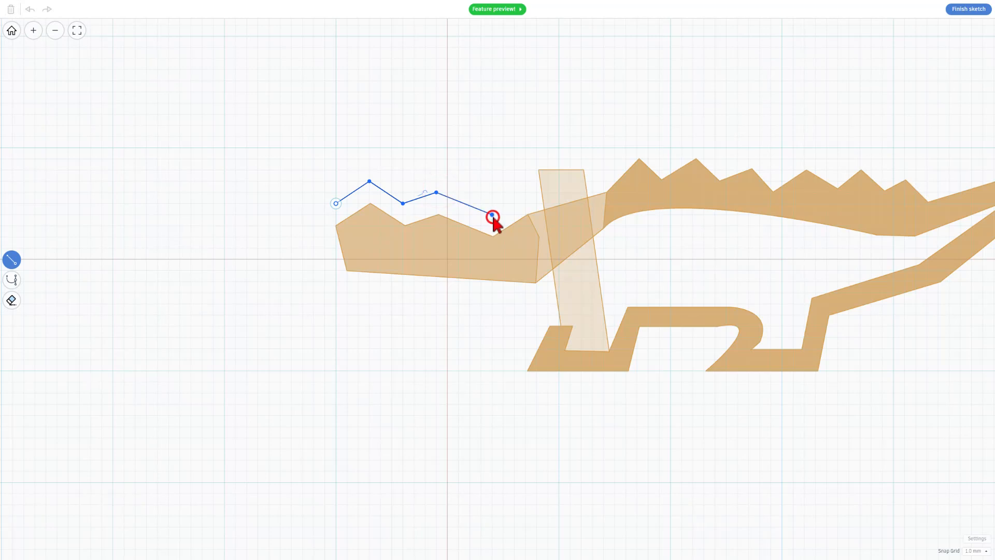
{"action": "key", "text": "2"}
{"action": "left_click", "coordinate": [570, 182]}
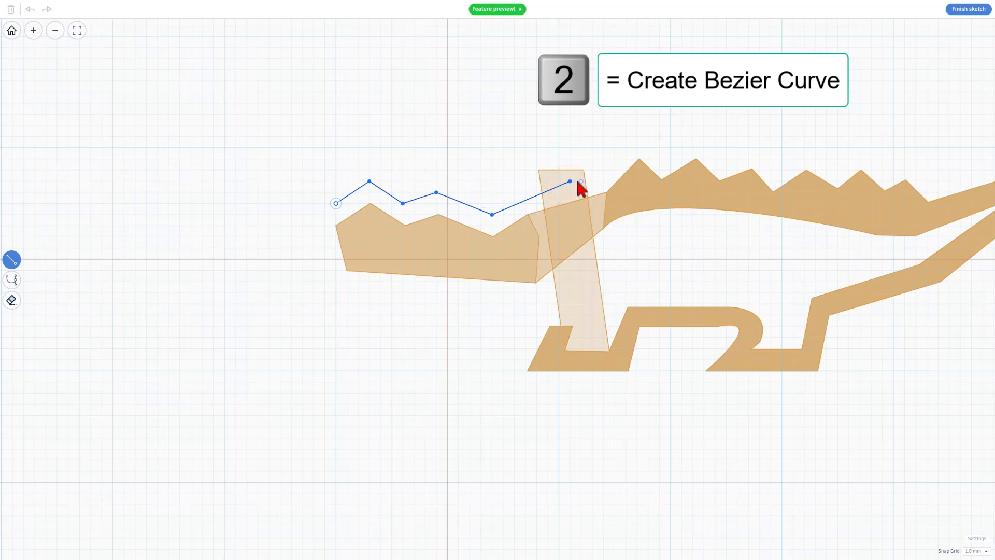
Close the outline above the zigzag with Bezier curves, forming a large bump at the rear and a smaller one over the snout
{"action": "left_click", "coordinate": [10, 278]}
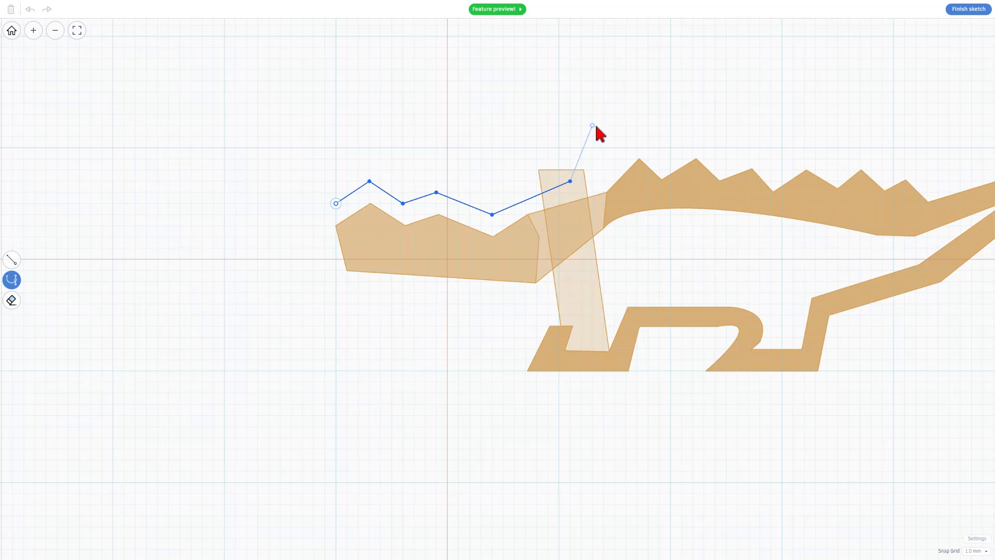
{"action": "left_click_drag", "start_coordinate": [594, 125], "coordinate": [563, 103]}
{"action": "left_click_drag", "start_coordinate": [513, 125], "coordinate": [494, 161]}
{"action": "key", "text": "l"}
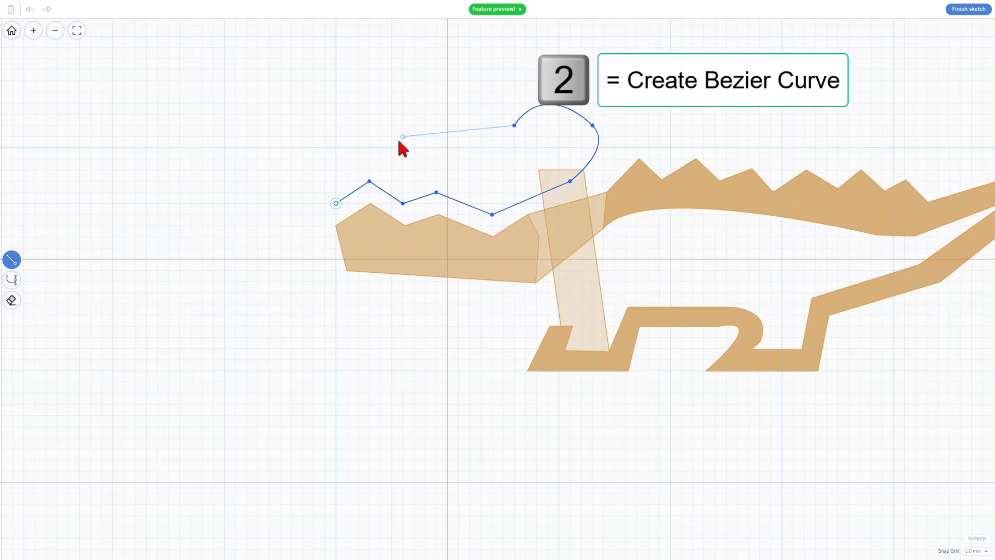
{"action": "key", "text": "2"}
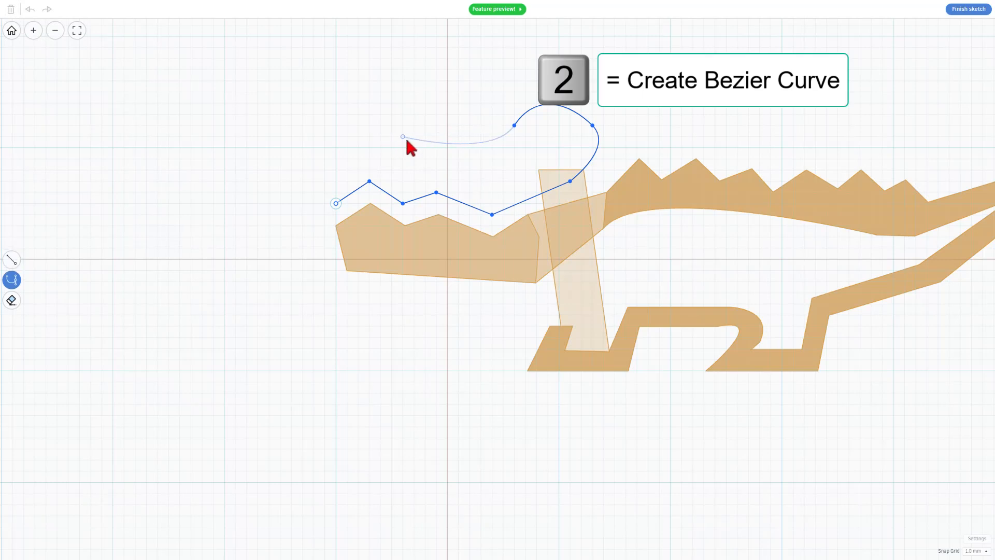
{"action": "left_click", "coordinate": [404, 137]}
{"action": "left_click_drag", "start_coordinate": [324, 137], "coordinate": [322, 182]}
{"action": "left_click", "coordinate": [336, 203]}
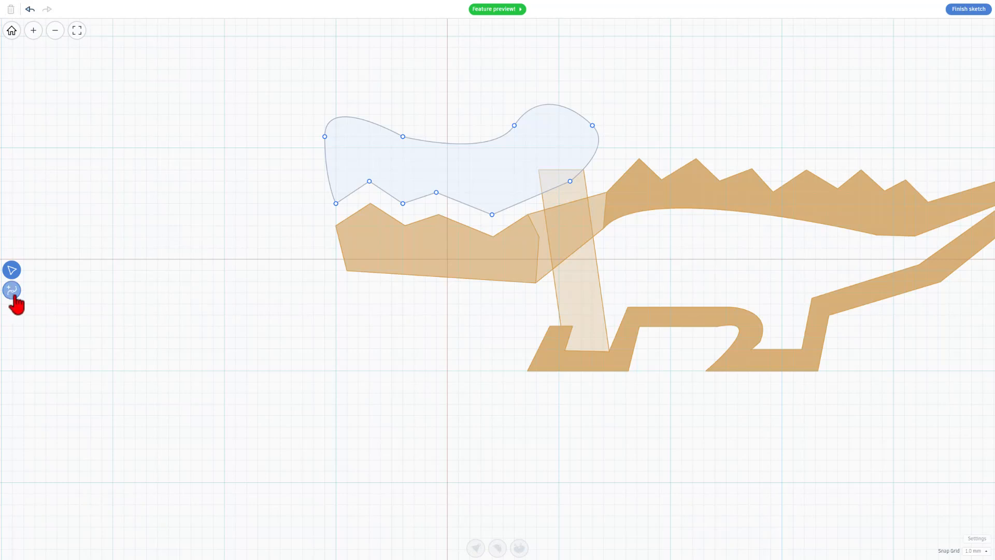
Raise the rear bump by extending its outermost point's upper handle, break the handles, and shorten the lower one
{"action": "left_click", "coordinate": [11, 270]}
{"action": "left_click", "coordinate": [592, 125]}
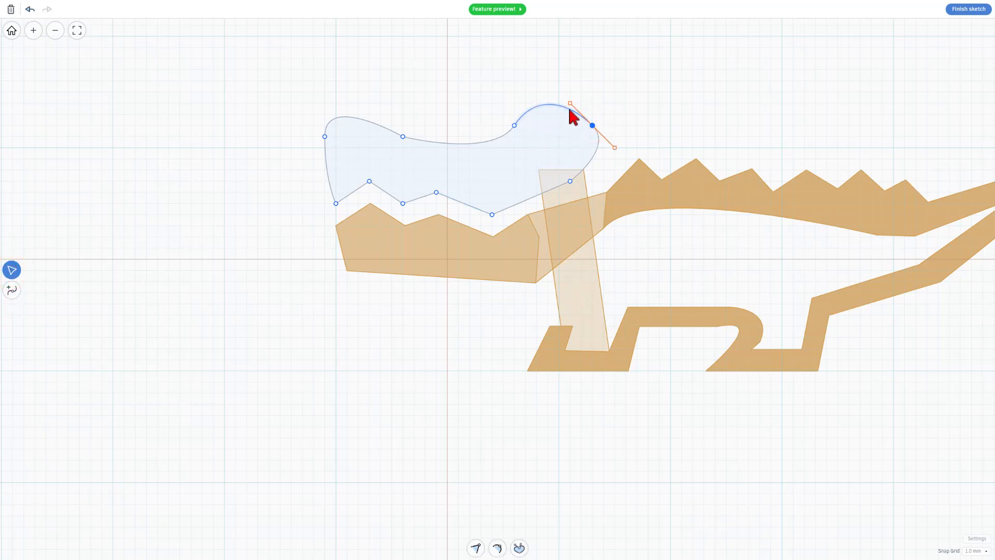
{"action": "left_click_drag", "start_coordinate": [570, 103], "coordinate": [559, 70]}
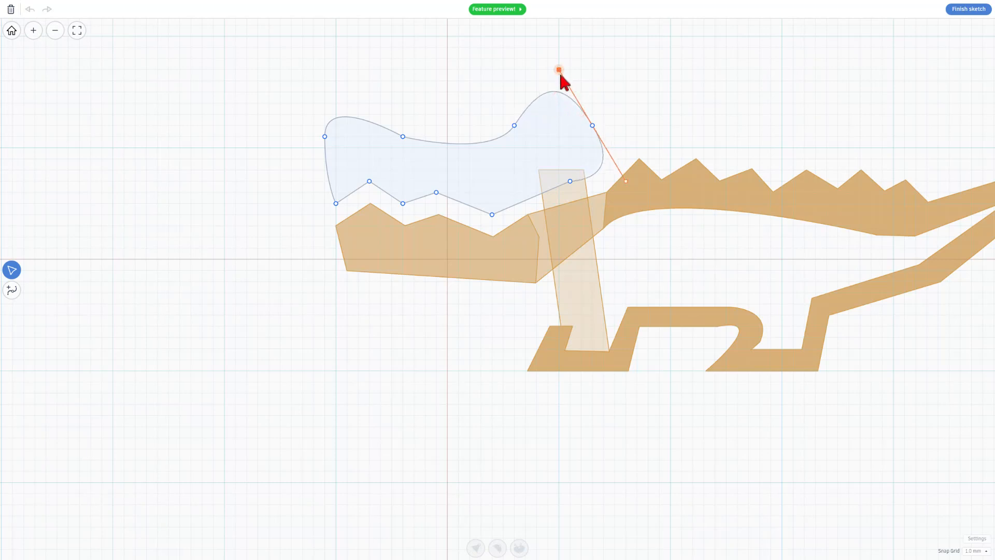
{"action": "left_click", "coordinate": [593, 127]}
{"action": "key", "text": "3"}
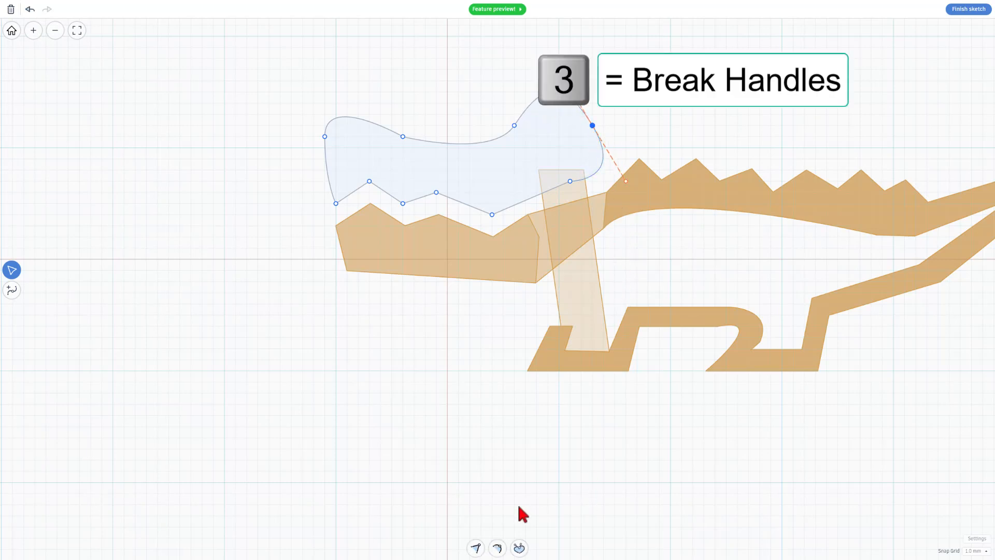
{"action": "left_click_drag", "start_coordinate": [626, 181], "coordinate": [603, 158]}
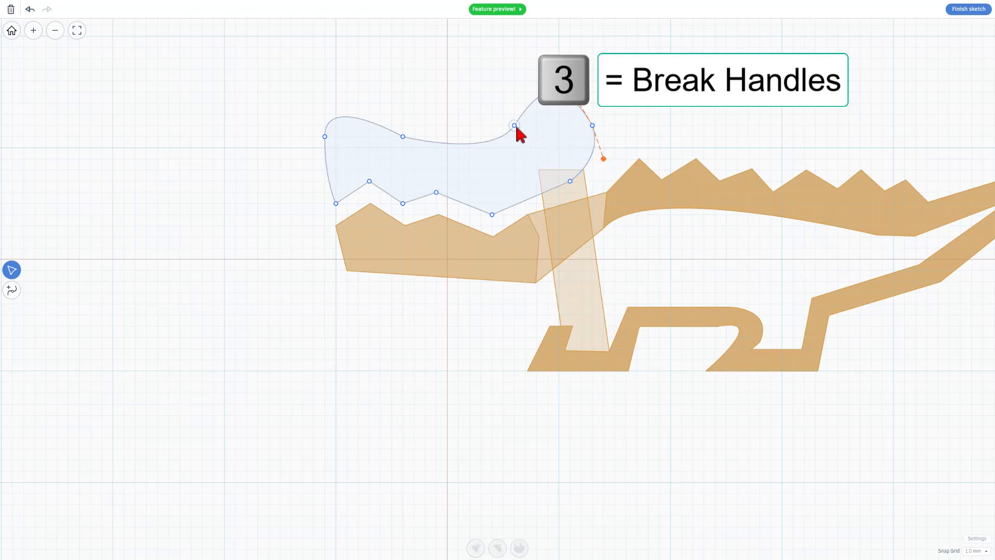
Move the rear bump's front point 1 mm toward the snout, adjust both its handles, and lower the middle dip point 1 mm
{"action": "left_click_drag", "start_coordinate": [515, 125], "coordinate": [503, 126]}
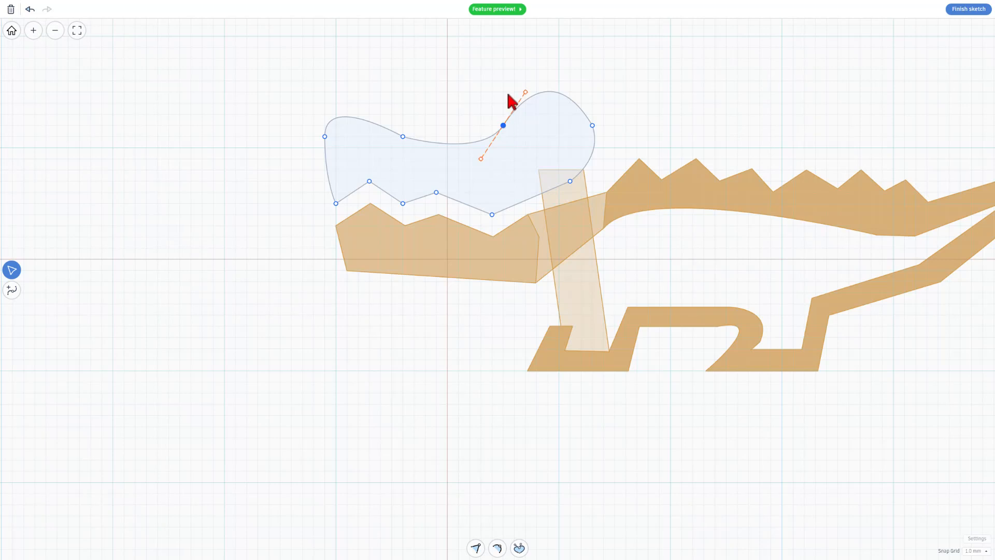
{"action": "left_click_drag", "start_coordinate": [525, 92], "coordinate": [517, 68]}
{"action": "left_click_drag", "start_coordinate": [480, 159], "coordinate": [470, 149]}
{"action": "left_click_drag", "start_coordinate": [403, 136], "coordinate": [403, 148]}
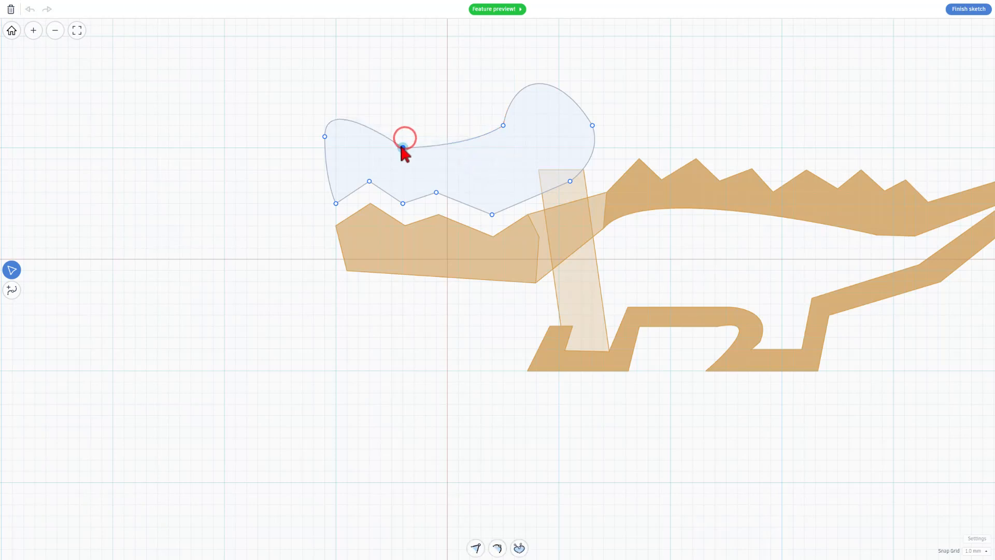
Break the front bump's outer handles to round its top, move that point 1 mm outward and down, and finish the sketch
{"action": "left_click", "coordinate": [324, 137]}
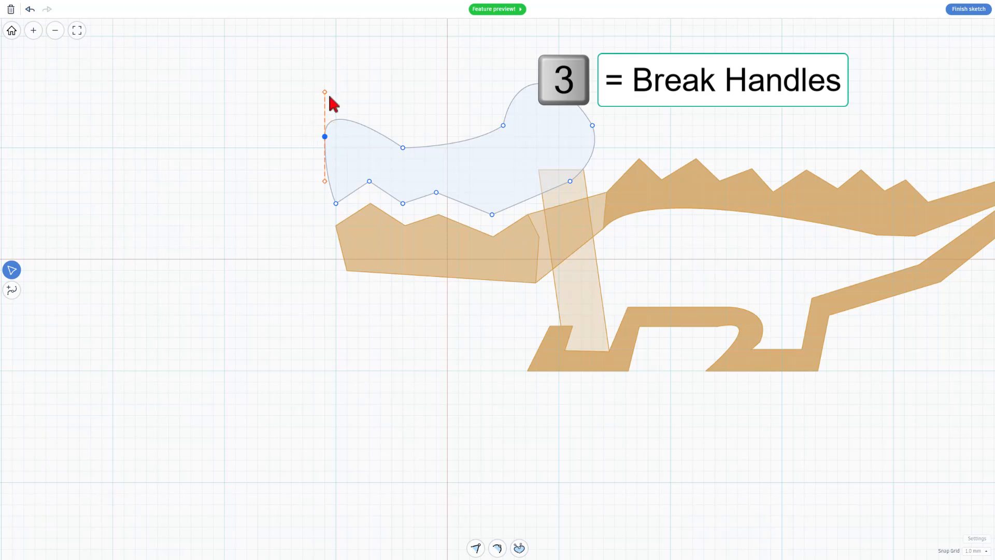
{"action": "left_click_drag", "start_coordinate": [325, 91], "coordinate": [369, 80]}
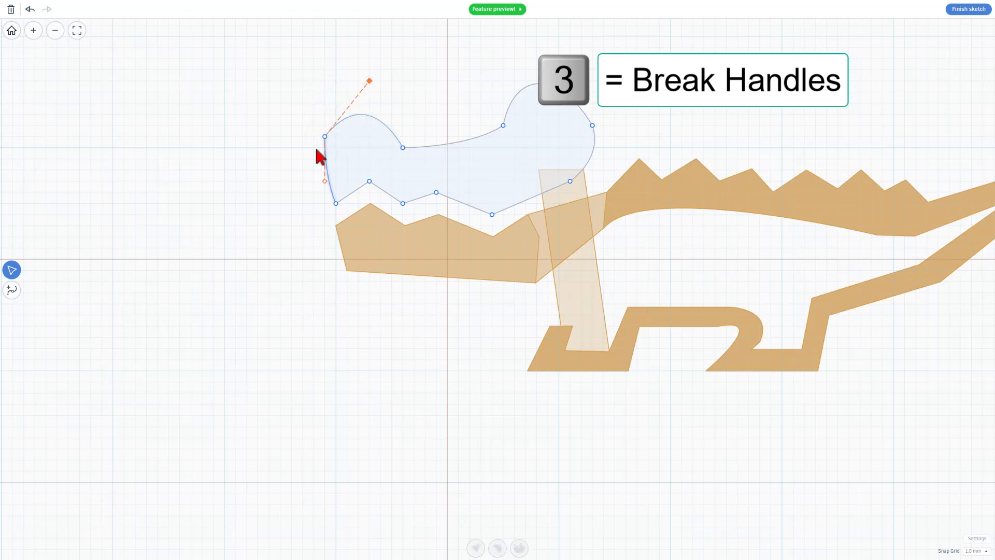
{"action": "left_click", "coordinate": [325, 137]}
{"action": "left_click", "coordinate": [314, 147]}
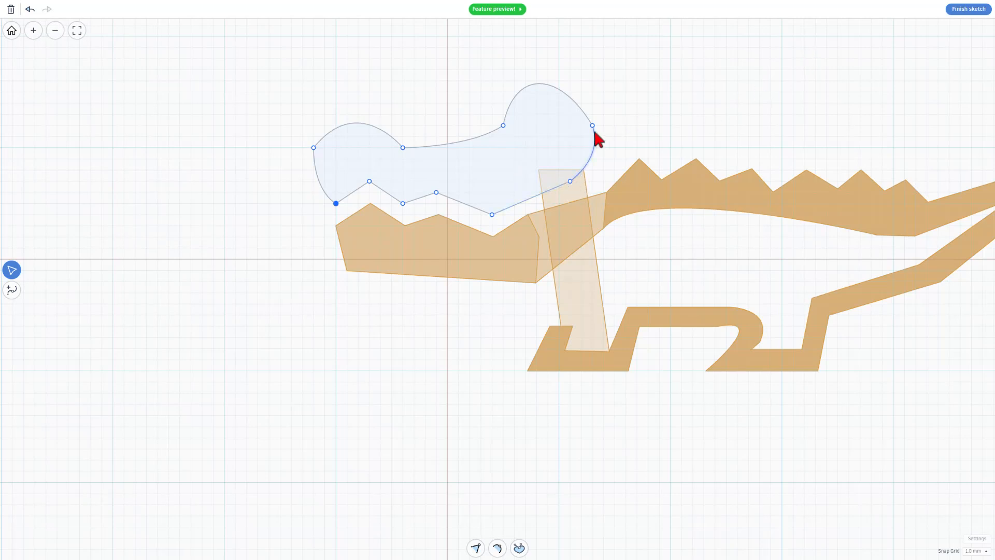
{"action": "left_click", "coordinate": [962, 9]}
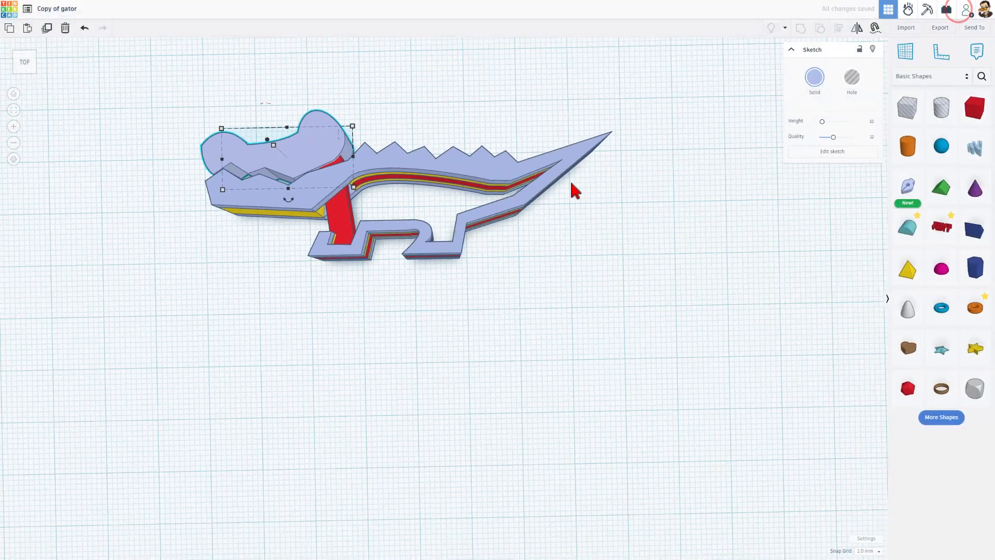
Set the height of the two-bump head piece to 14 mm
{"action": "right_click_drag", "start_coordinate": [239, 347], "coordinate": [288, 375]}
{"action": "middle_click_drag", "start_coordinate": [288, 375], "coordinate": [536, 363]}
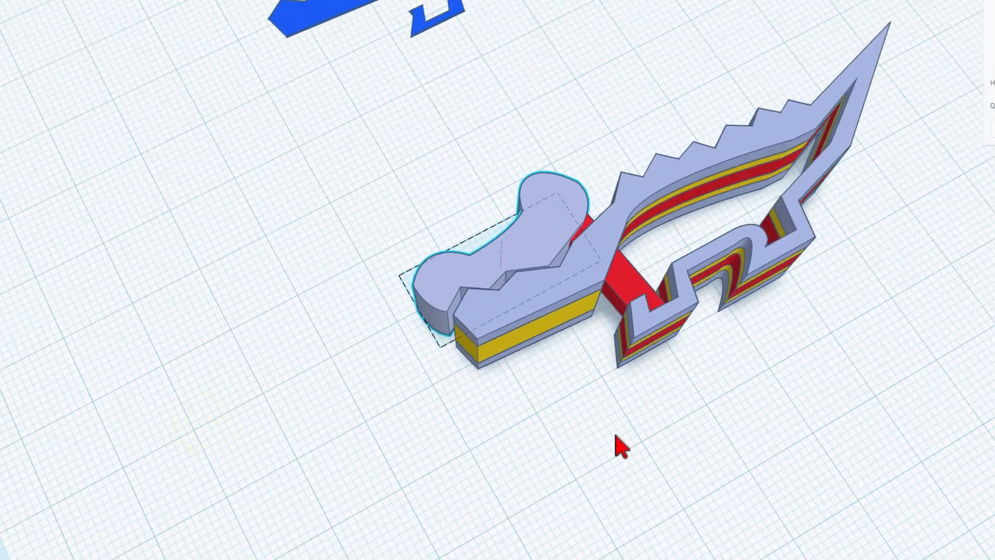
{"action": "scroll", "coordinate": [511, 311], "scroll_direction": "up", "scroll_amount": 2}
{"action": "mouse_move", "coordinate": [570, 335]}
{"action": "right_mouse_down"}
{"action": "mouse_move", "coordinate": [845, 331]}
{"action": "mouse_move", "coordinate": [715, 318]}
{"action": "mouse_move", "coordinate": [653, 280]}
{"action": "right_mouse_up"}
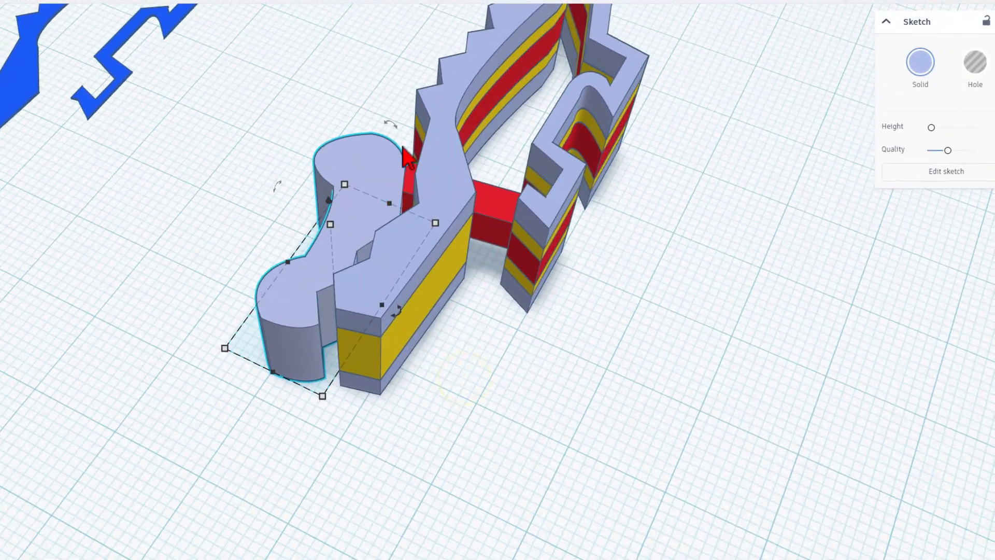
{"action": "left_click", "coordinate": [320, 227]}
{"action": "left_click", "coordinate": [340, 225]}
{"action": "left_click", "coordinate": [330, 224]}
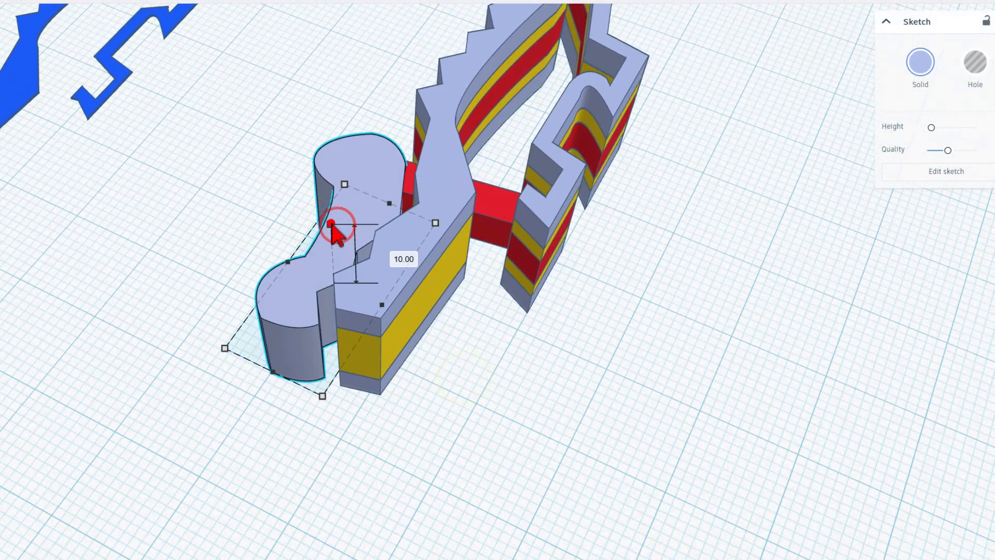
{"action": "left_click", "coordinate": [391, 254]}
{"action": "type", "text": "14"}
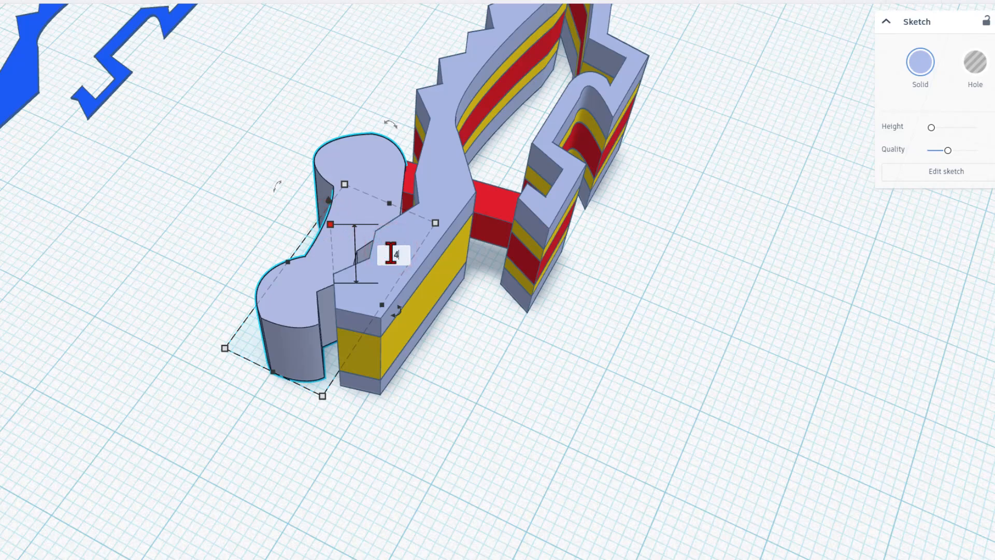
{"action": "key", "text": "Return"}
{"action": "left_click", "coordinate": [532, 349]}
{"action": "right_click_drag", "start_coordinate": [537, 365], "coordinate": [575, 297]}
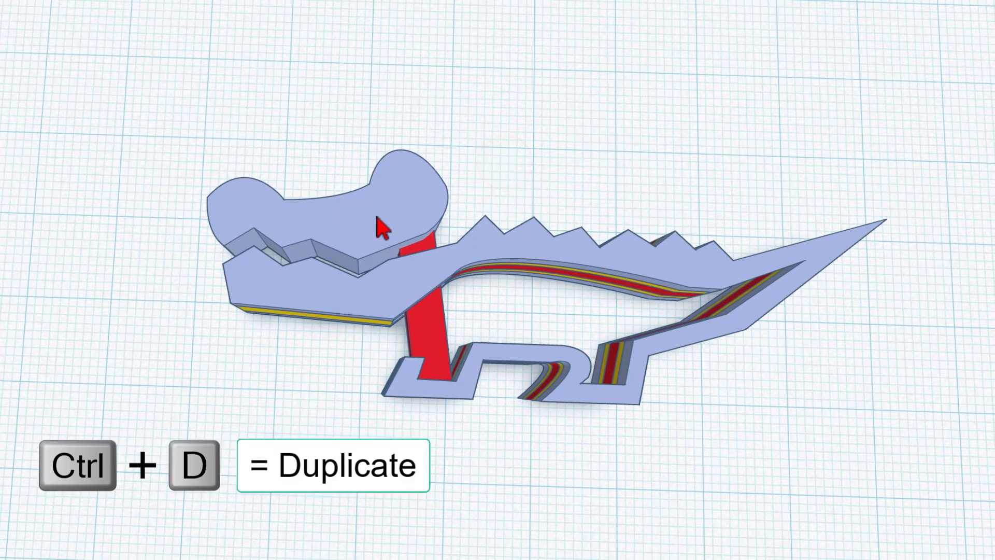
Duplicate the two-bump piece as a hole and delete the snout-side points from the copy's sketch
{"action": "left_click", "coordinate": [396, 226]}
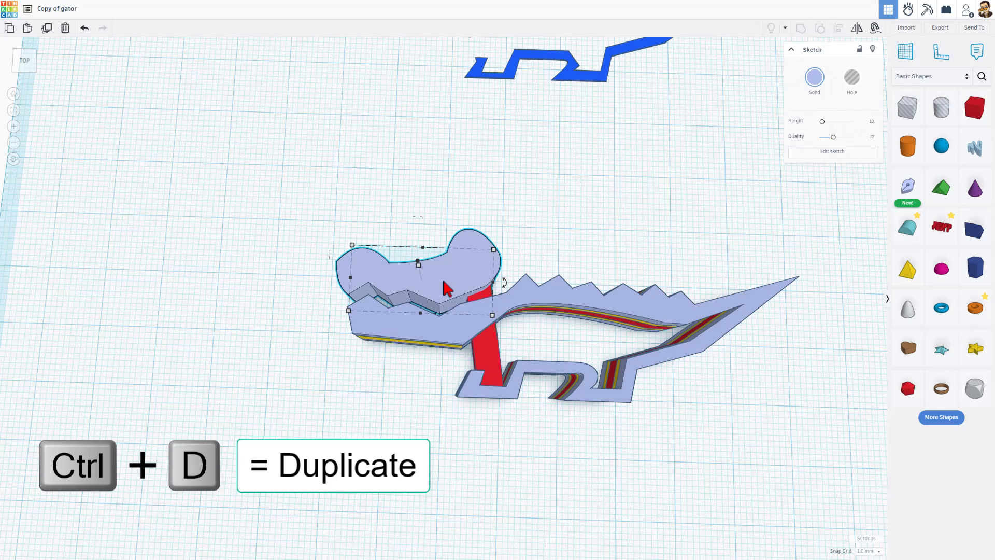
{"action": "key", "text": "ctrl+d"}
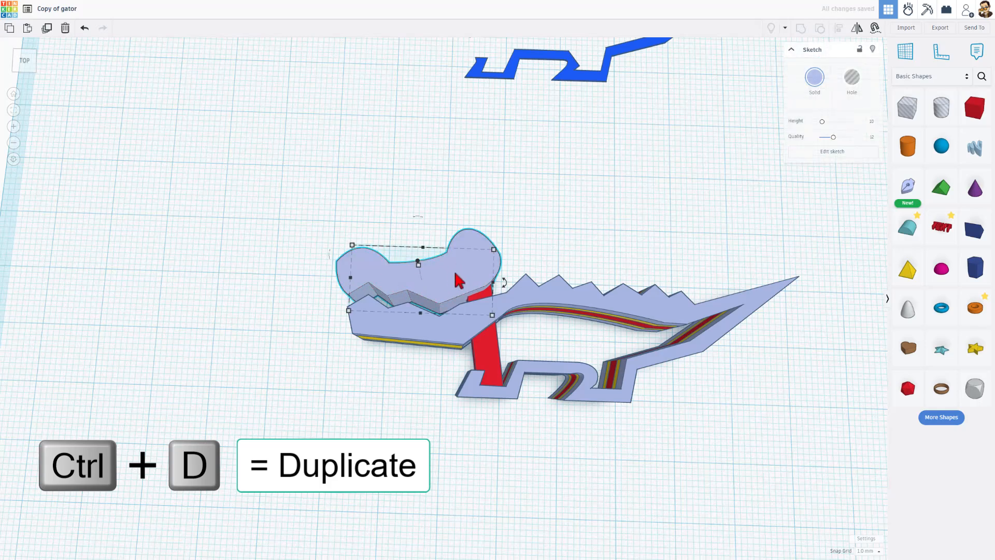
{"action": "left_click", "coordinate": [851, 79]}
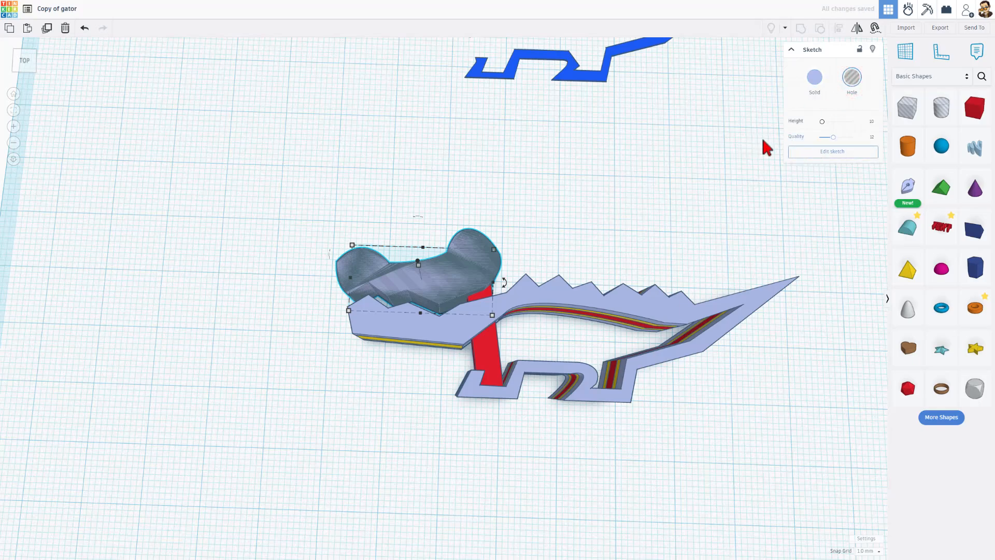
{"action": "left_click", "coordinate": [833, 152]}
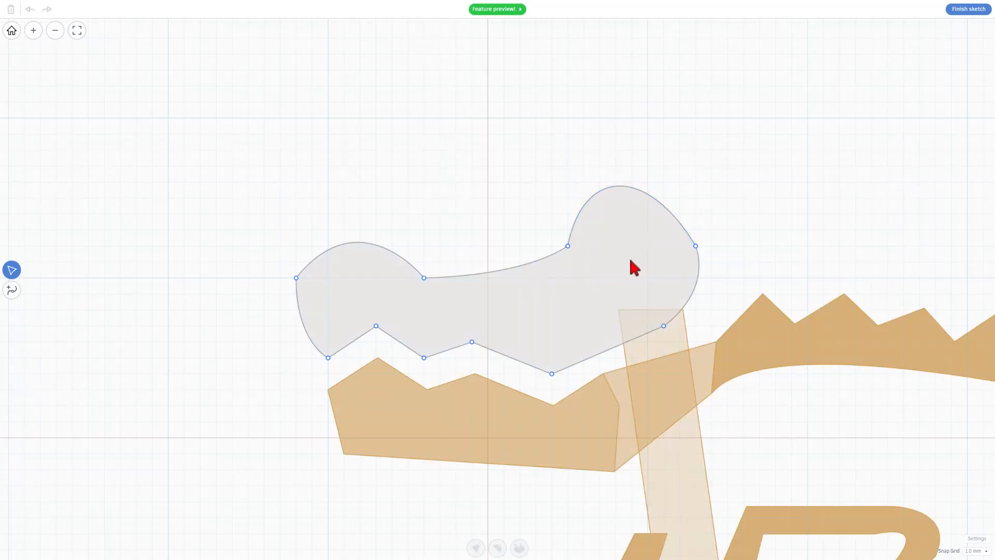
{"action": "mouse_move", "coordinate": [248, 235]}
{"action": "left_mouse_down"}
{"action": "mouse_move", "coordinate": [464, 382]}
{"action": "mouse_move", "coordinate": [490, 377]}
{"action": "left_mouse_up"}
{"action": "key", "text": "Delete"}
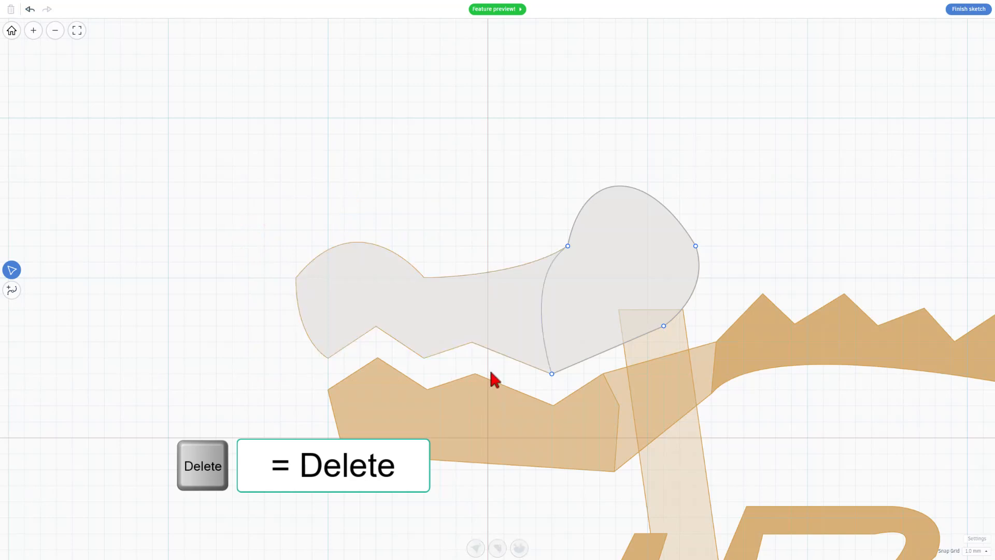
Shrink the outline inside the rear bump by raising its two lower points, lowering the top curve and turning the front point's lower handle inward
{"action": "left_click_drag", "start_coordinate": [551, 373], "coordinate": [615, 294]}
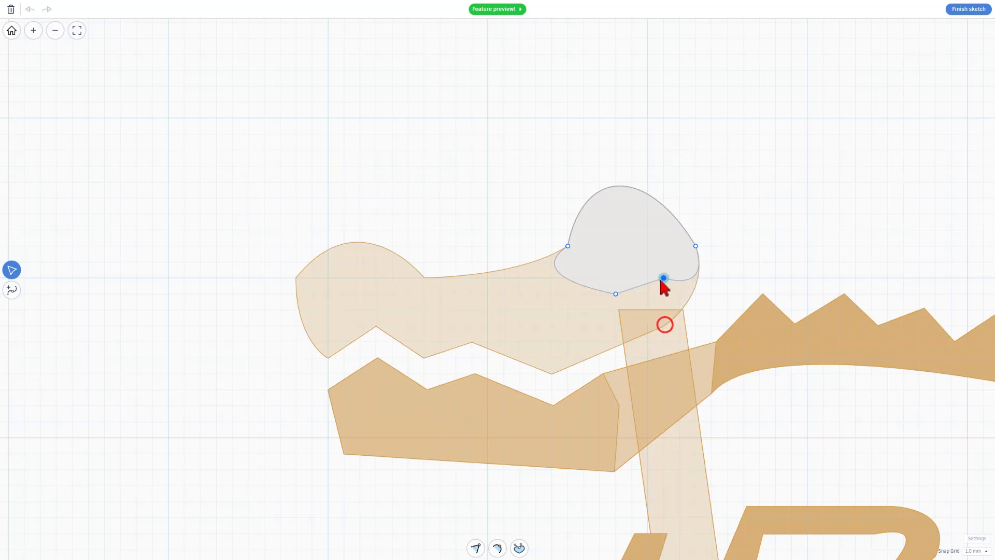
{"action": "left_click_drag", "start_coordinate": [615, 192], "coordinate": [615, 203]}
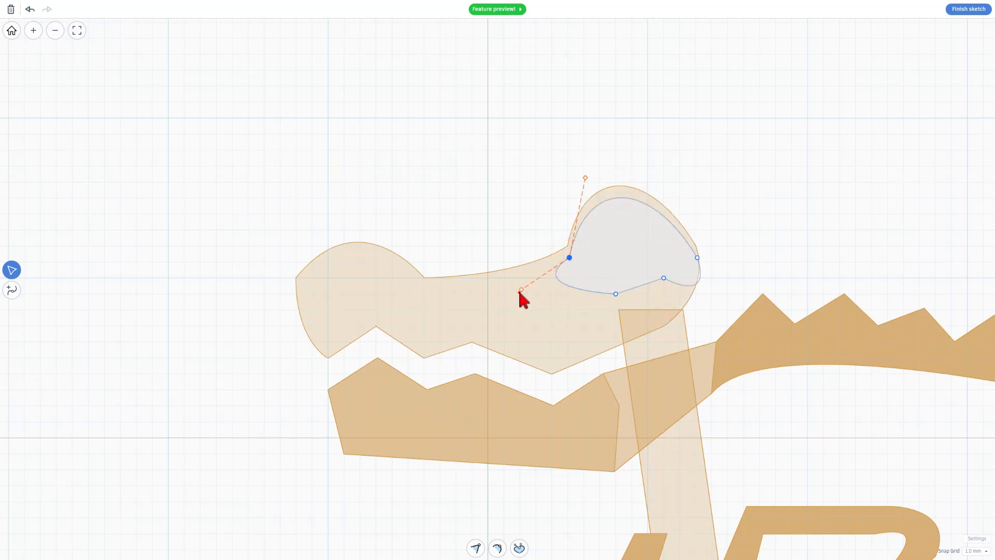
{"action": "left_click_drag", "start_coordinate": [520, 289], "coordinate": [598, 278]}
Remove the outline's outermost rear point and shift its top curve about 1 mm rearward and upward
{"action": "left_click", "coordinate": [12, 289]}
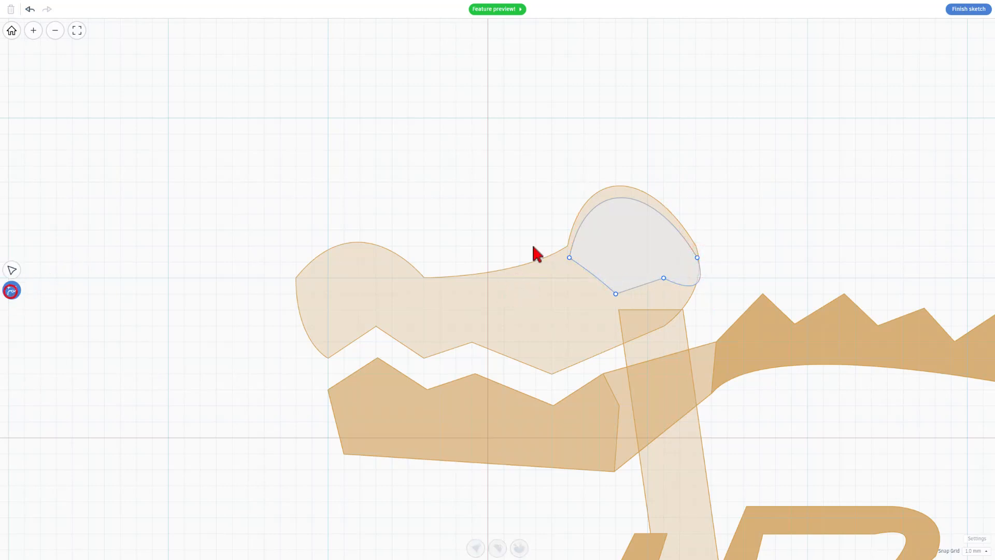
{"action": "left_click", "coordinate": [693, 257]}
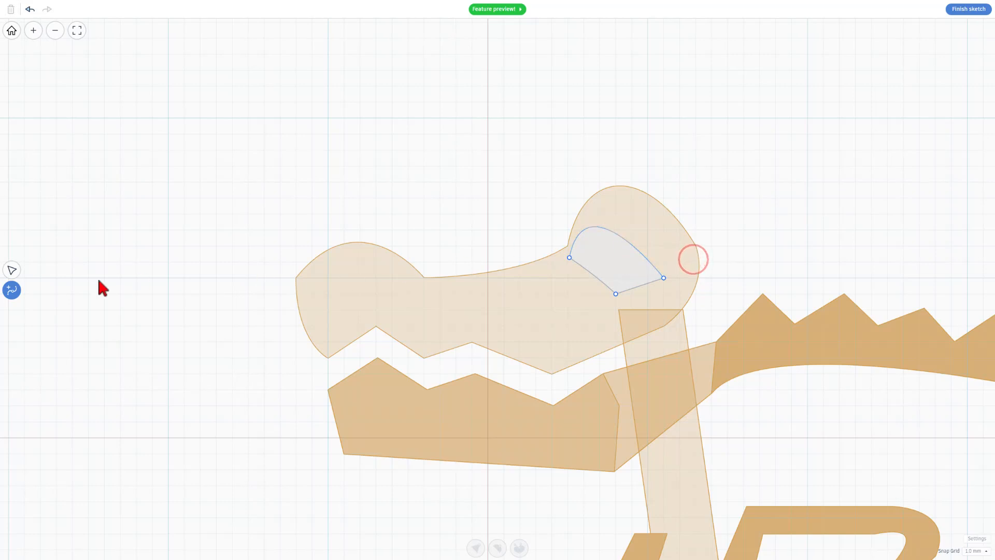
{"action": "left_click", "coordinate": [11, 270]}
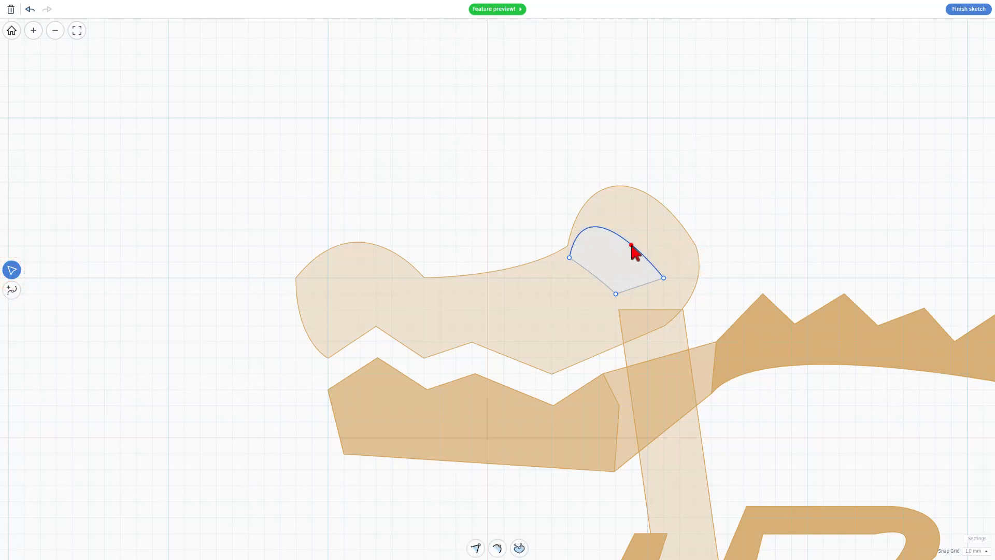
{"action": "left_click_drag", "start_coordinate": [633, 249], "coordinate": [654, 219]}
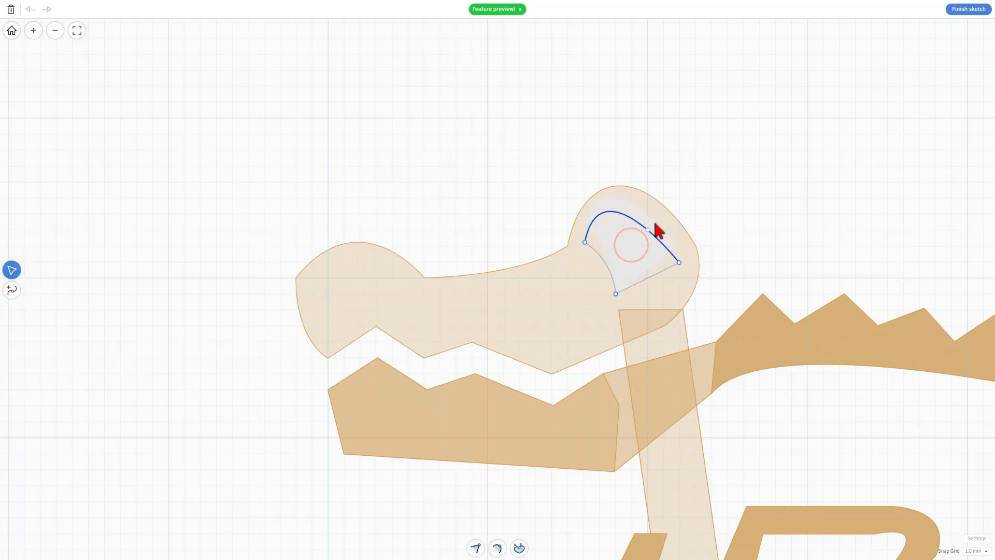
{"action": "left_click", "coordinate": [615, 294]}
{"action": "left_click", "coordinate": [11, 290]}
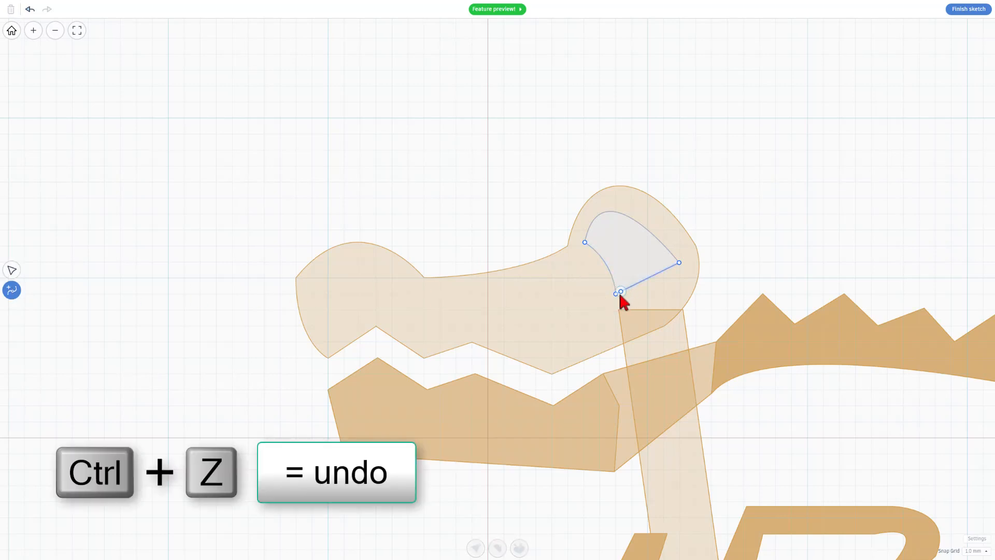
{"action": "key", "text": "ctrl+z"}
{"action": "key", "text": "ctrl+z"}
{"action": "left_click", "coordinate": [11, 270]}
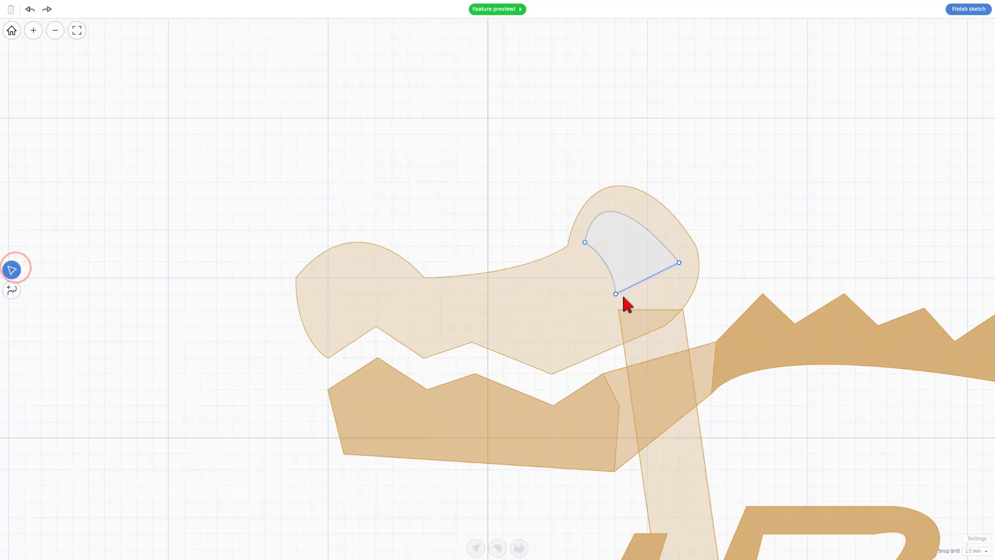
Break the bottom point's handles, adjust them and the front point's handle into a rounded teardrop eye, and finish the sketch
{"action": "left_click", "coordinate": [615, 294]}
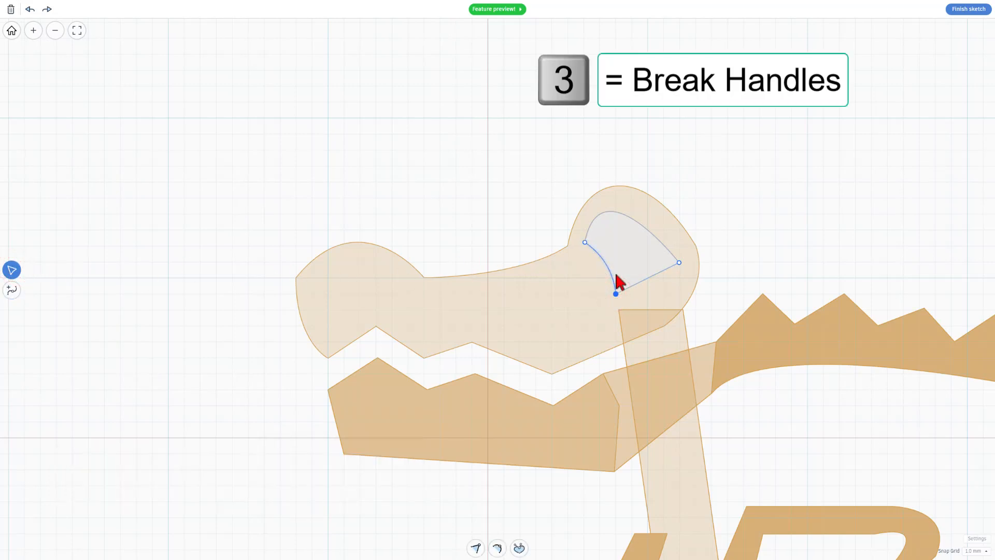
{"action": "key", "text": "3"}
{"action": "left_click", "coordinate": [592, 288]}
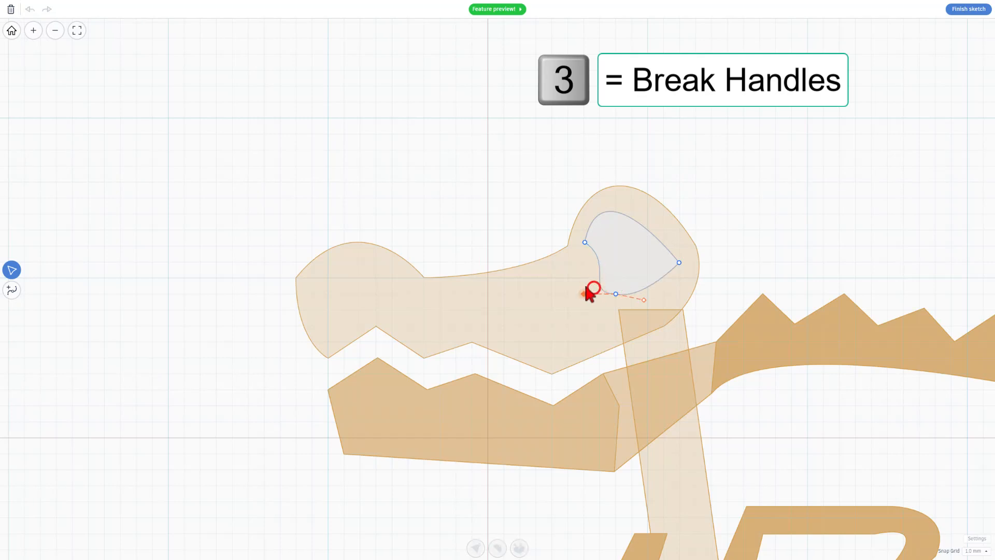
{"action": "left_click", "coordinate": [584, 242]}
{"action": "left_click", "coordinate": [614, 262]}
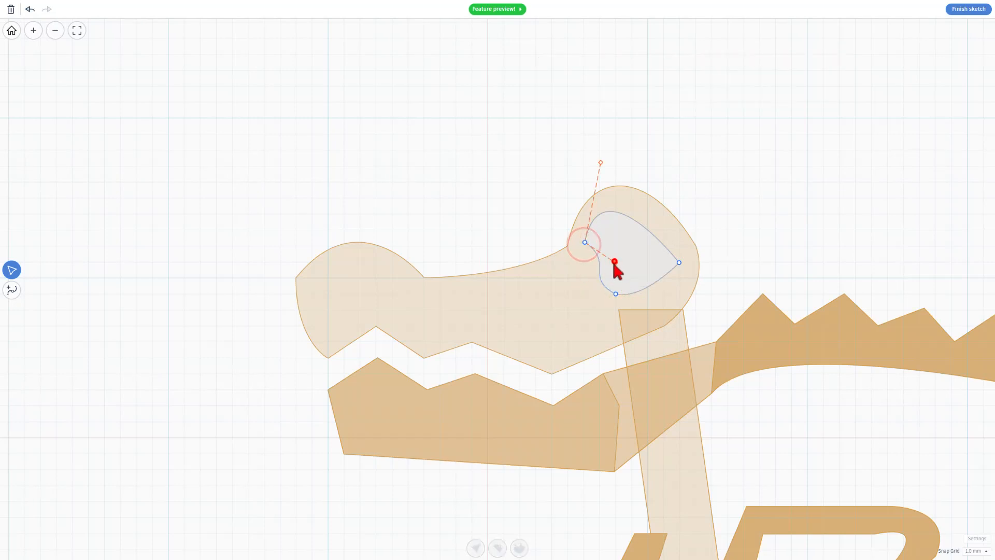
{"action": "left_click", "coordinate": [679, 262]}
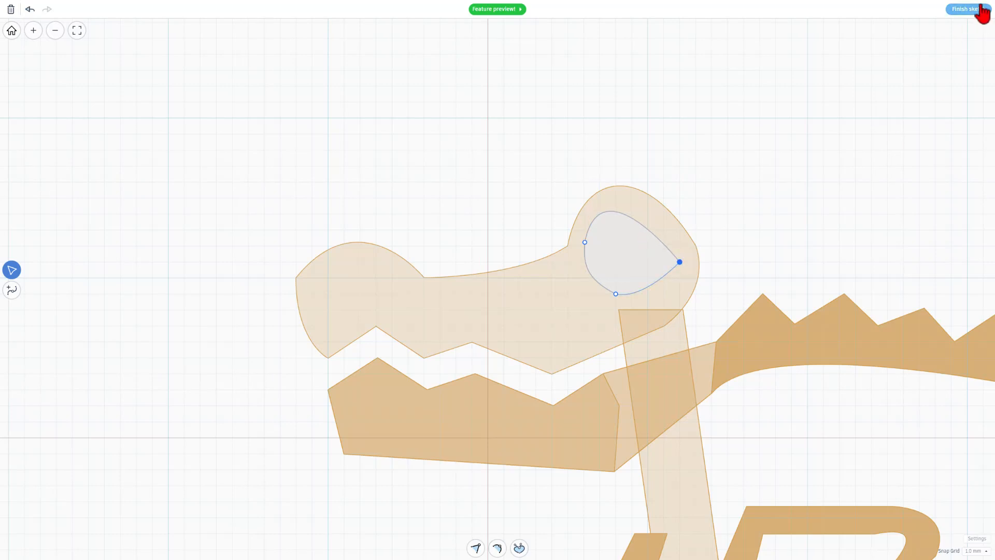
{"action": "left_click", "coordinate": [968, 9]}
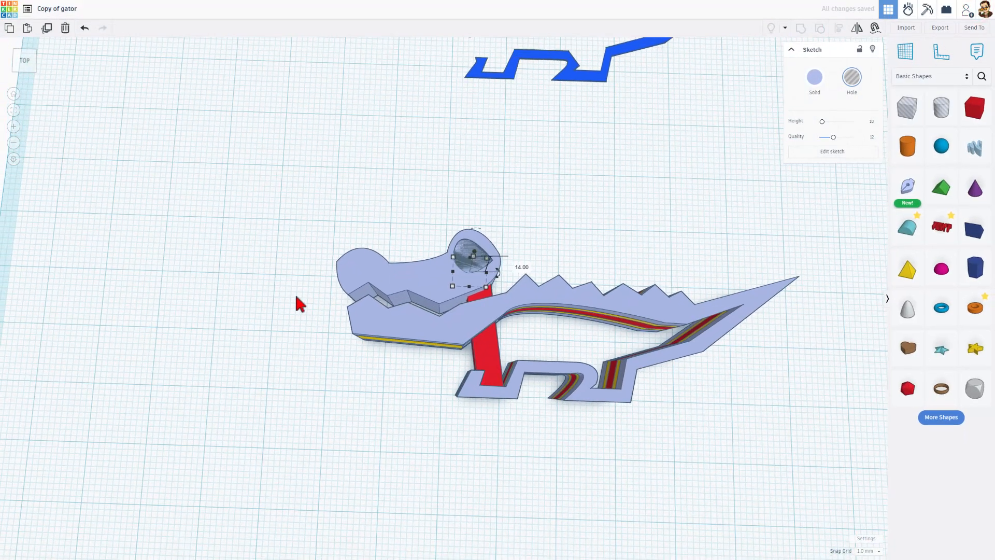
Duplicate the two-bump piece again as a hole and delete the copy's points behind the snout bump
{"action": "mouse_move", "coordinate": [289, 294]}
{"action": "right_mouse_down"}
{"action": "mouse_move", "coordinate": [465, 296]}
{"action": "mouse_move", "coordinate": [435, 247]}
{"action": "right_mouse_up"}
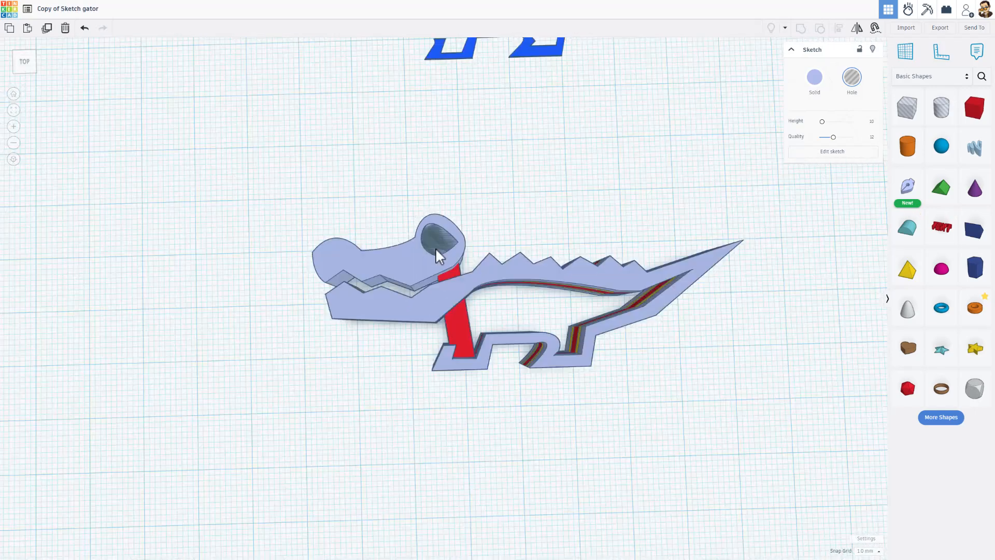
{"action": "left_click", "coordinate": [336, 258]}
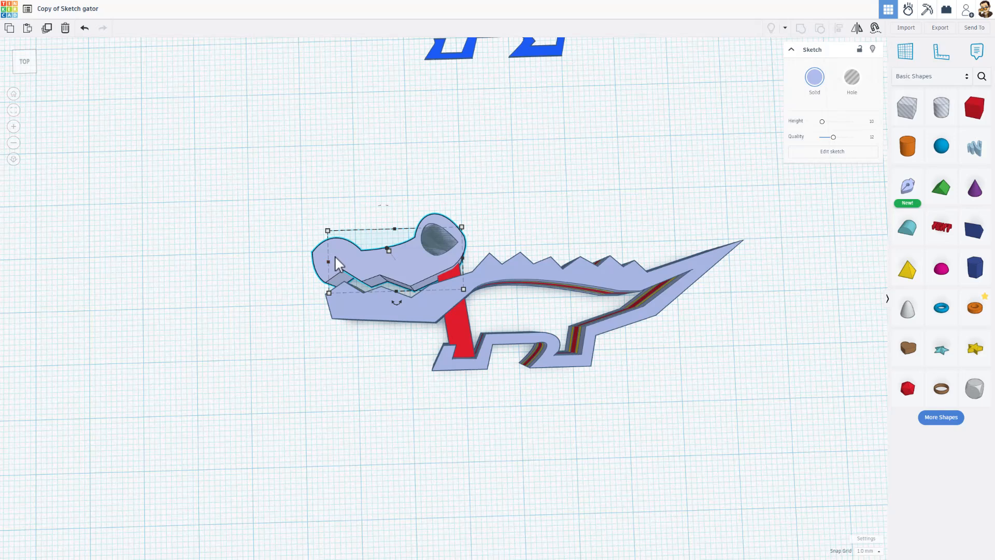
{"action": "key", "text": "ctrl+d"}
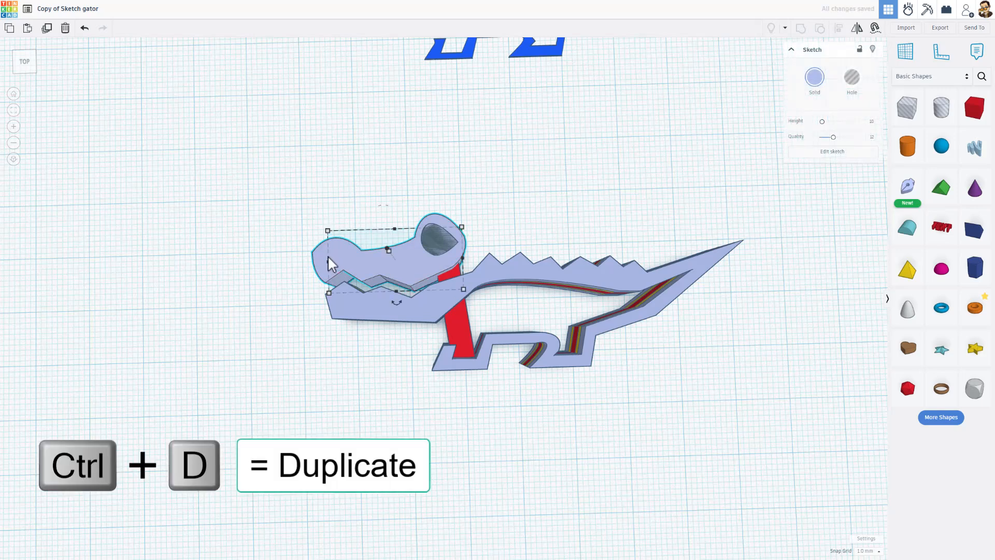
{"action": "left_click", "coordinate": [850, 82]}
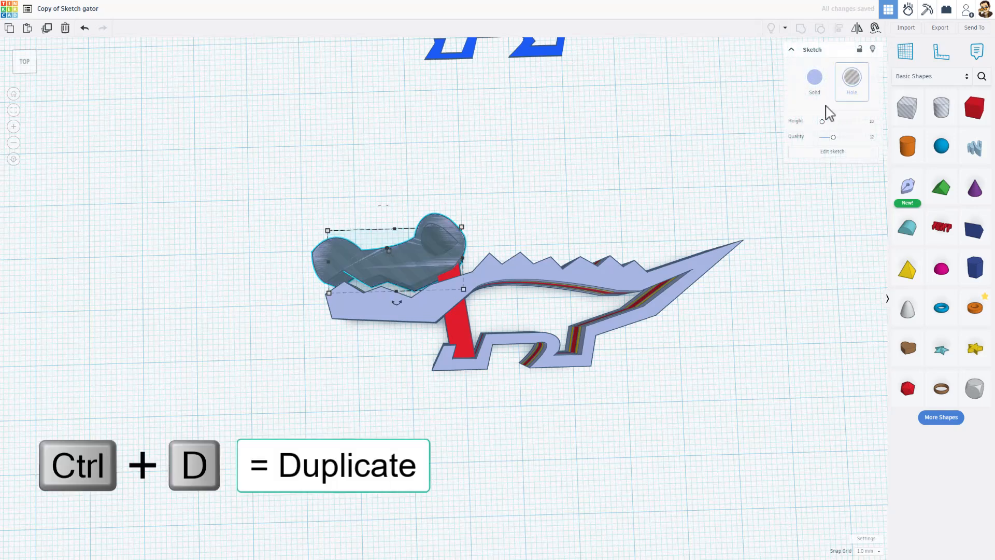
{"action": "left_click", "coordinate": [824, 153]}
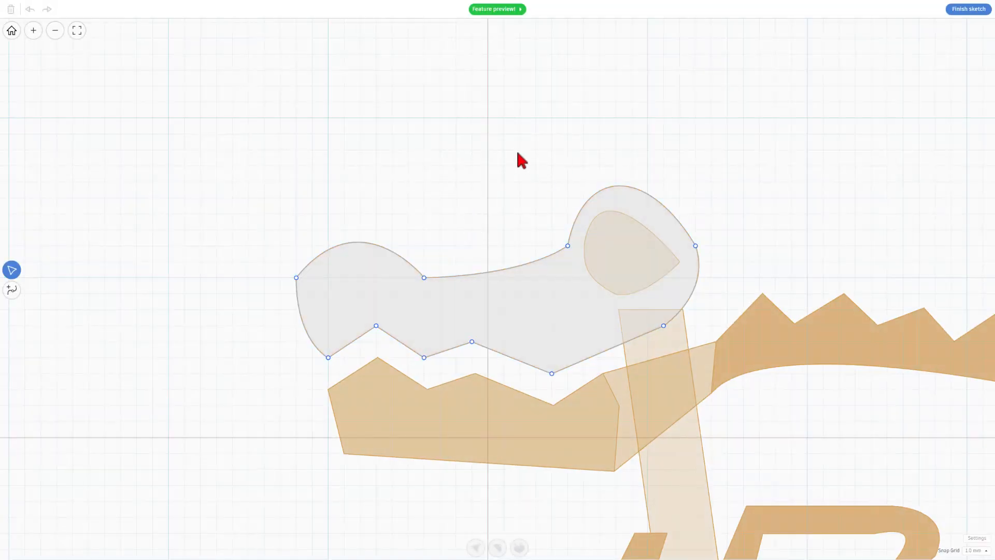
{"action": "left_click_drag", "start_coordinate": [518, 154], "coordinate": [743, 430]}
{"action": "key", "text": "Delete"}
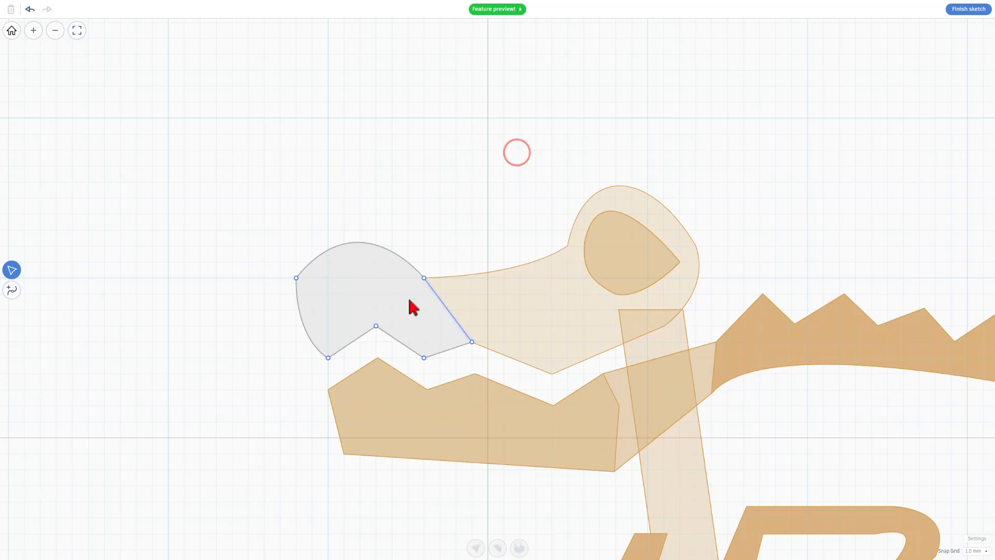
Remove the two rearmost zigzag points from the snout outline, leaving four points
{"action": "left_click", "coordinate": [11, 289]}
{"action": "left_click", "coordinate": [459, 344]}
{"action": "left_click", "coordinate": [472, 343]}
{"action": "left_click", "coordinate": [461, 346]}
{"action": "left_click", "coordinate": [423, 359]}
{"action": "left_click", "coordinate": [14, 267]}
Pull the four remaining points 1 to 2 mm inward so the outline sits inside the snout bump
{"action": "left_click_drag", "start_coordinate": [425, 277], "coordinate": [409, 278]}
{"action": "left_click_drag", "start_coordinate": [299, 279], "coordinate": [312, 294]}
{"action": "left_click_drag", "start_coordinate": [328, 354], "coordinate": [328, 326]}
{"action": "left_click_drag", "start_coordinate": [374, 328], "coordinate": [376, 310]}
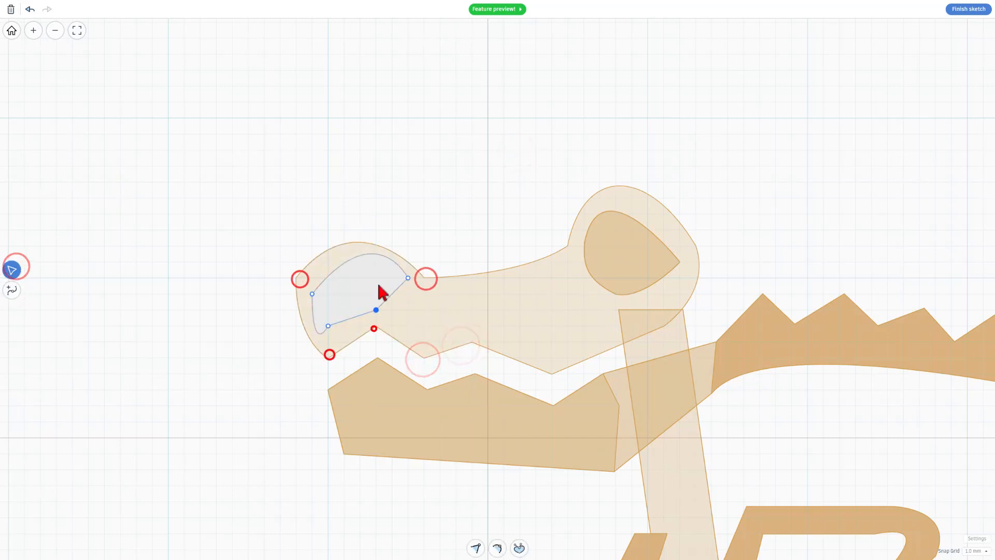
Adjust the rear point and the curve handles to form a small rounded nostril, and finish the sketch
{"action": "left_click_drag", "start_coordinate": [392, 264], "coordinate": [376, 264]}
{"action": "left_click_drag", "start_coordinate": [296, 297], "coordinate": [312, 294]}
{"action": "left_click_drag", "start_coordinate": [373, 215], "coordinate": [346, 230]}
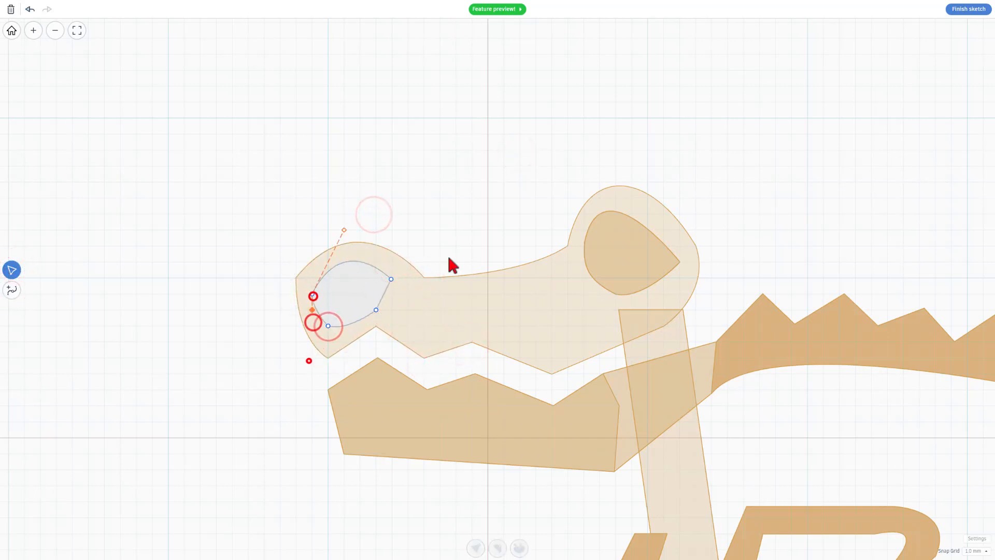
{"action": "left_click", "coordinate": [968, 8]}
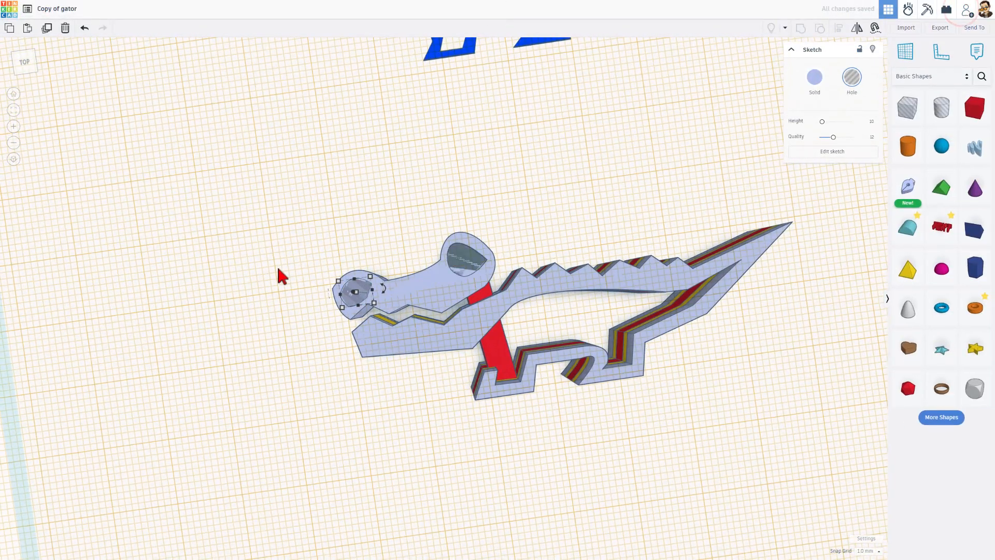
Raise the nostril hole, and group the whole gator with both holes to cut the eye and nostril recesses
{"action": "right_click_drag", "start_coordinate": [275, 268], "coordinate": [437, 204]}
{"action": "left_click_drag", "start_coordinate": [385, 310], "coordinate": [381, 285]}
{"action": "left_click", "coordinate": [440, 213]}
{"action": "right_click_drag", "start_coordinate": [441, 213], "coordinate": [376, 197]}
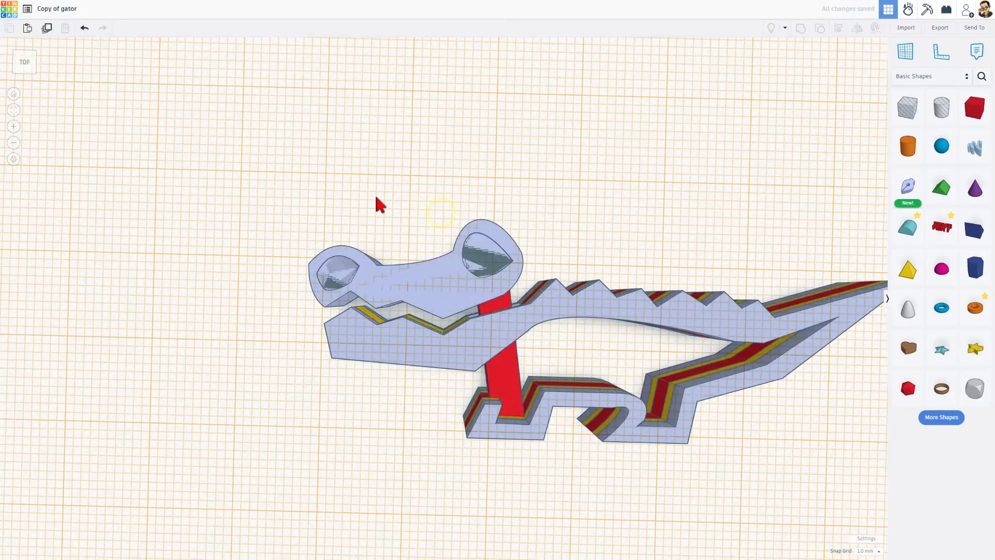
{"action": "left_click_drag", "start_coordinate": [309, 213], "coordinate": [498, 298]}
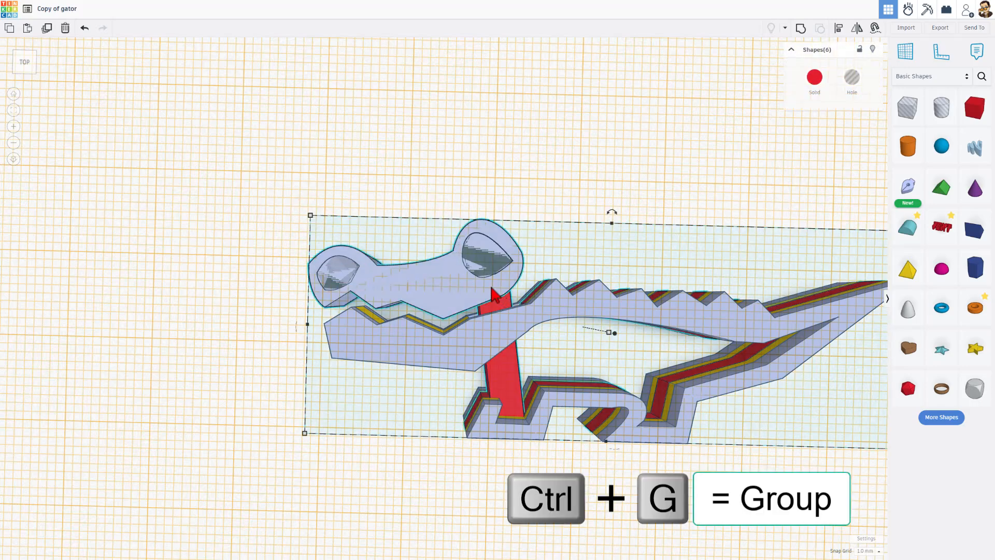
{"action": "key", "text": "ctrl+g"}
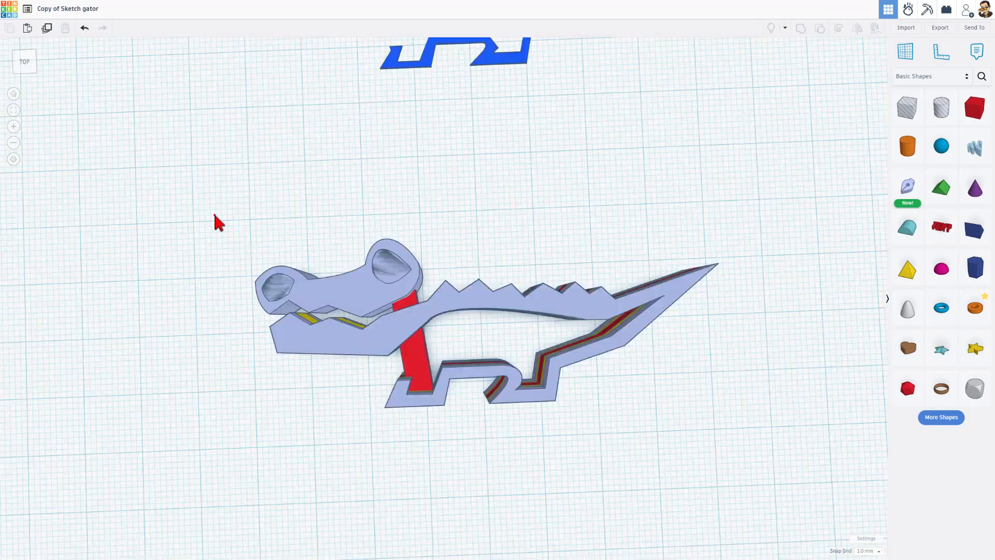
Group all the gator's layers into one shape and recolor the group solid green
{"action": "mouse_move", "coordinate": [215, 215]}
{"action": "left_mouse_down"}
{"action": "mouse_move", "coordinate": [564, 420]}
{"action": "mouse_move", "coordinate": [637, 420]}
{"action": "left_mouse_up"}
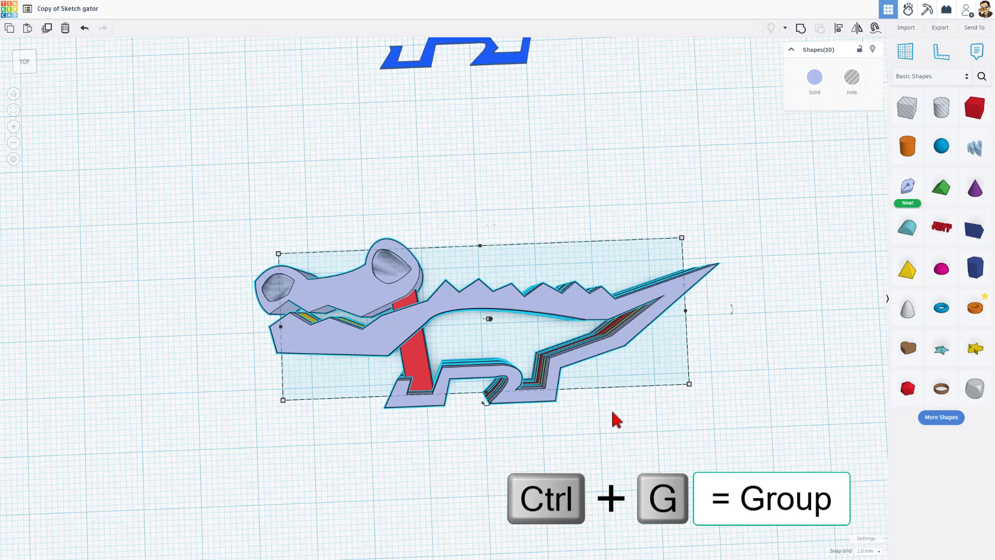
{"action": "key", "text": "ctrl+g"}
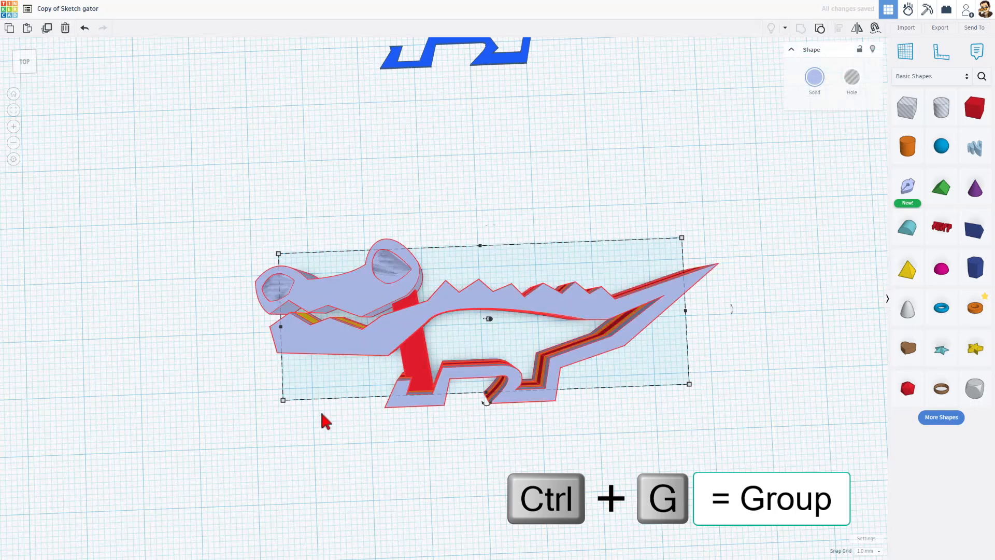
{"action": "mouse_move", "coordinate": [477, 391]}
{"action": "right_mouse_down"}
{"action": "mouse_move", "coordinate": [520, 373]}
{"action": "mouse_move", "coordinate": [493, 402]}
{"action": "right_mouse_up"}
{"action": "left_click", "coordinate": [813, 87]}
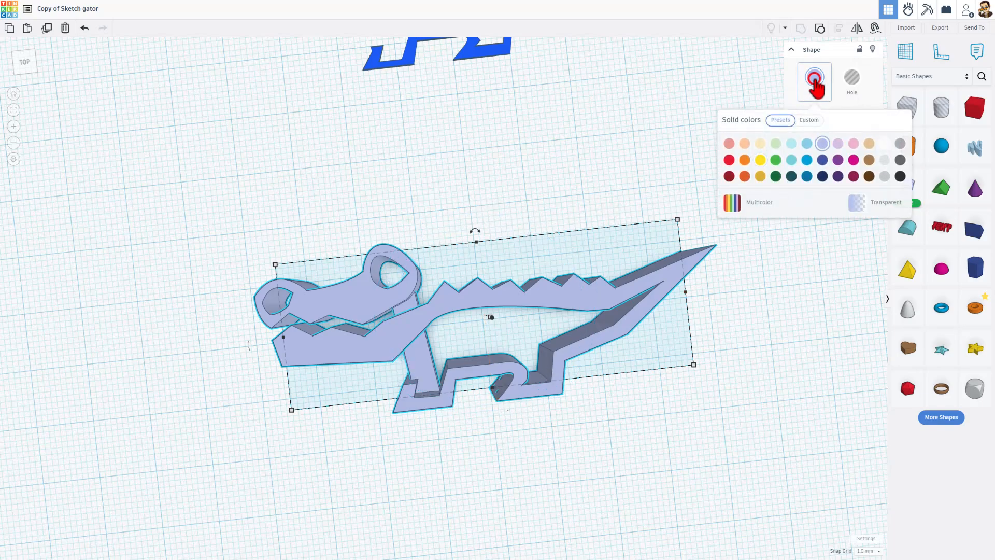
{"action": "left_click", "coordinate": [775, 159]}
{"action": "right_click_drag", "start_coordinate": [564, 197], "coordinate": [559, 344]}
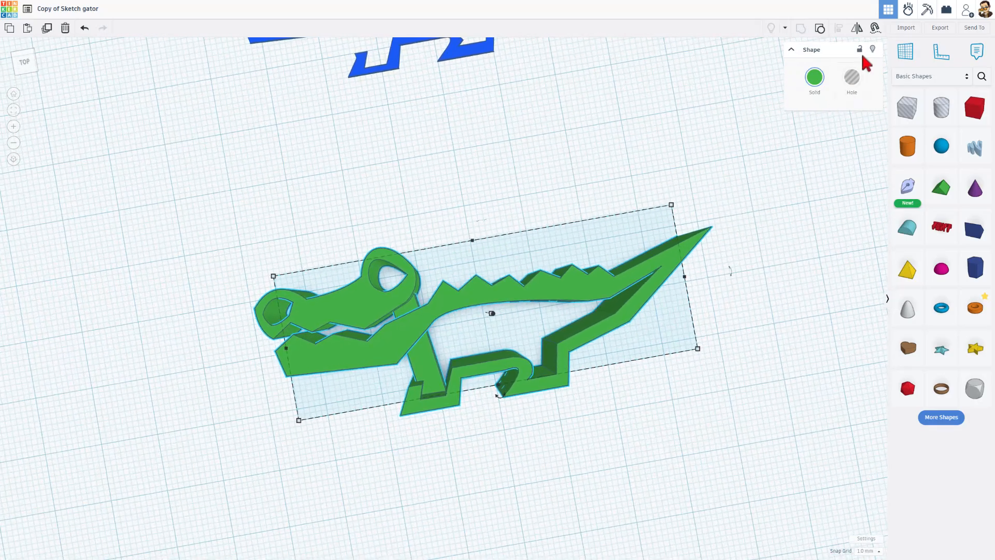
Export only the selected gator as an STL file named "gator 4" in the 3dmodeling folder
{"action": "left_click", "coordinate": [939, 28]}
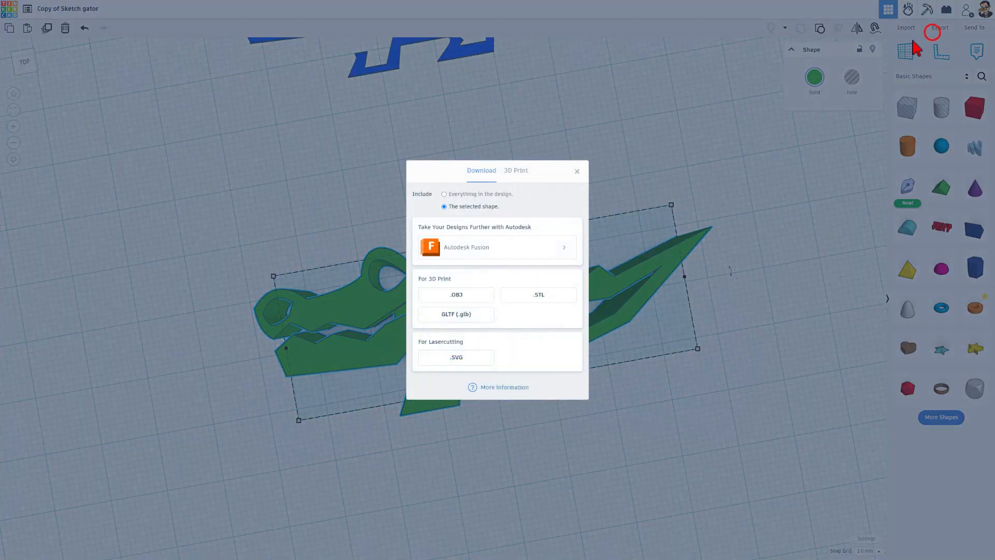
{"action": "left_click", "coordinate": [538, 296]}
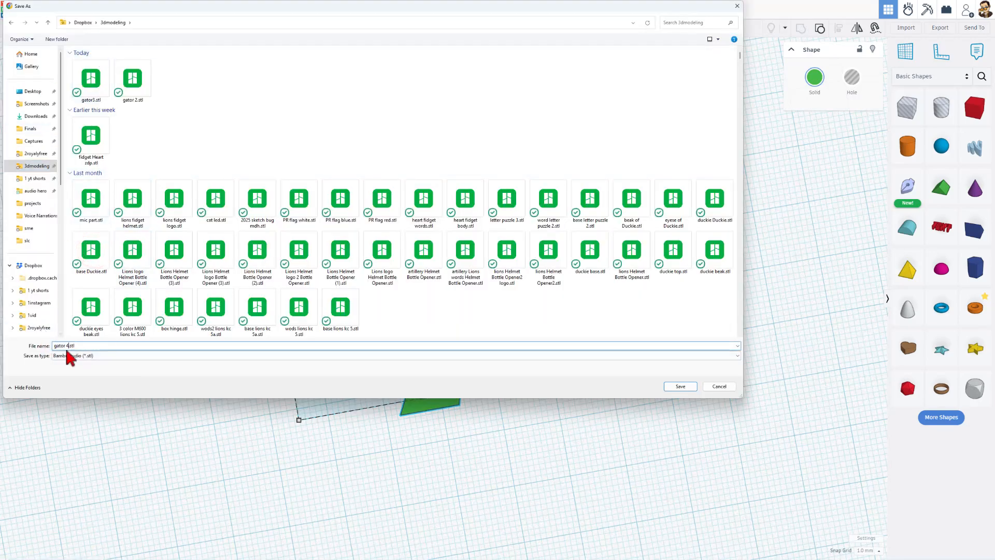
{"action": "left_click", "coordinate": [678, 386]}
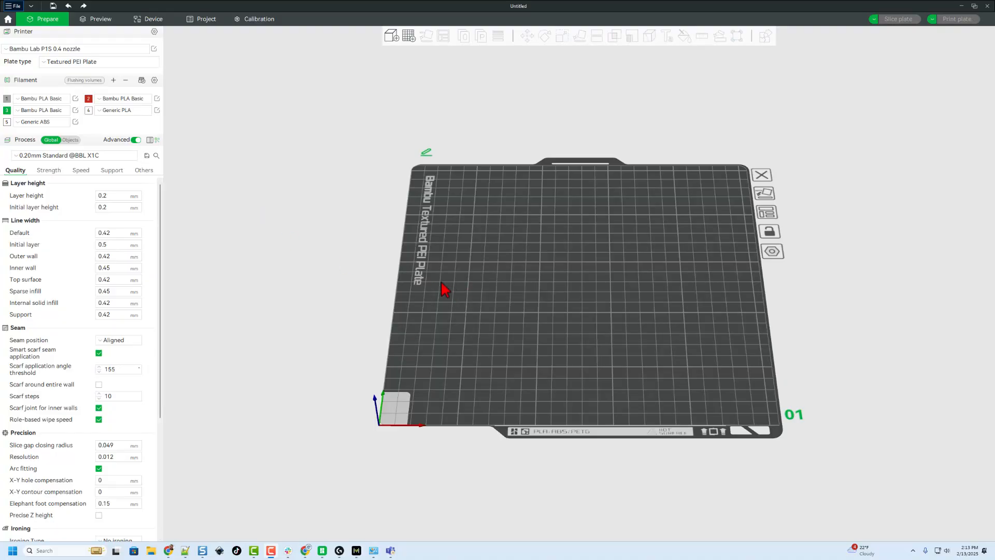
Switch to Bambu Studio, import gator 4.stl from the 3dmodeling folder, and assign the green filament to the model
{"action": "left_click", "coordinate": [392, 38]}
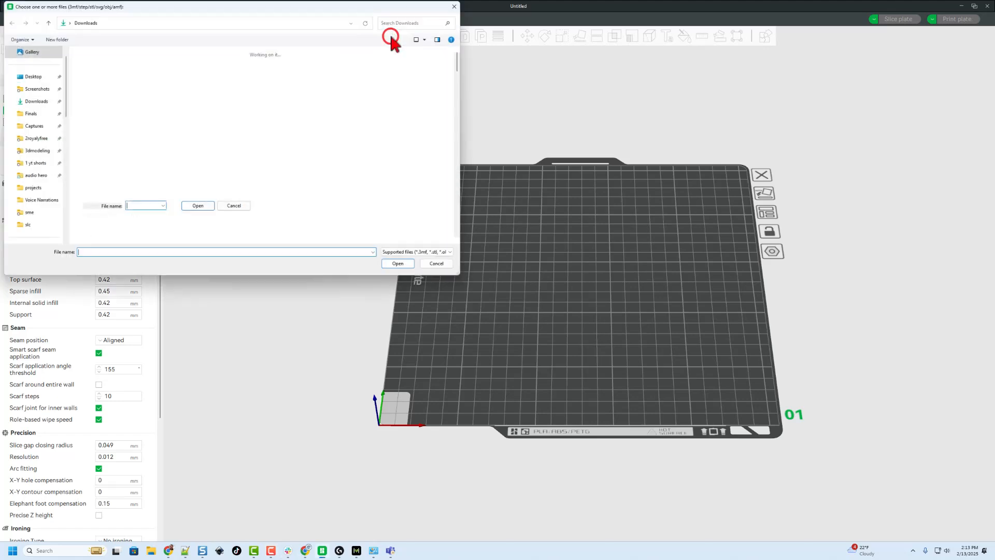
{"action": "left_click", "coordinate": [37, 151]}
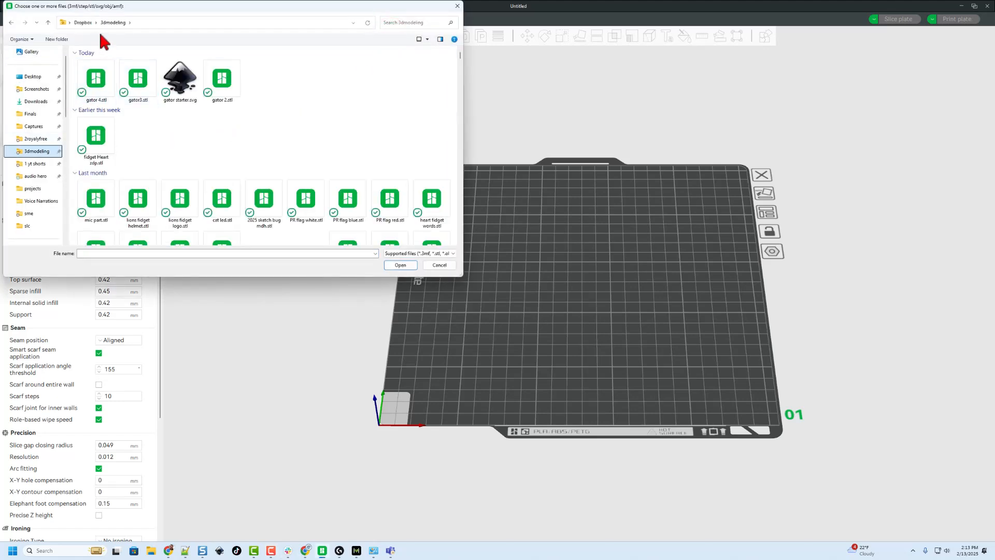
{"action": "double_click", "coordinate": [101, 87]}
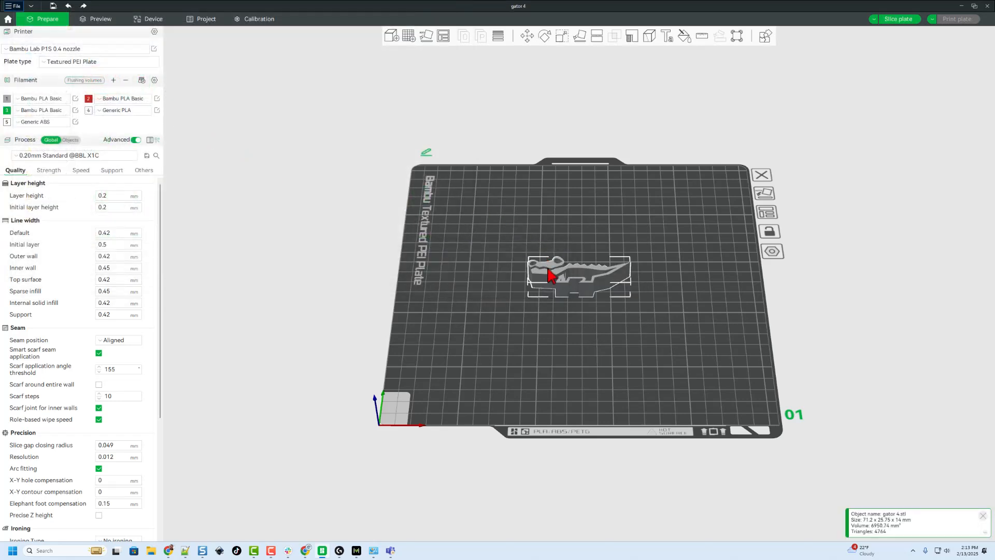
{"action": "right_click", "coordinate": [550, 273]}
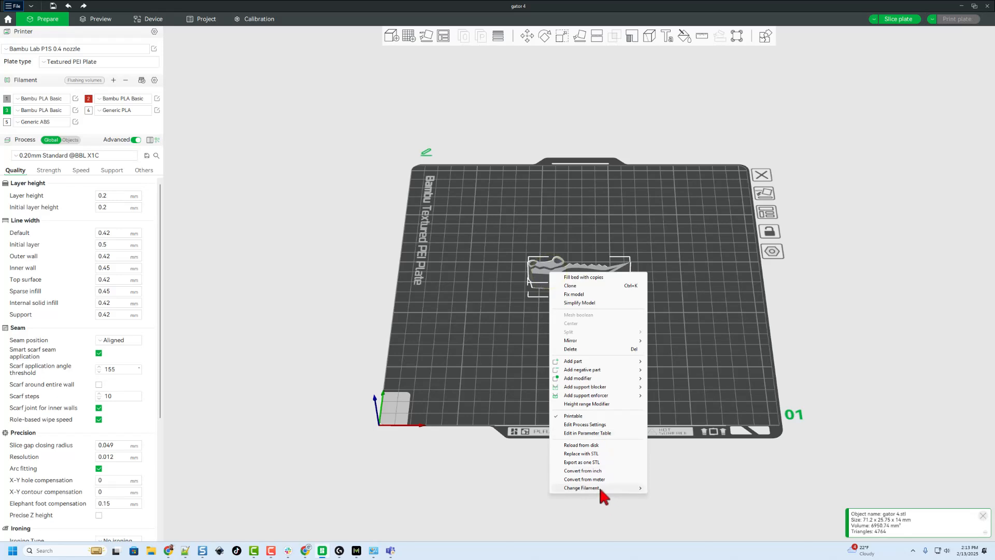
{"action": "mouse_move", "coordinate": [600, 489]}
{"action": "left_click", "coordinate": [662, 509]}
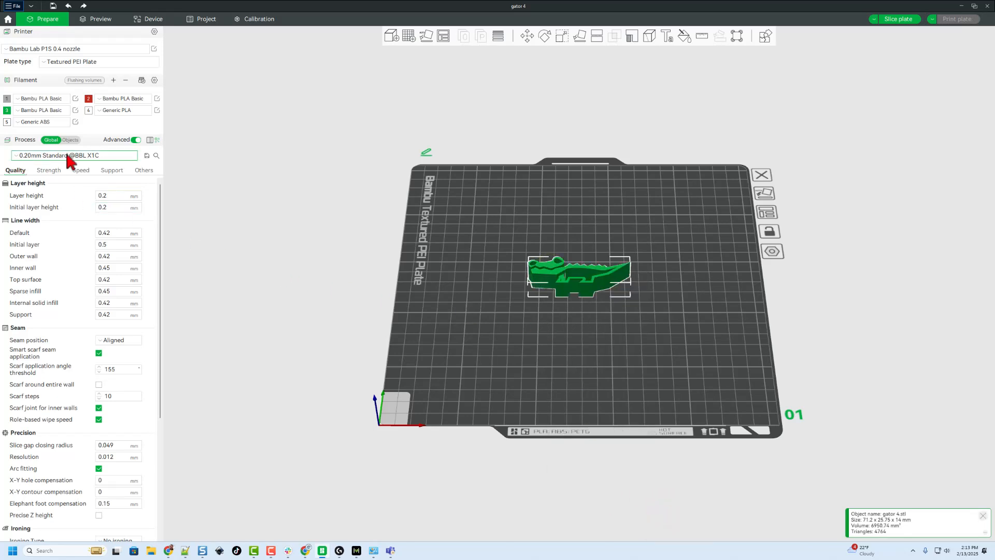
Slice the plate and send the gator print job to the printer, including starting the printer's live camera view
{"action": "left_click", "coordinate": [898, 19]}
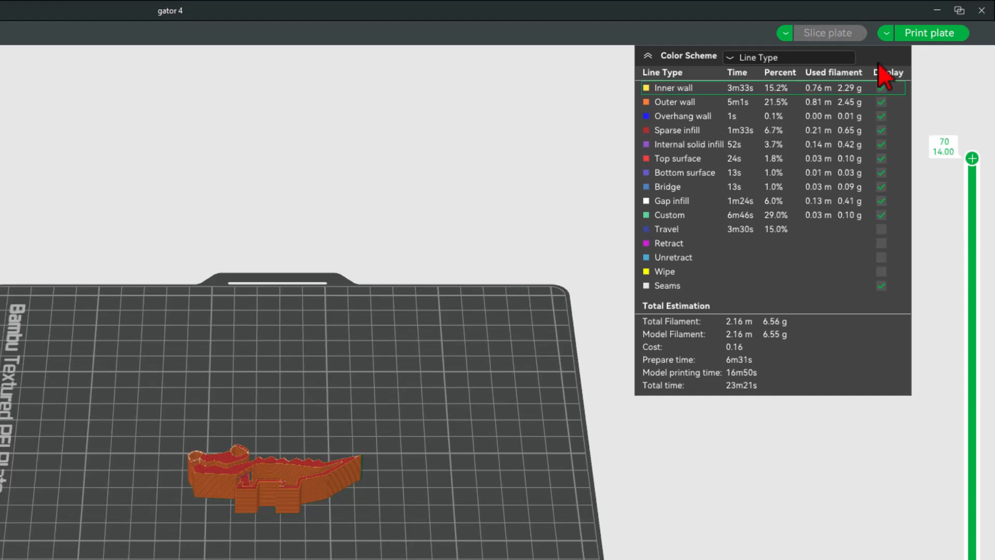
{"action": "left_click", "coordinate": [961, 32]}
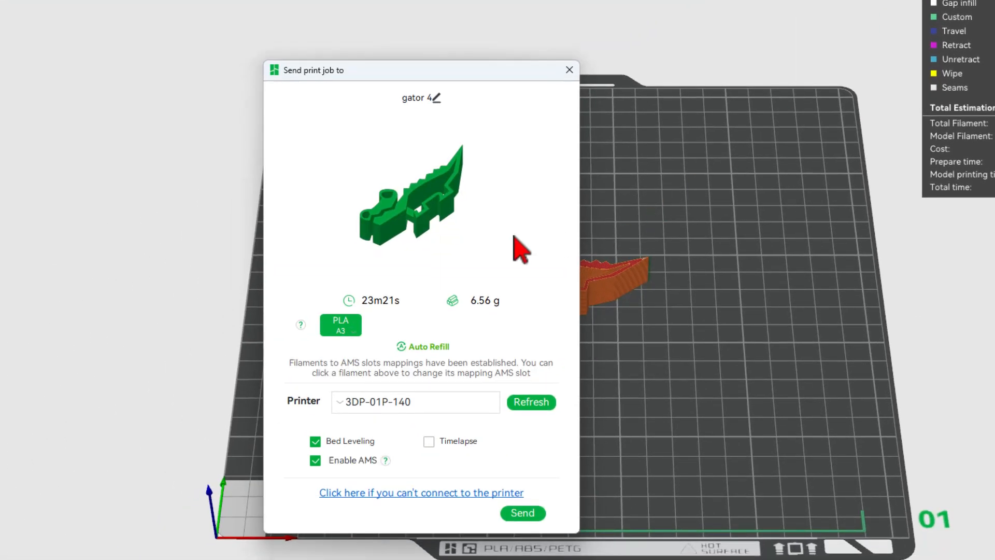
{"action": "left_click", "coordinate": [524, 513]}
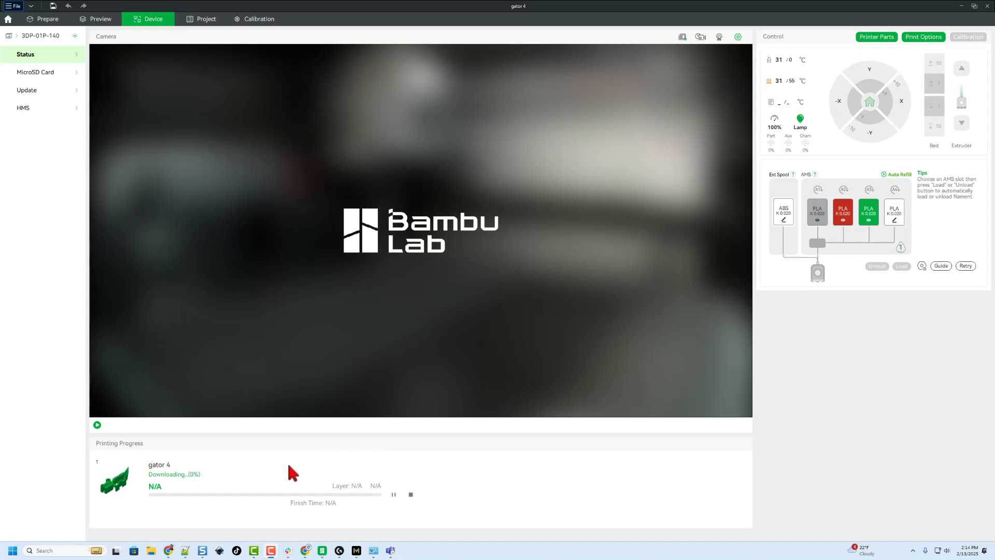
{"action": "left_click", "coordinate": [97, 424]}
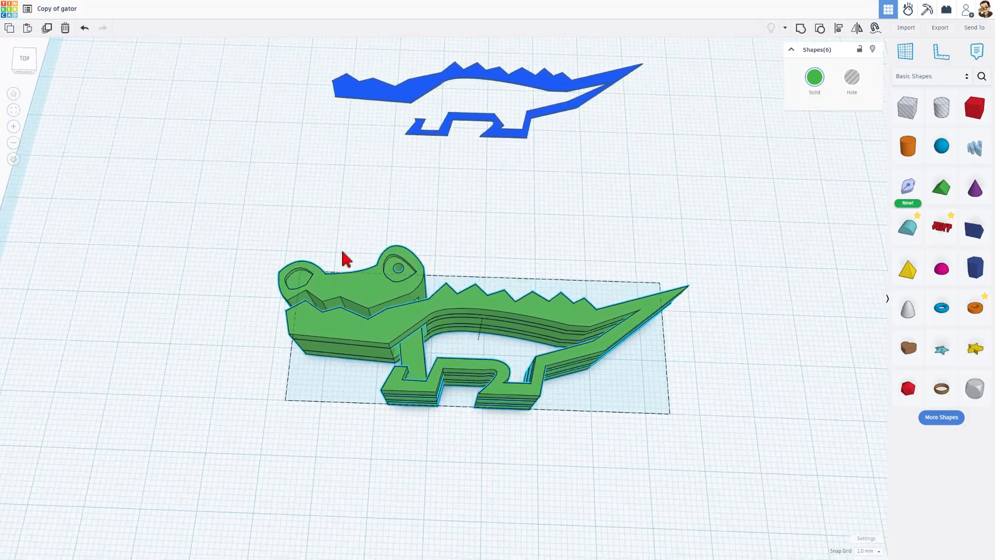
Switch back to Tinkercad, set the workspace background to the light tan preset, and hide the grid
{"action": "left_click", "coordinate": [441, 247]}
{"action": "right_click_drag", "start_coordinate": [562, 313], "coordinate": [584, 327]}
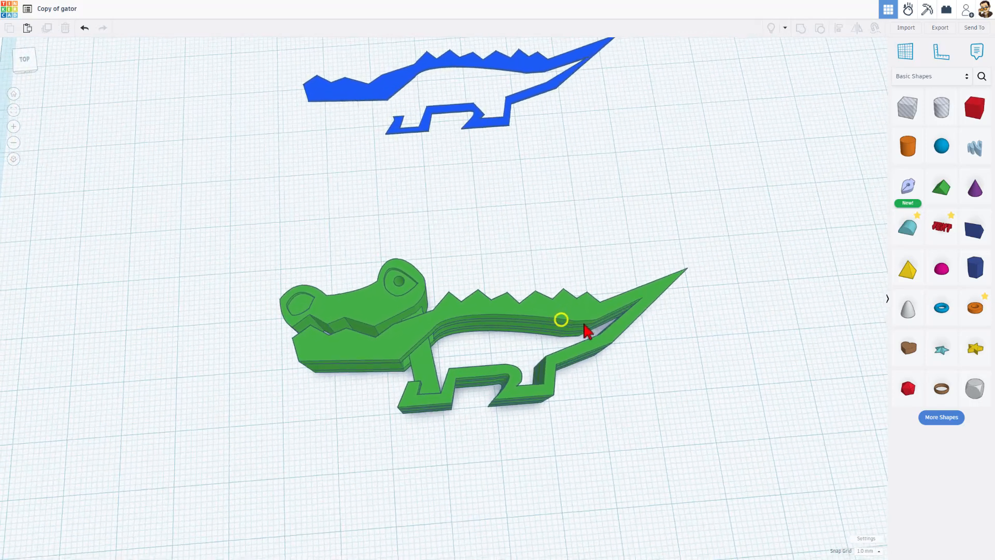
{"action": "left_click", "coordinate": [866, 538]}
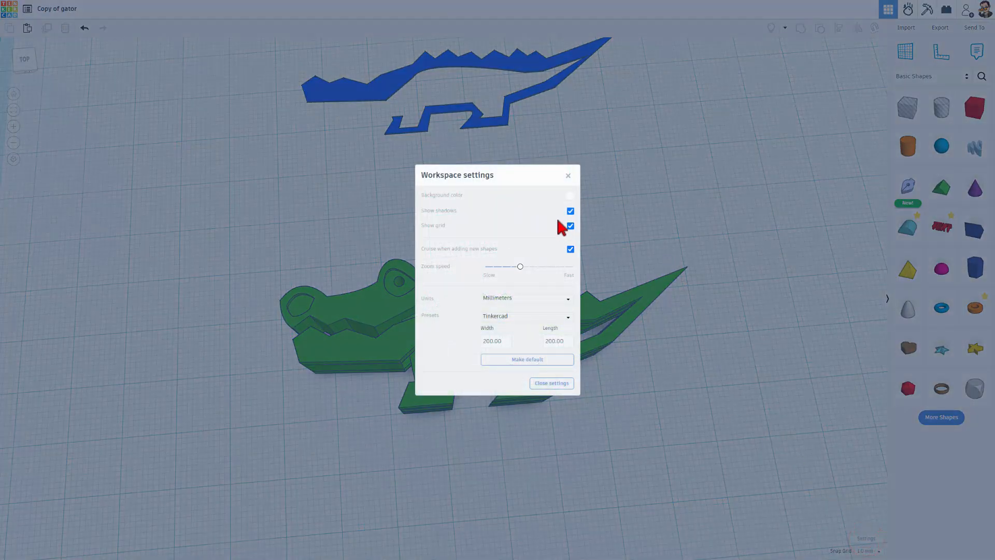
{"action": "left_click", "coordinate": [570, 196]}
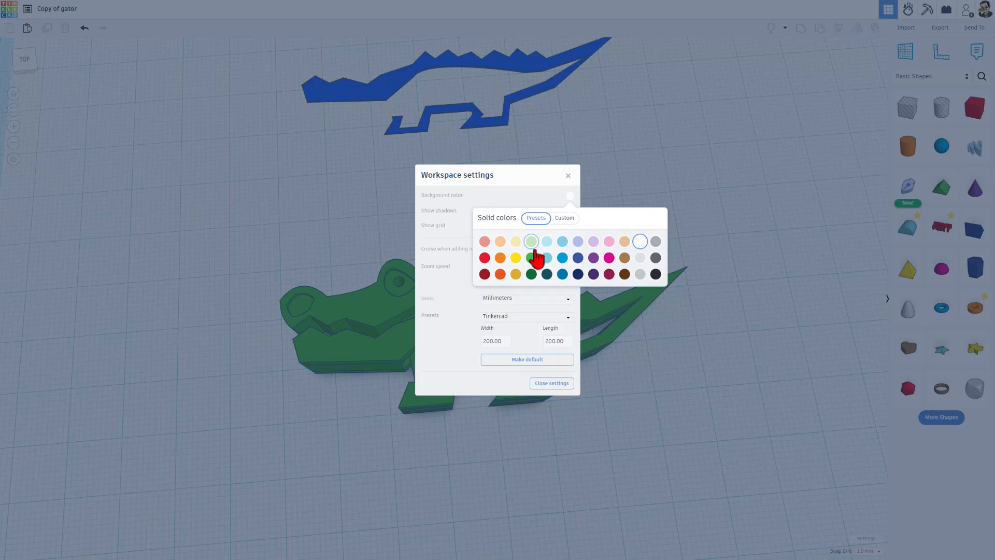
{"action": "left_click", "coordinate": [626, 244]}
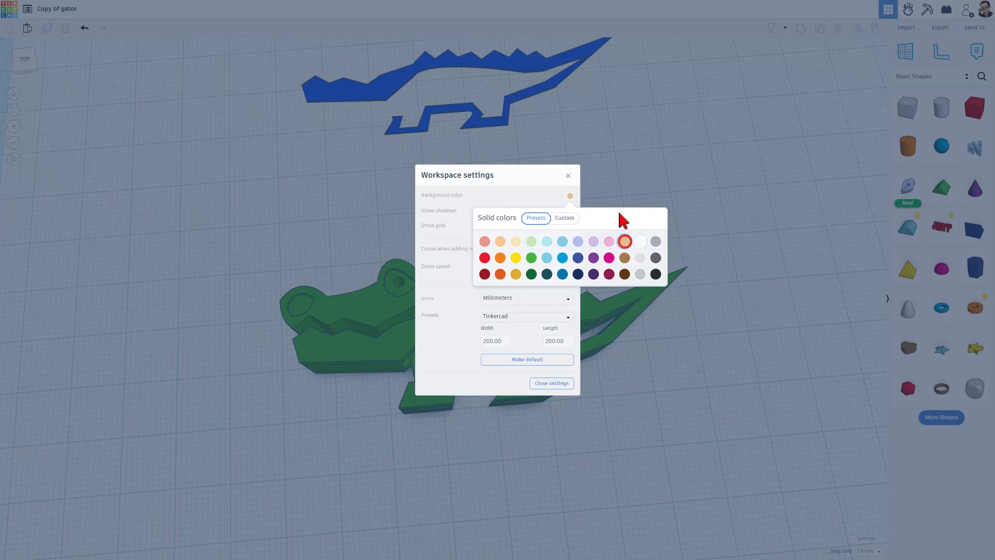
{"action": "left_click", "coordinate": [539, 194]}
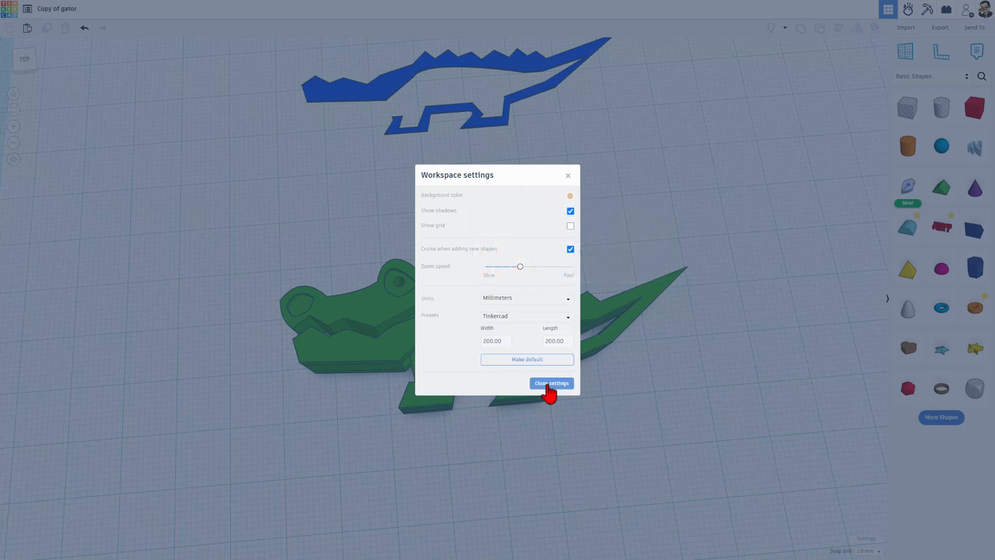
{"action": "left_click", "coordinate": [549, 384]}
{"action": "right_click_drag", "start_coordinate": [651, 372], "coordinate": [601, 362]}
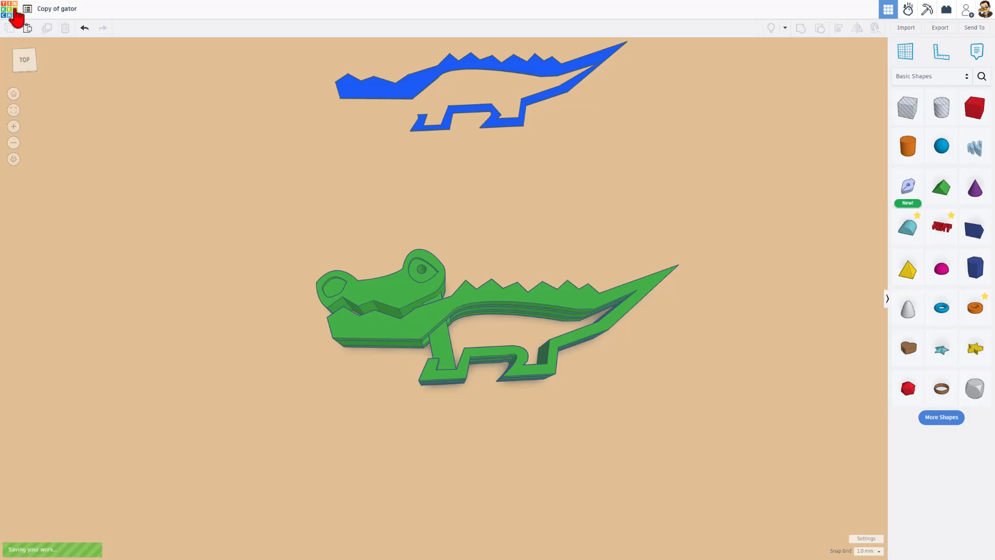
Return to the designs dashboard and rename "Copy of gator" to "Sketch gator" in its design properties
{"action": "left_click", "coordinate": [9, 14]}
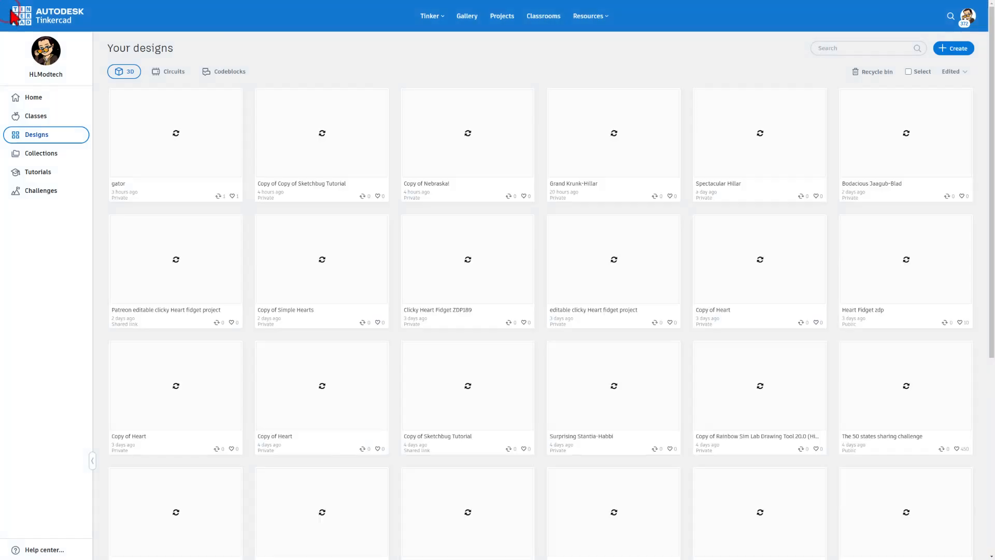
{"action": "left_click", "coordinate": [231, 97]}
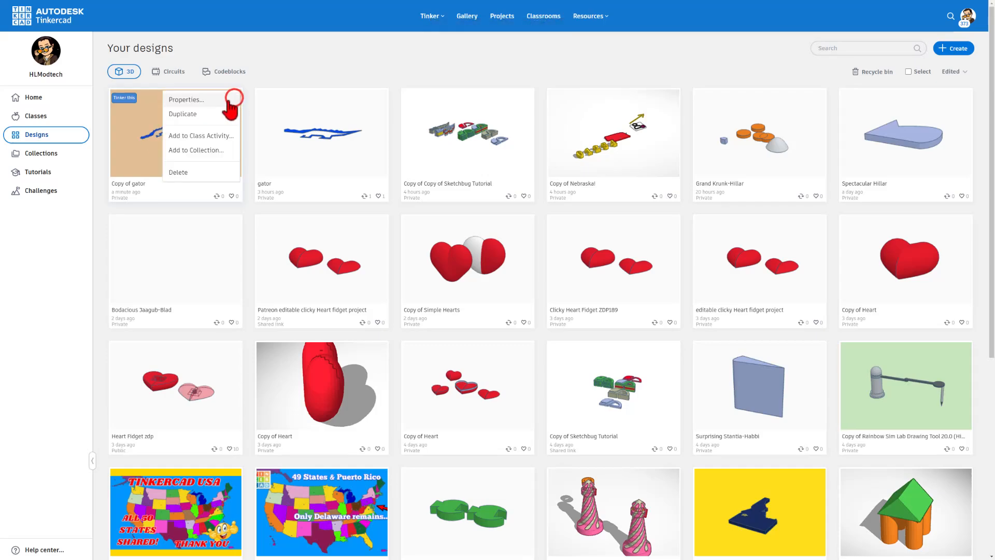
{"action": "left_click", "coordinate": [207, 98]}
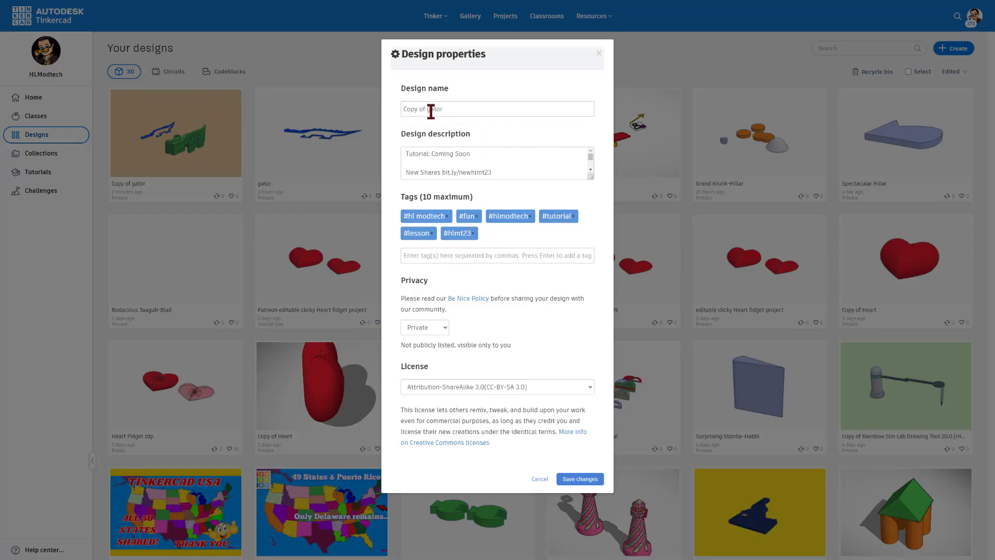
{"action": "left_click_drag", "start_coordinate": [428, 110], "coordinate": [386, 125]}
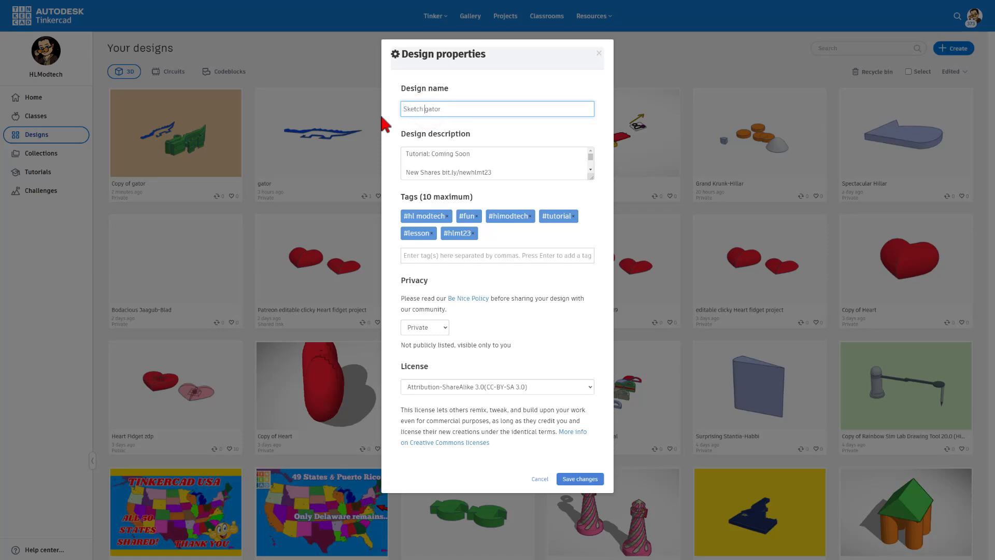
Enlarge the design description box to show its full text, and add the tag "gator"
{"action": "left_click_drag", "start_coordinate": [591, 177], "coordinate": [590, 270]}
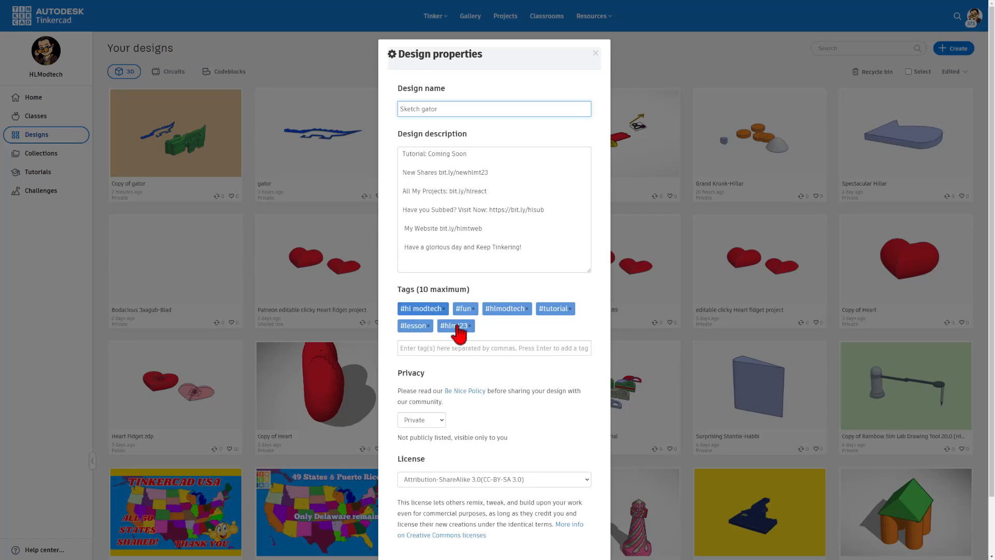
{"action": "left_click", "coordinate": [430, 346]}
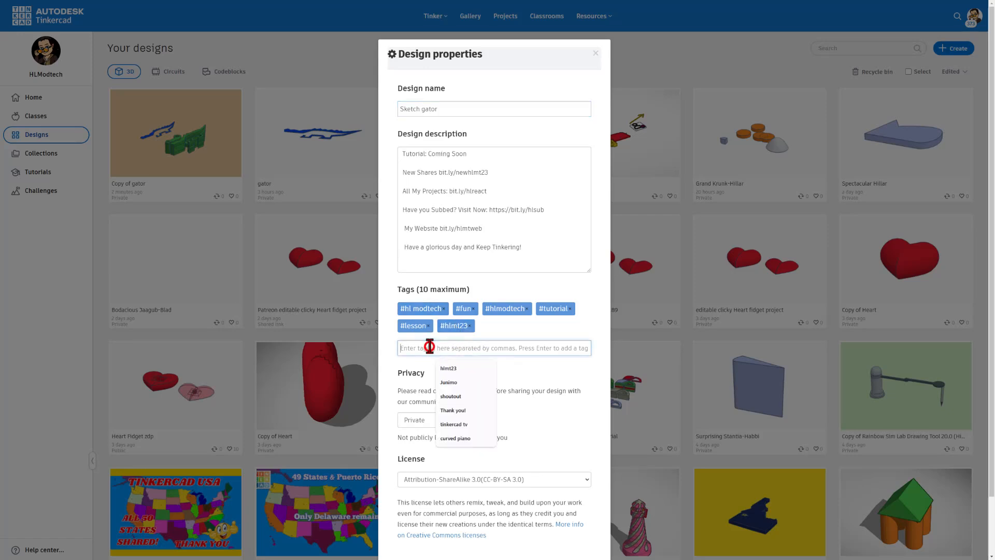
{"action": "type", "text": "gao"}
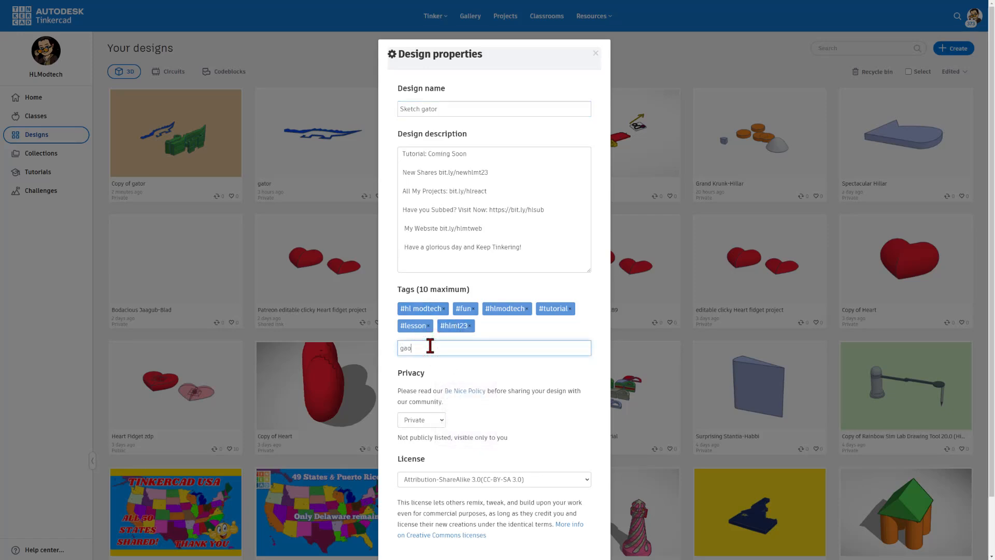
{"action": "key", "text": "BackSpace"}
{"action": "type", "text": "tor"}
{"action": "key", "text": "Return"}
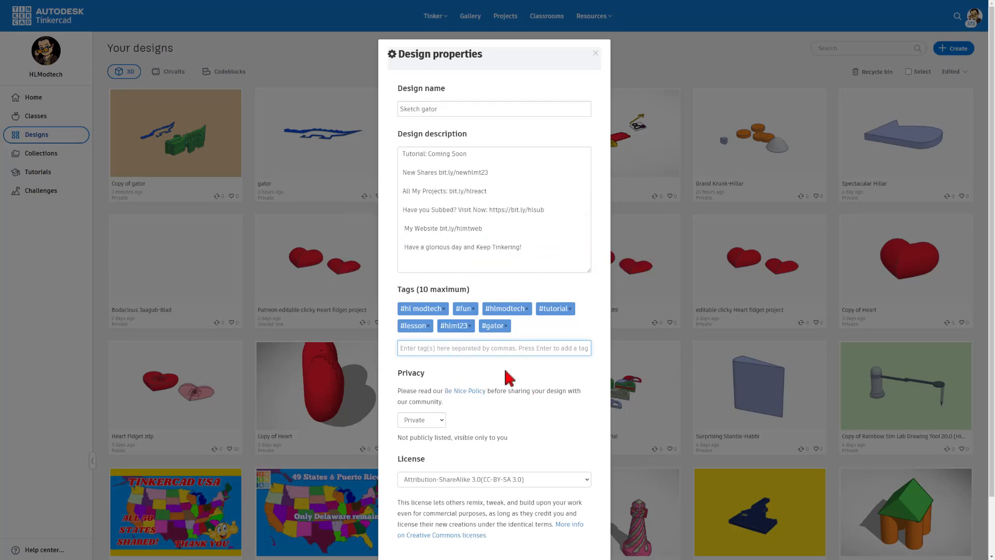
Set the design's privacy to Public and its license to Attribution-NoDerivs 3.0 (CC-BY-ND 3.0), and save the changes
{"action": "left_click", "coordinate": [424, 417]}
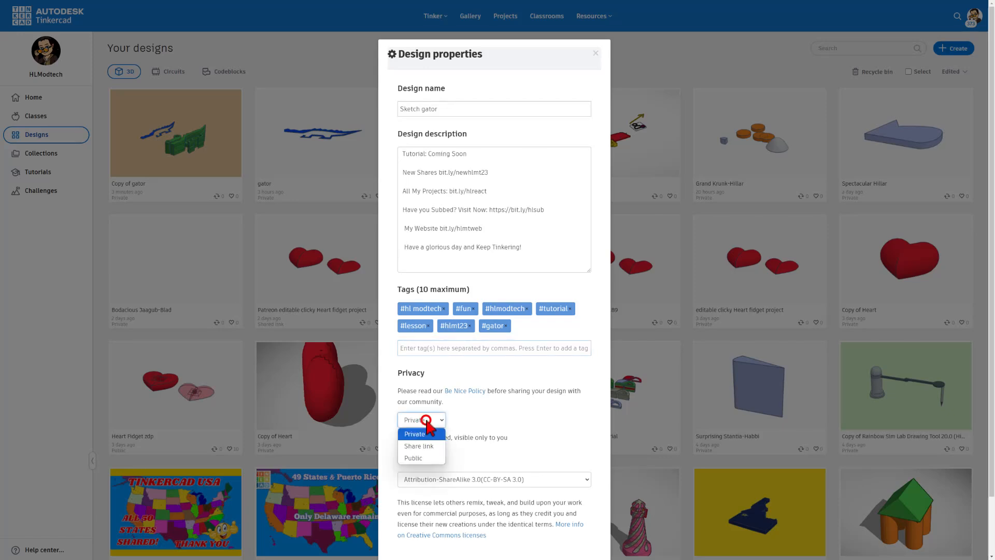
{"action": "left_click", "coordinate": [419, 457]}
{"action": "scroll", "coordinate": [474, 425], "scroll_direction": "down", "scroll_amount": 2}
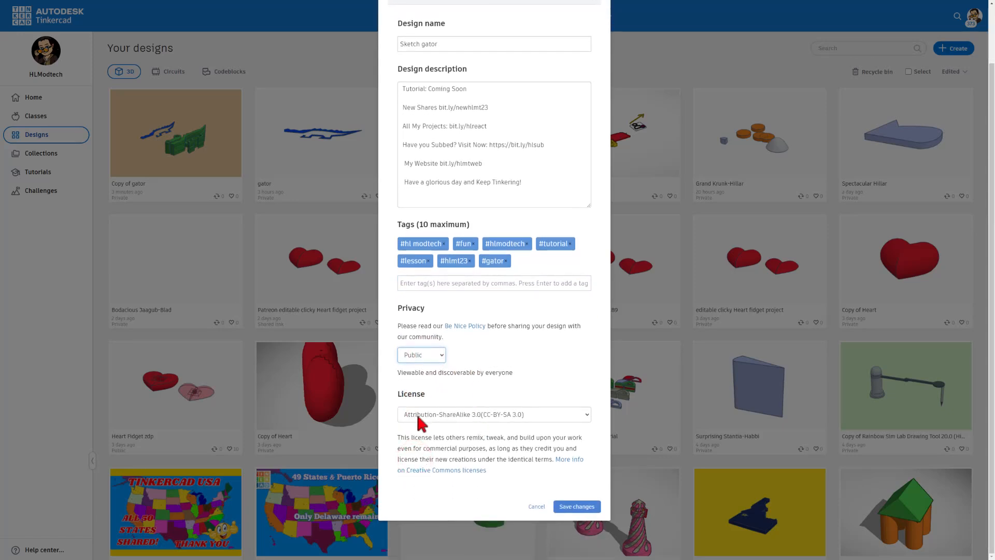
{"action": "left_click", "coordinate": [442, 415]}
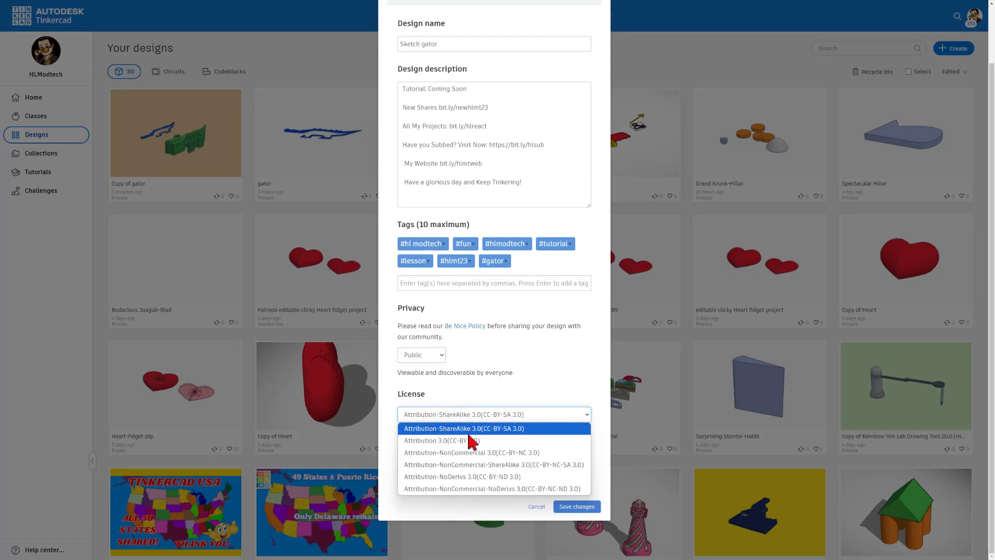
{"action": "left_click", "coordinate": [462, 476]}
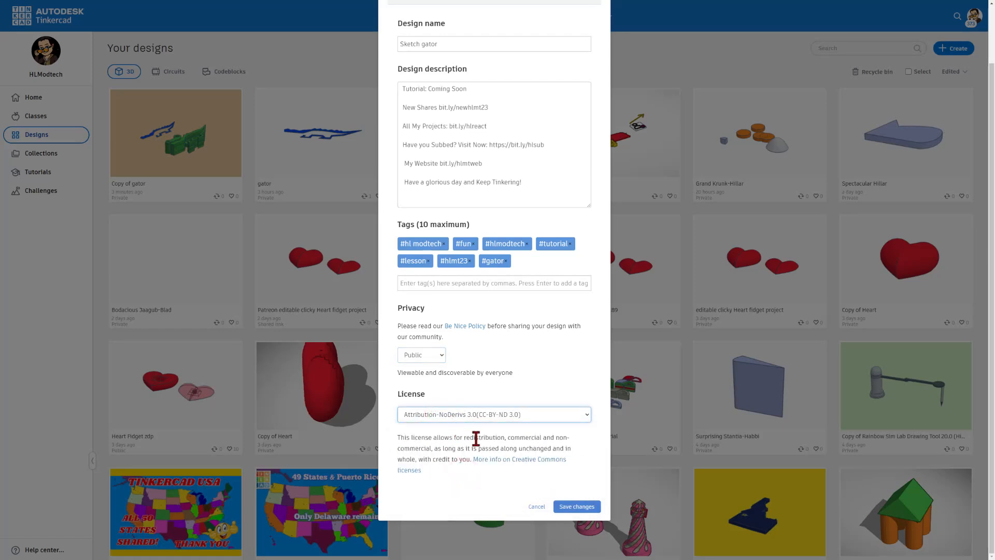
{"action": "left_click", "coordinate": [565, 507]}
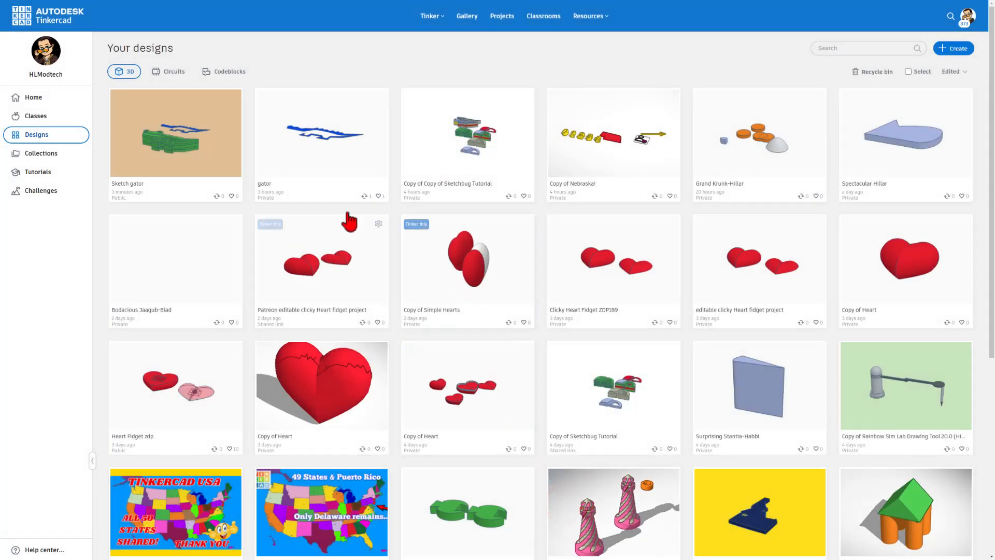
Open the "Sketch Tool Car - Corvette Stingray" design from the community gallery, examine its full description and images, and close it
{"action": "left_click", "coordinate": [467, 21]}
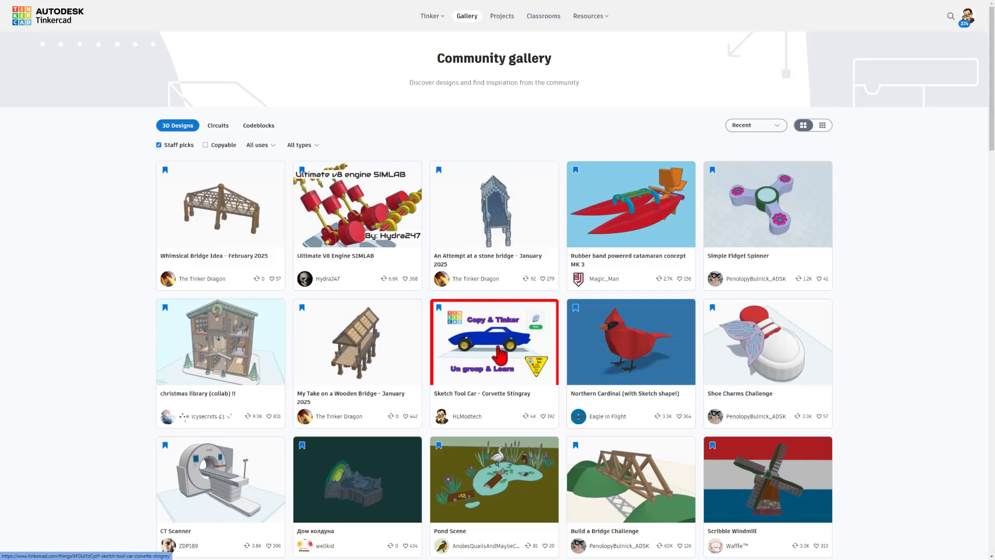
{"action": "left_click", "coordinate": [495, 350]}
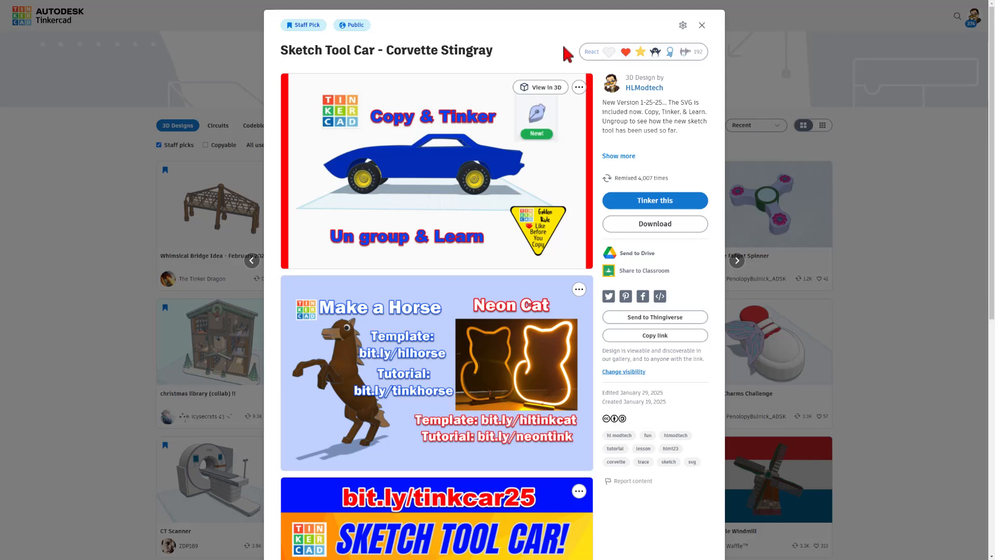
{"action": "left_click", "coordinate": [590, 51]}
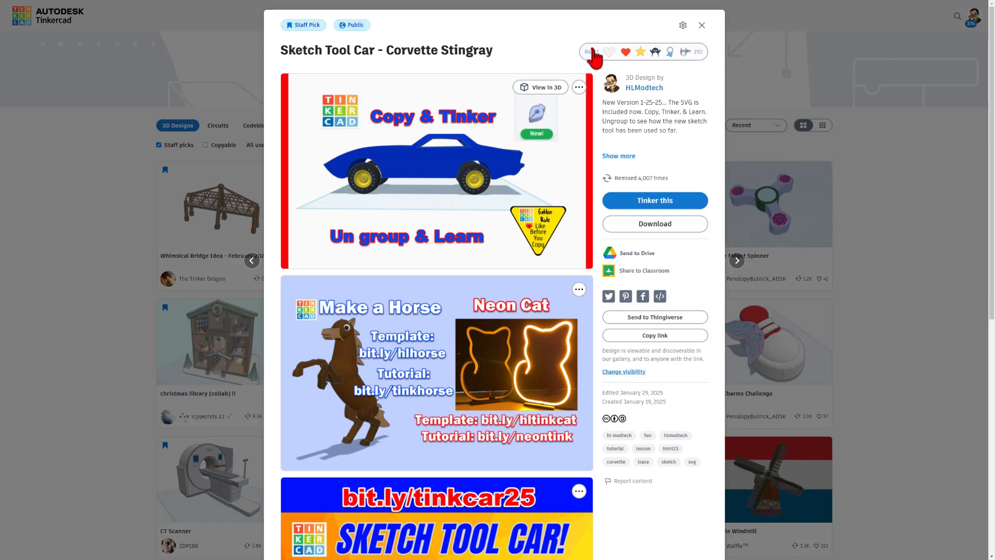
{"action": "left_click", "coordinate": [520, 44]}
{"action": "left_click", "coordinate": [625, 155]}
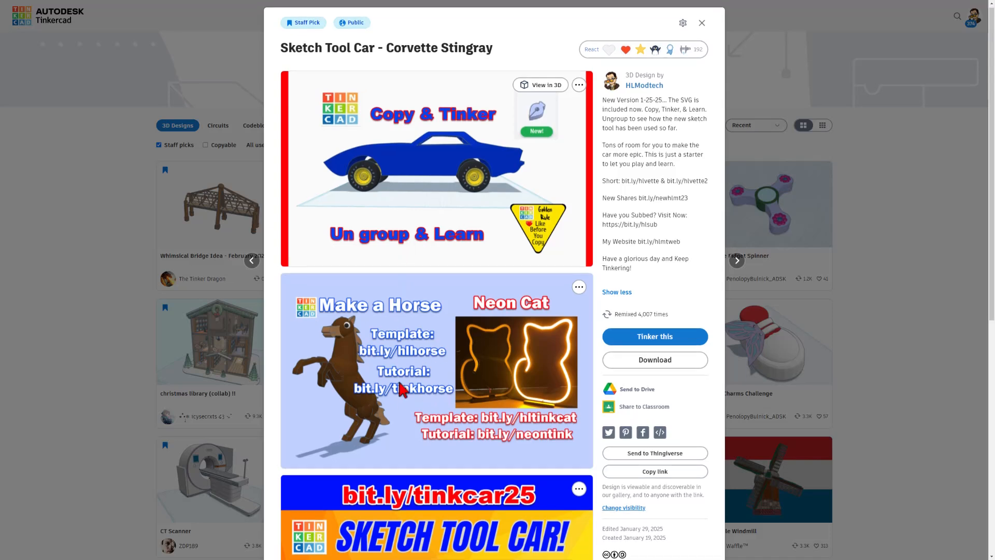
{"action": "scroll", "coordinate": [397, 381], "scroll_direction": "down", "scroll_amount": 5}
{"action": "scroll", "coordinate": [396, 381], "scroll_direction": "down", "scroll_amount": 2}
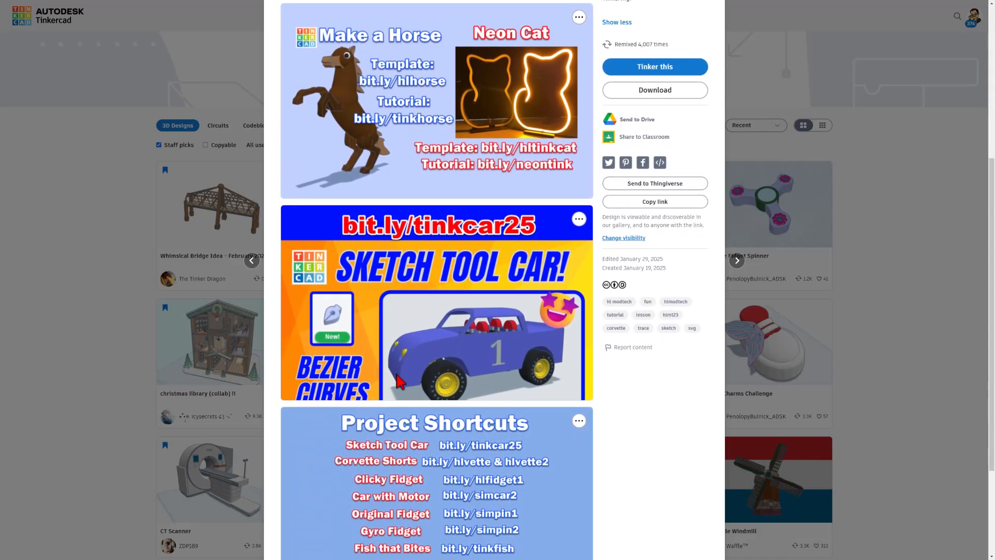
{"action": "scroll", "coordinate": [496, 400], "scroll_direction": "up", "scroll_amount": 7}
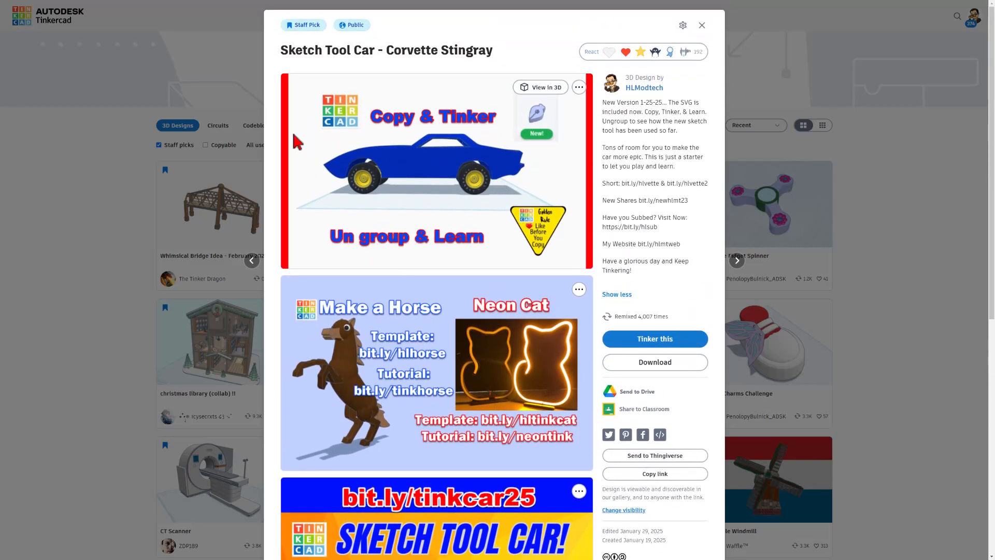
{"action": "left_click", "coordinate": [237, 61]}
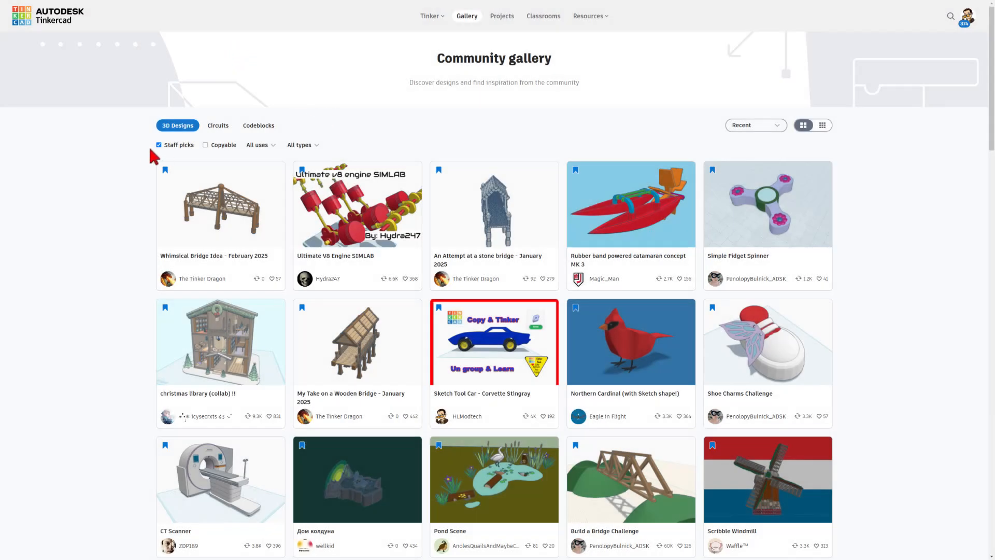
Remove the Staff picks filter from the community gallery and show the designs in the compact small-thumbnail grid
{"action": "left_click", "coordinate": [159, 145]}
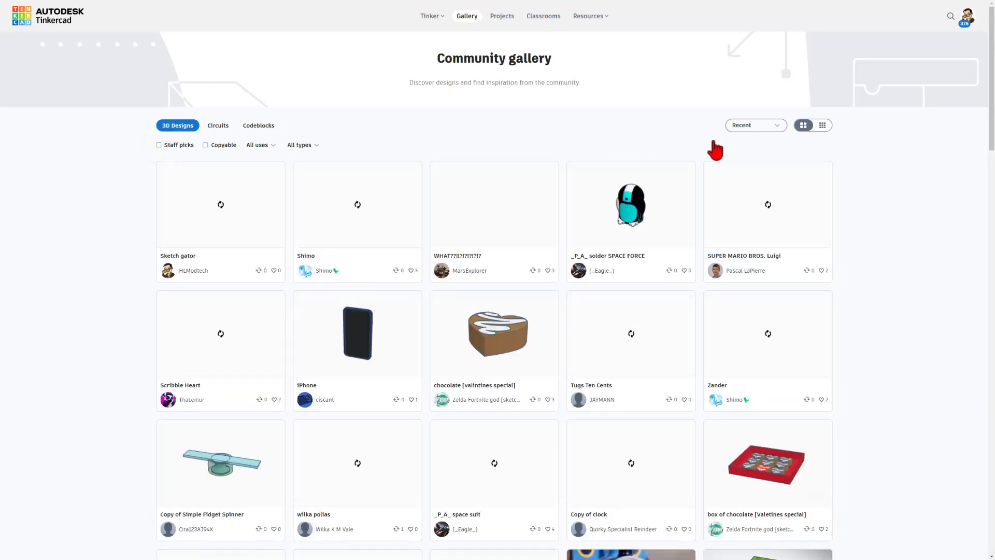
{"action": "left_click", "coordinate": [819, 127]}
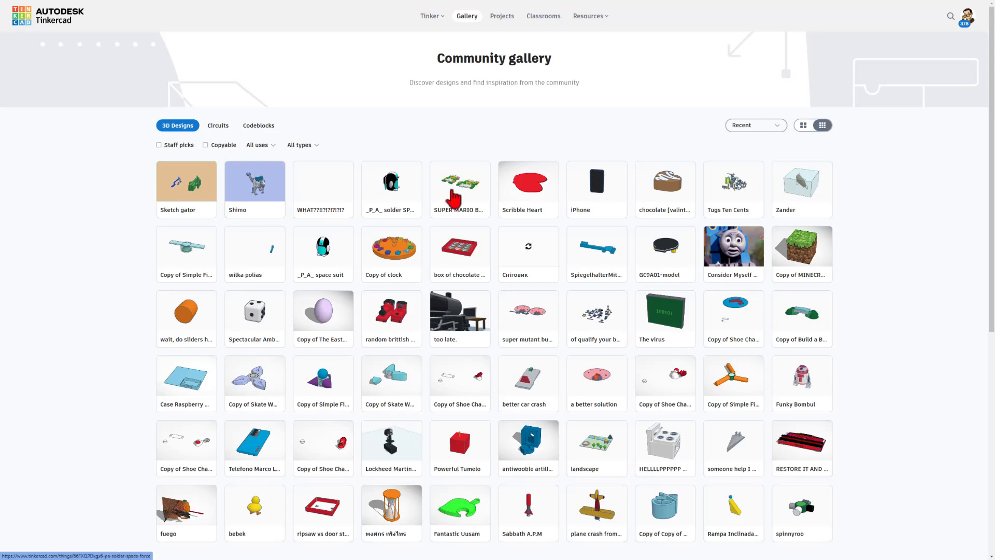
Give the "chocolate [valintines special]" design an "Awesome, A+" reaction and return to the gallery
{"action": "left_click", "coordinate": [675, 196]}
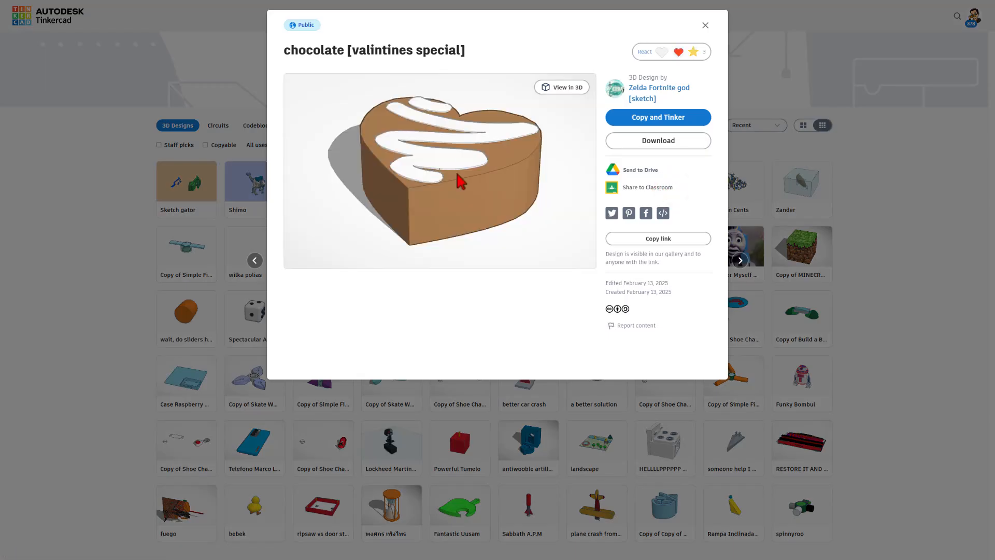
{"action": "left_click", "coordinate": [663, 50]}
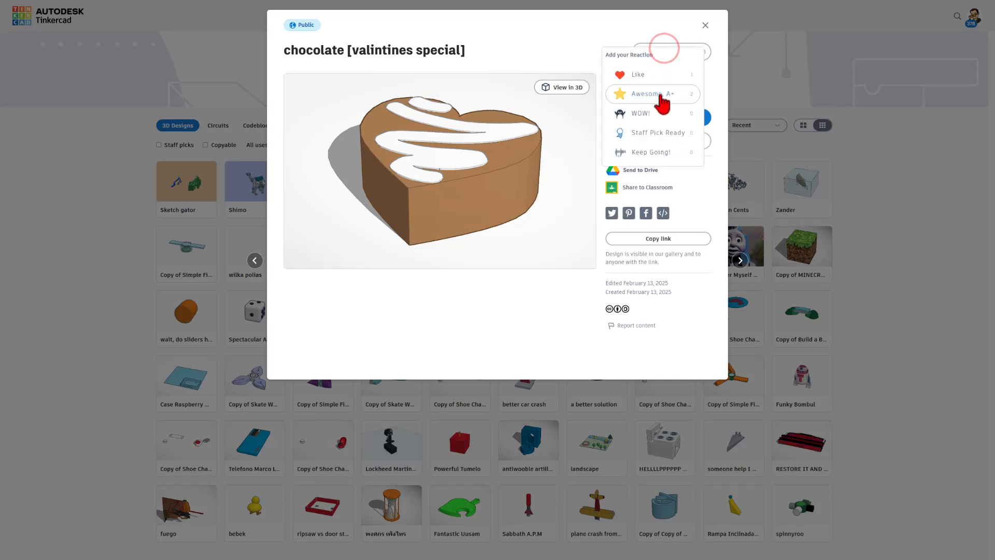
{"action": "left_click", "coordinate": [661, 96]}
{"action": "left_click", "coordinate": [954, 145]}
Give the blue three-armed "Copy of Skate Wheel Ball Bearing" design an "Awesome, A+" reaction and close its page
{"action": "scroll", "coordinate": [830, 173], "scroll_direction": "down", "scroll_amount": 1}
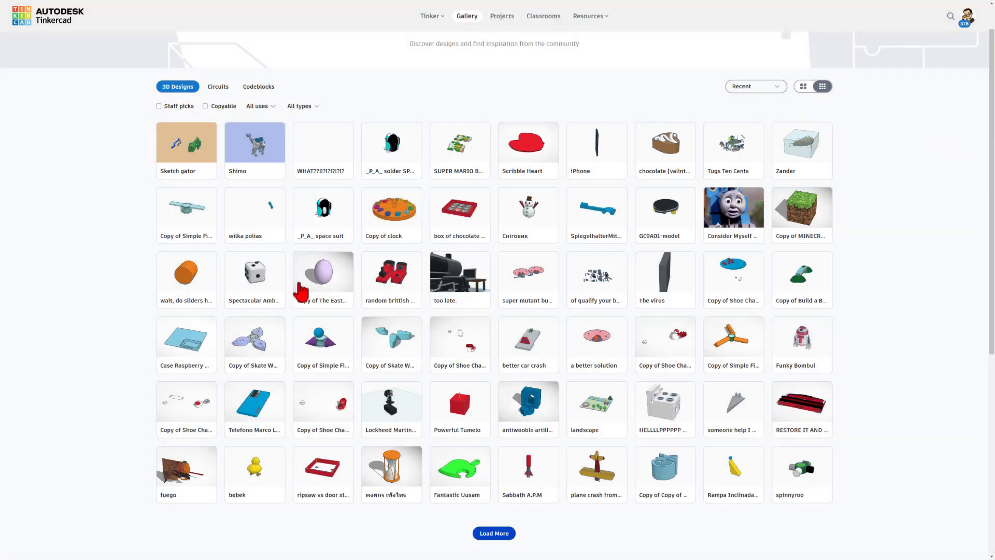
{"action": "left_click", "coordinate": [256, 351]}
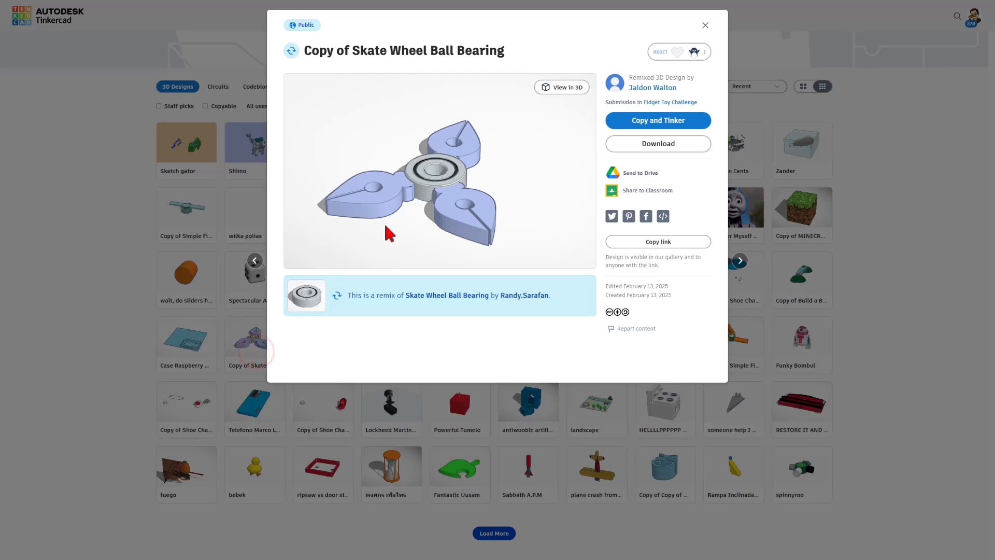
{"action": "left_click", "coordinate": [678, 51]}
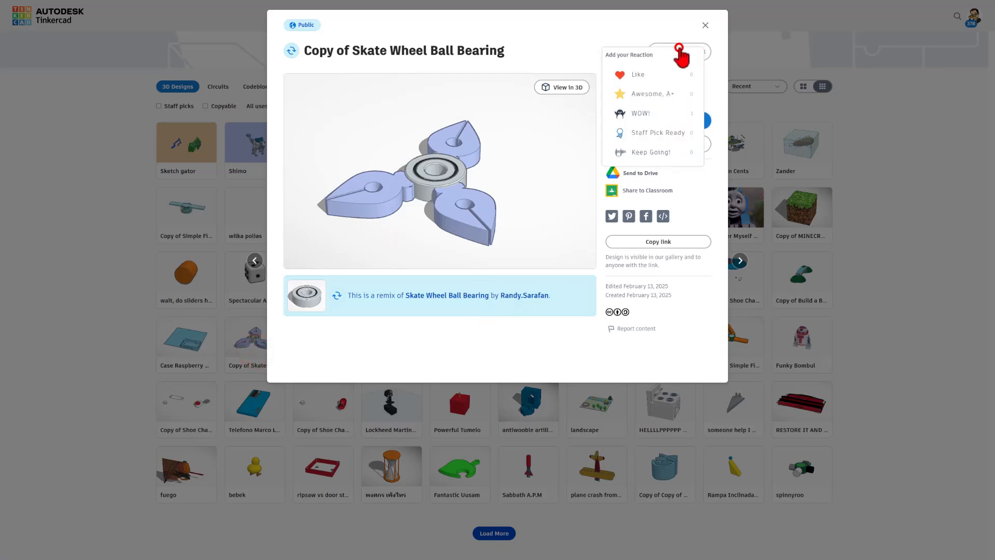
{"action": "left_click", "coordinate": [655, 93]}
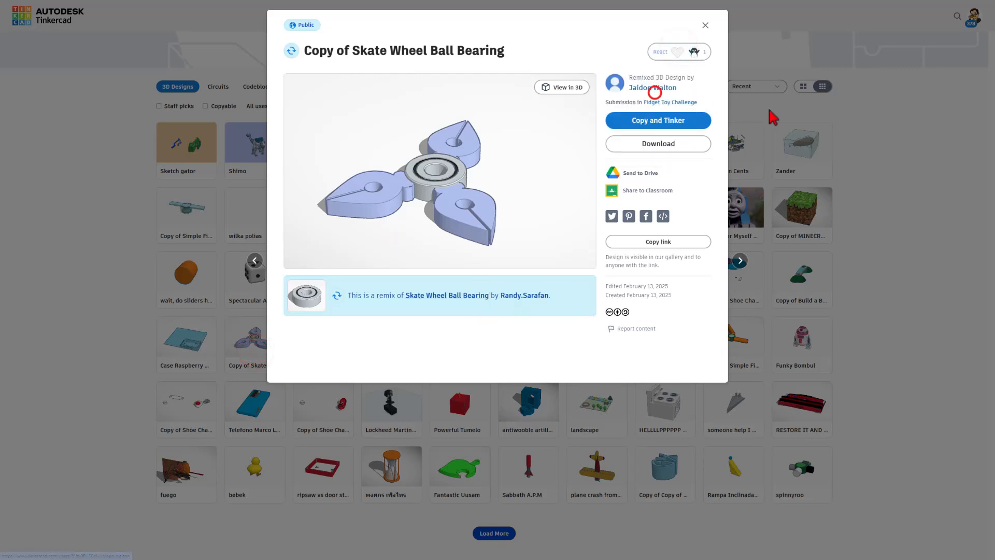
{"action": "left_click", "coordinate": [897, 141]}
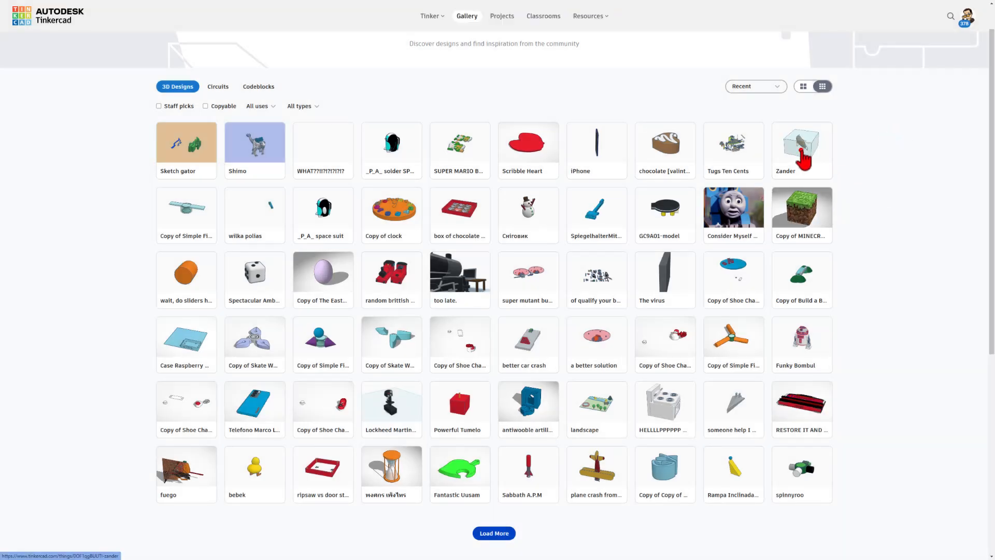
React to the "Zander" fish tank design with "Awesome, A+" and go back to the gallery listing
{"action": "left_click", "coordinate": [802, 155]}
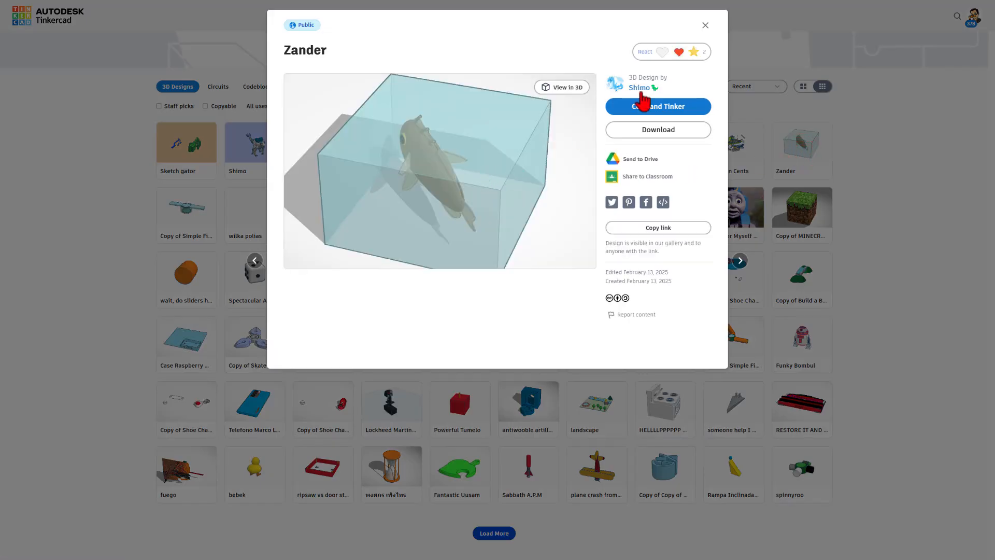
{"action": "left_click", "coordinate": [663, 52]}
{"action": "left_click", "coordinate": [656, 95]}
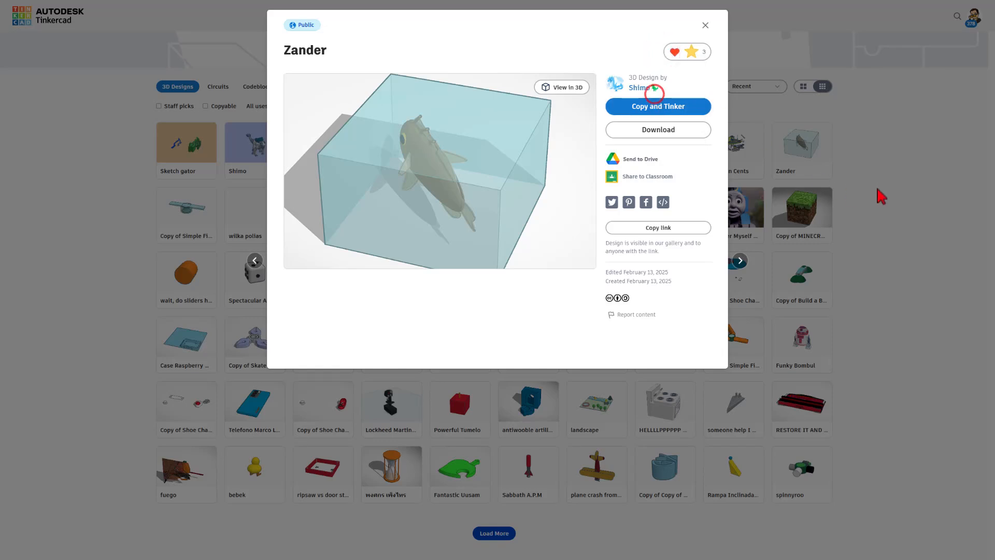
{"action": "left_click", "coordinate": [920, 185]}
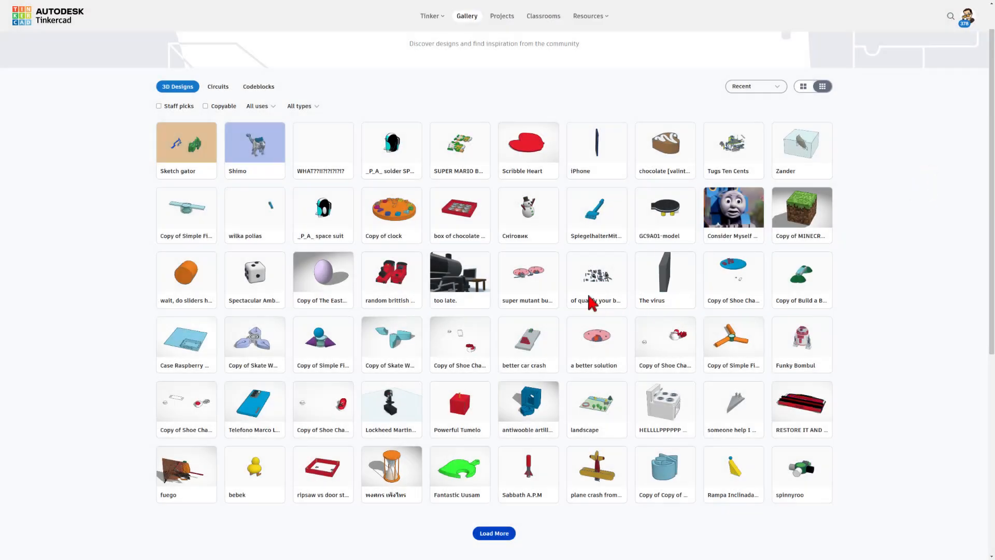